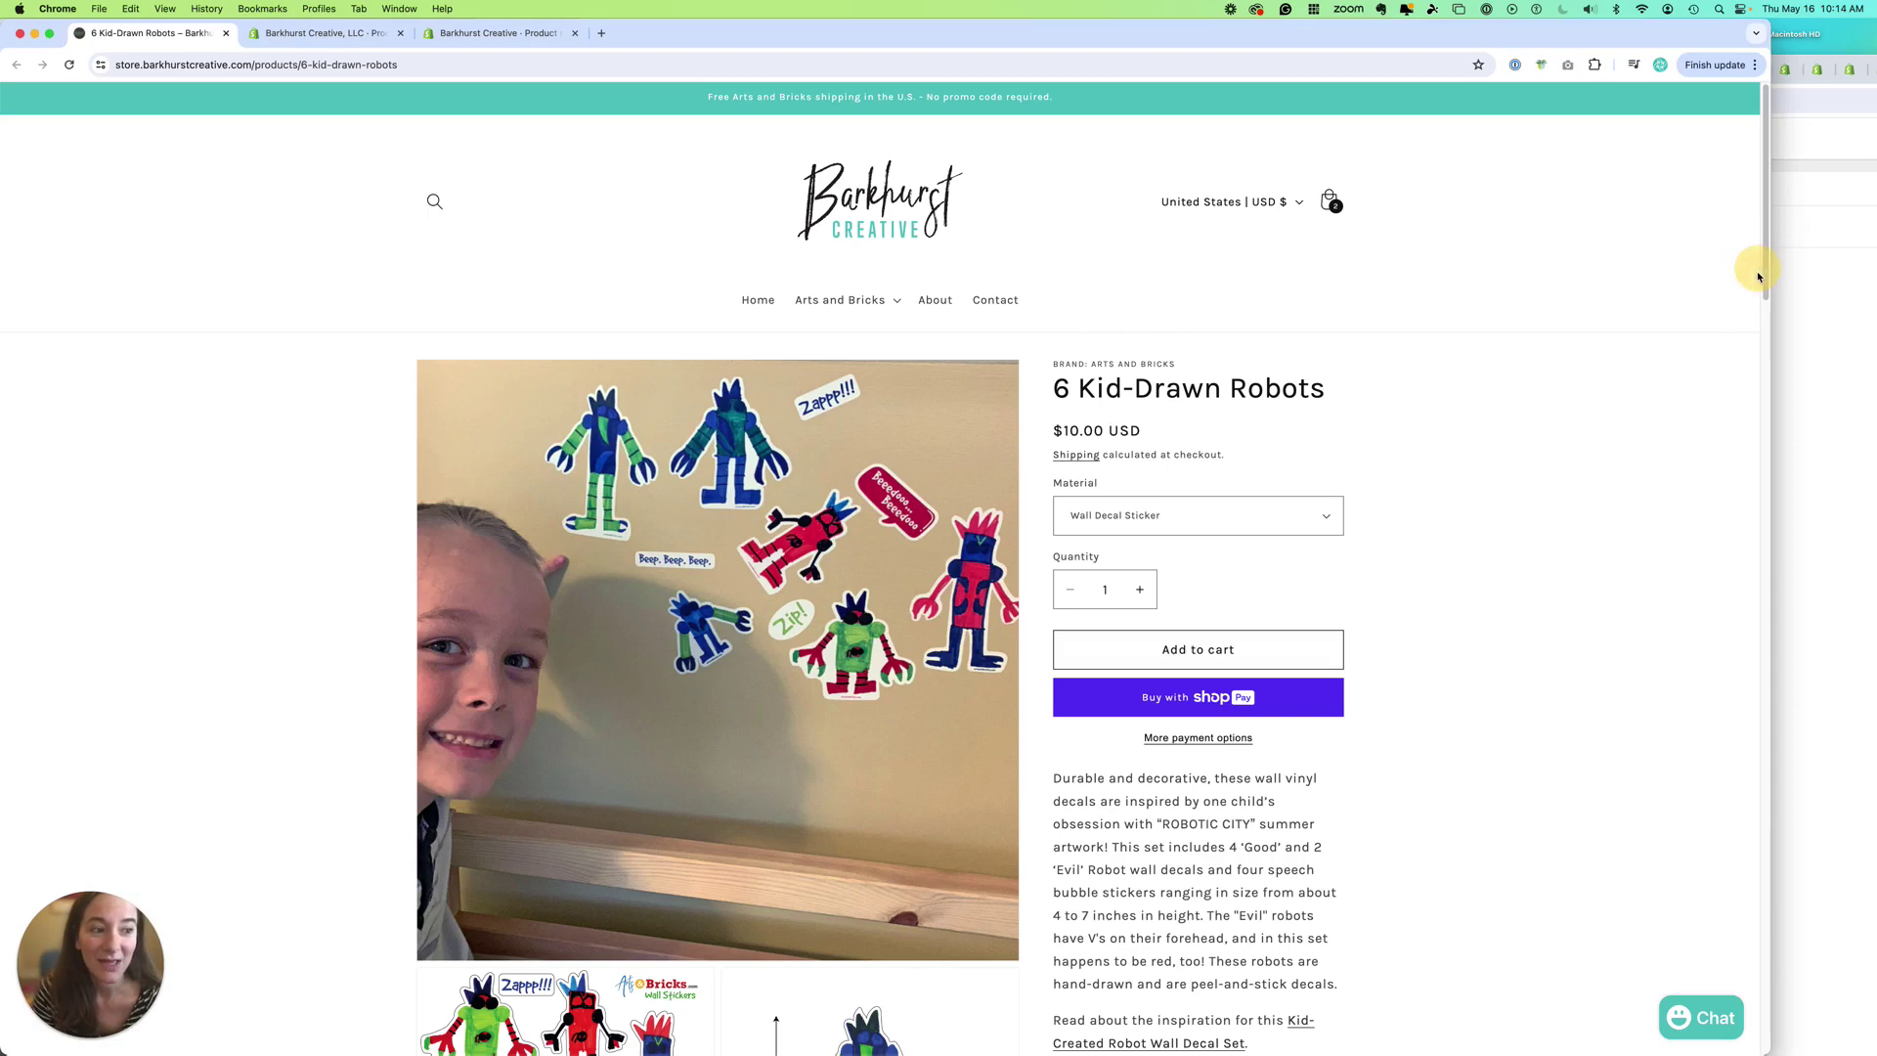
# Scroll through the 6 Kid-Drawn Robots storefront page to review its description and embedded YouTube video
pyautogui.moveTo(1760, 274); pyautogui.dragTo(1622, 607)
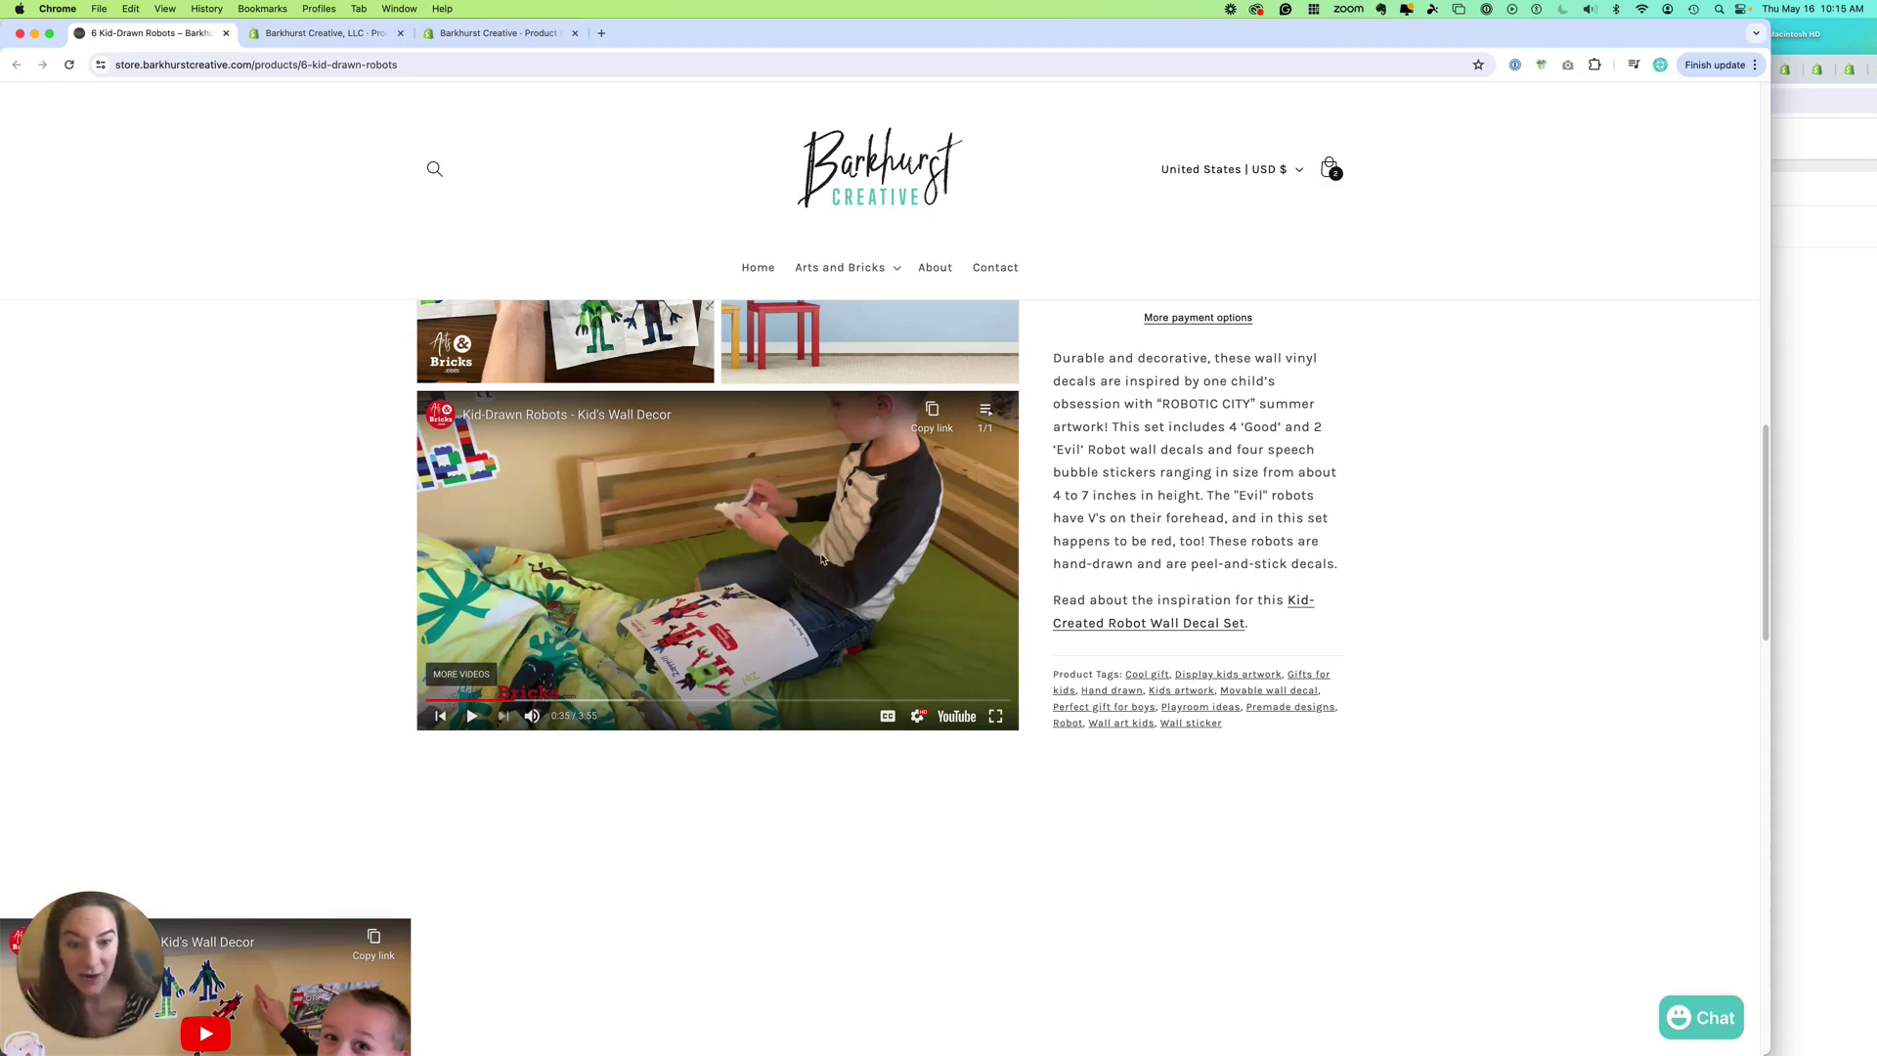
pyautogui.moveTo(1756, 561); pyautogui.dragTo(1726, 671)
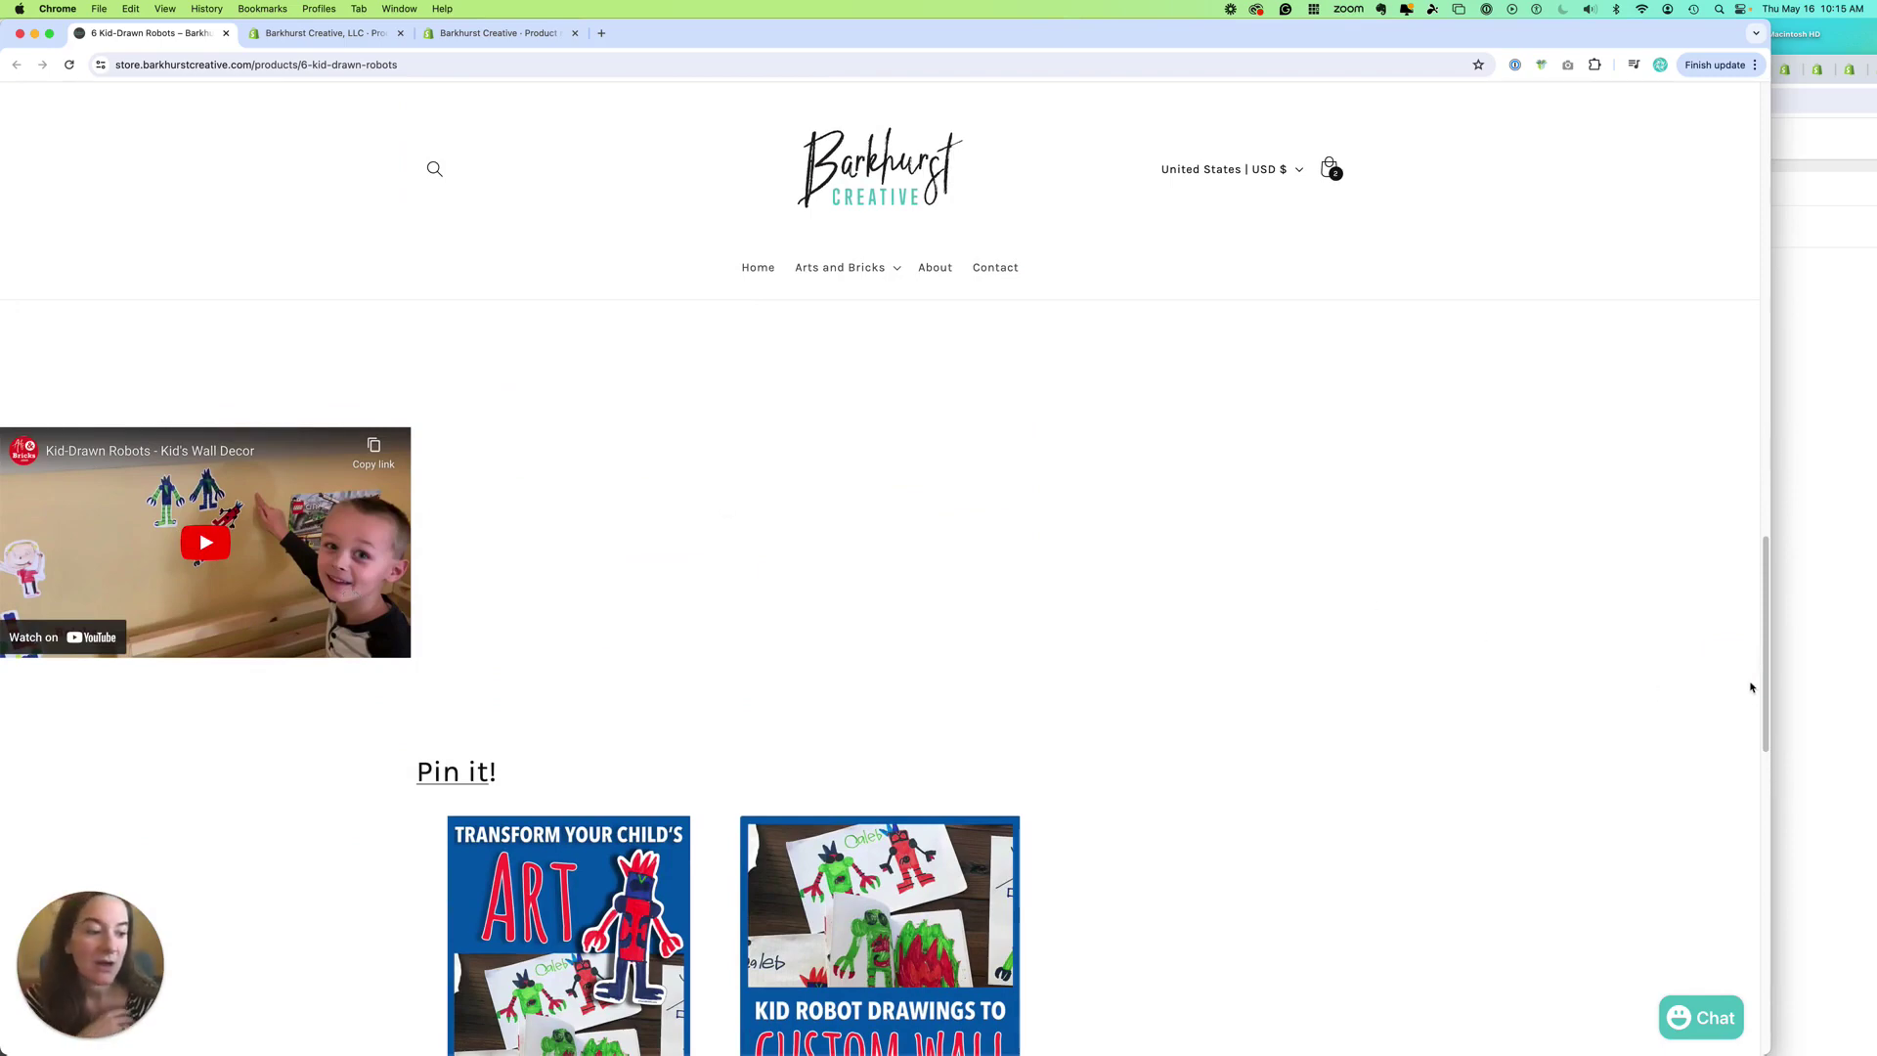
pyautogui.moveTo(1767, 662); pyautogui.dragTo(1672, 285)
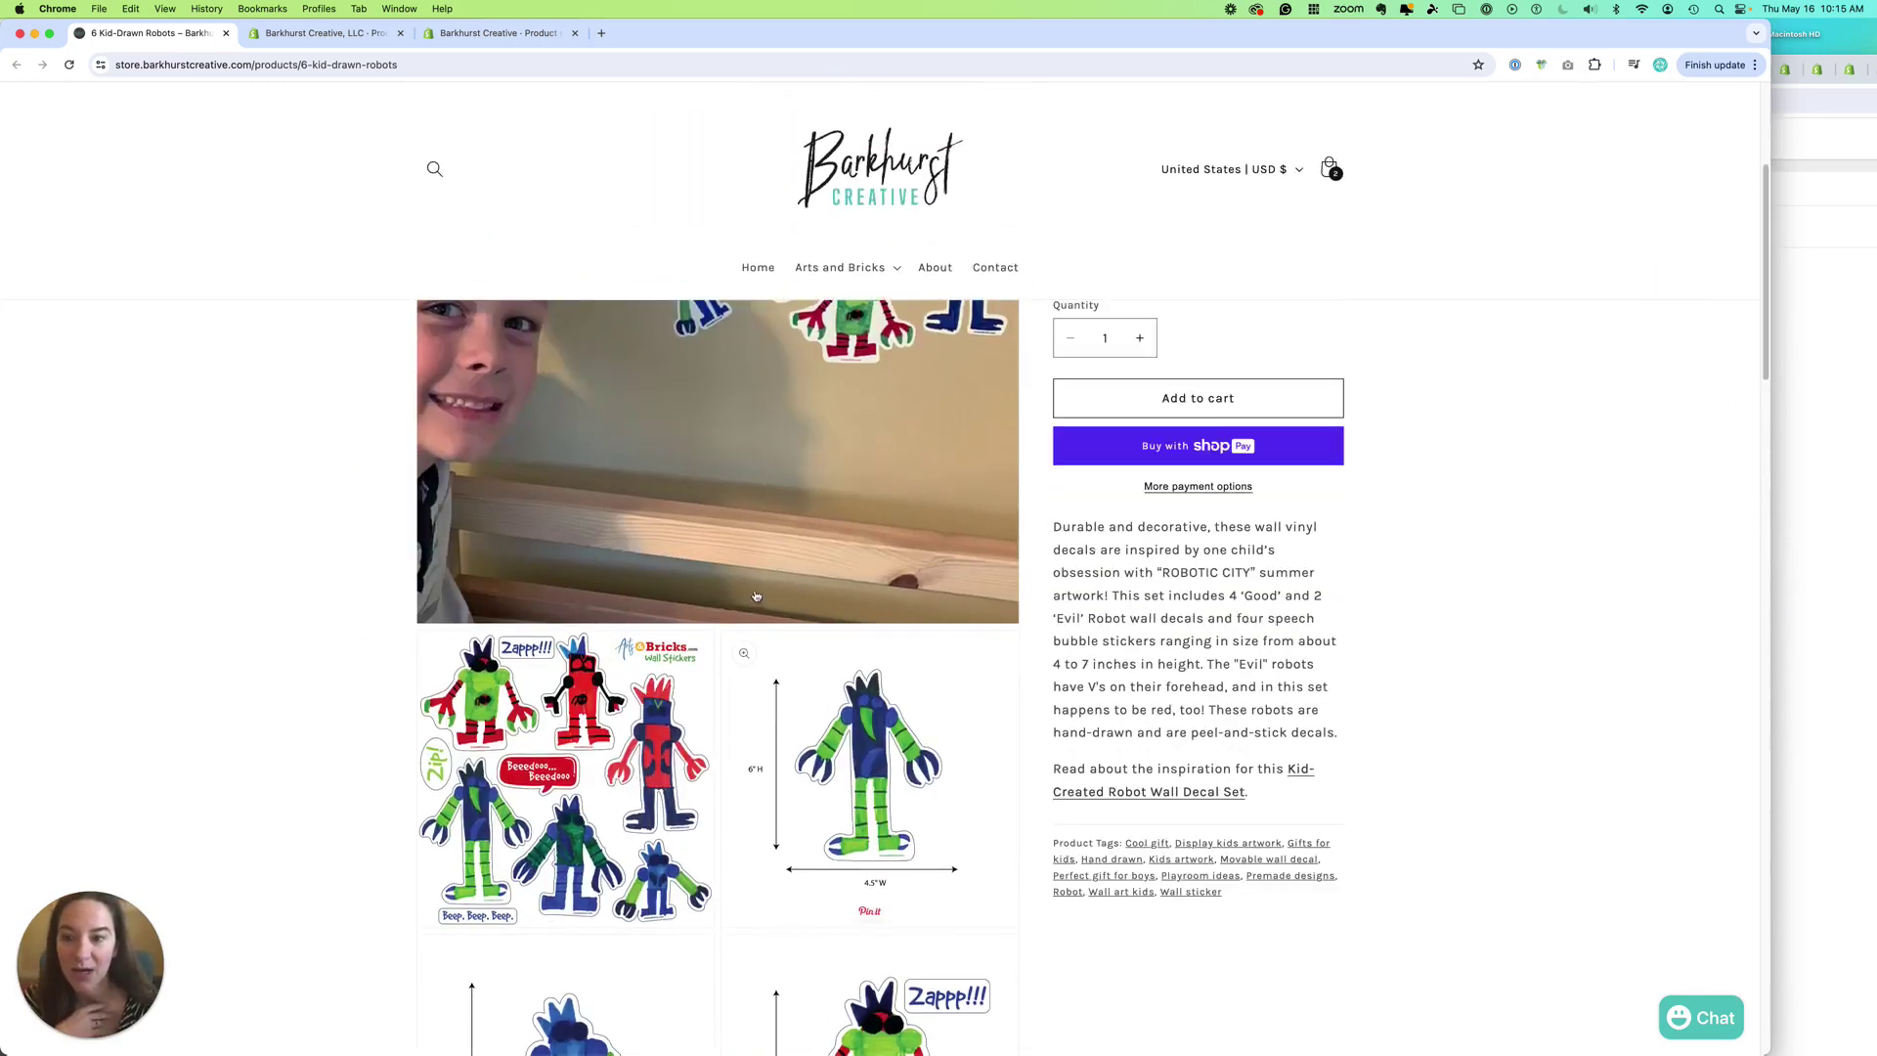
# In the product's Media, filter existing files to External videos and open the add-from-URL field
pyautogui.click(308, 43)
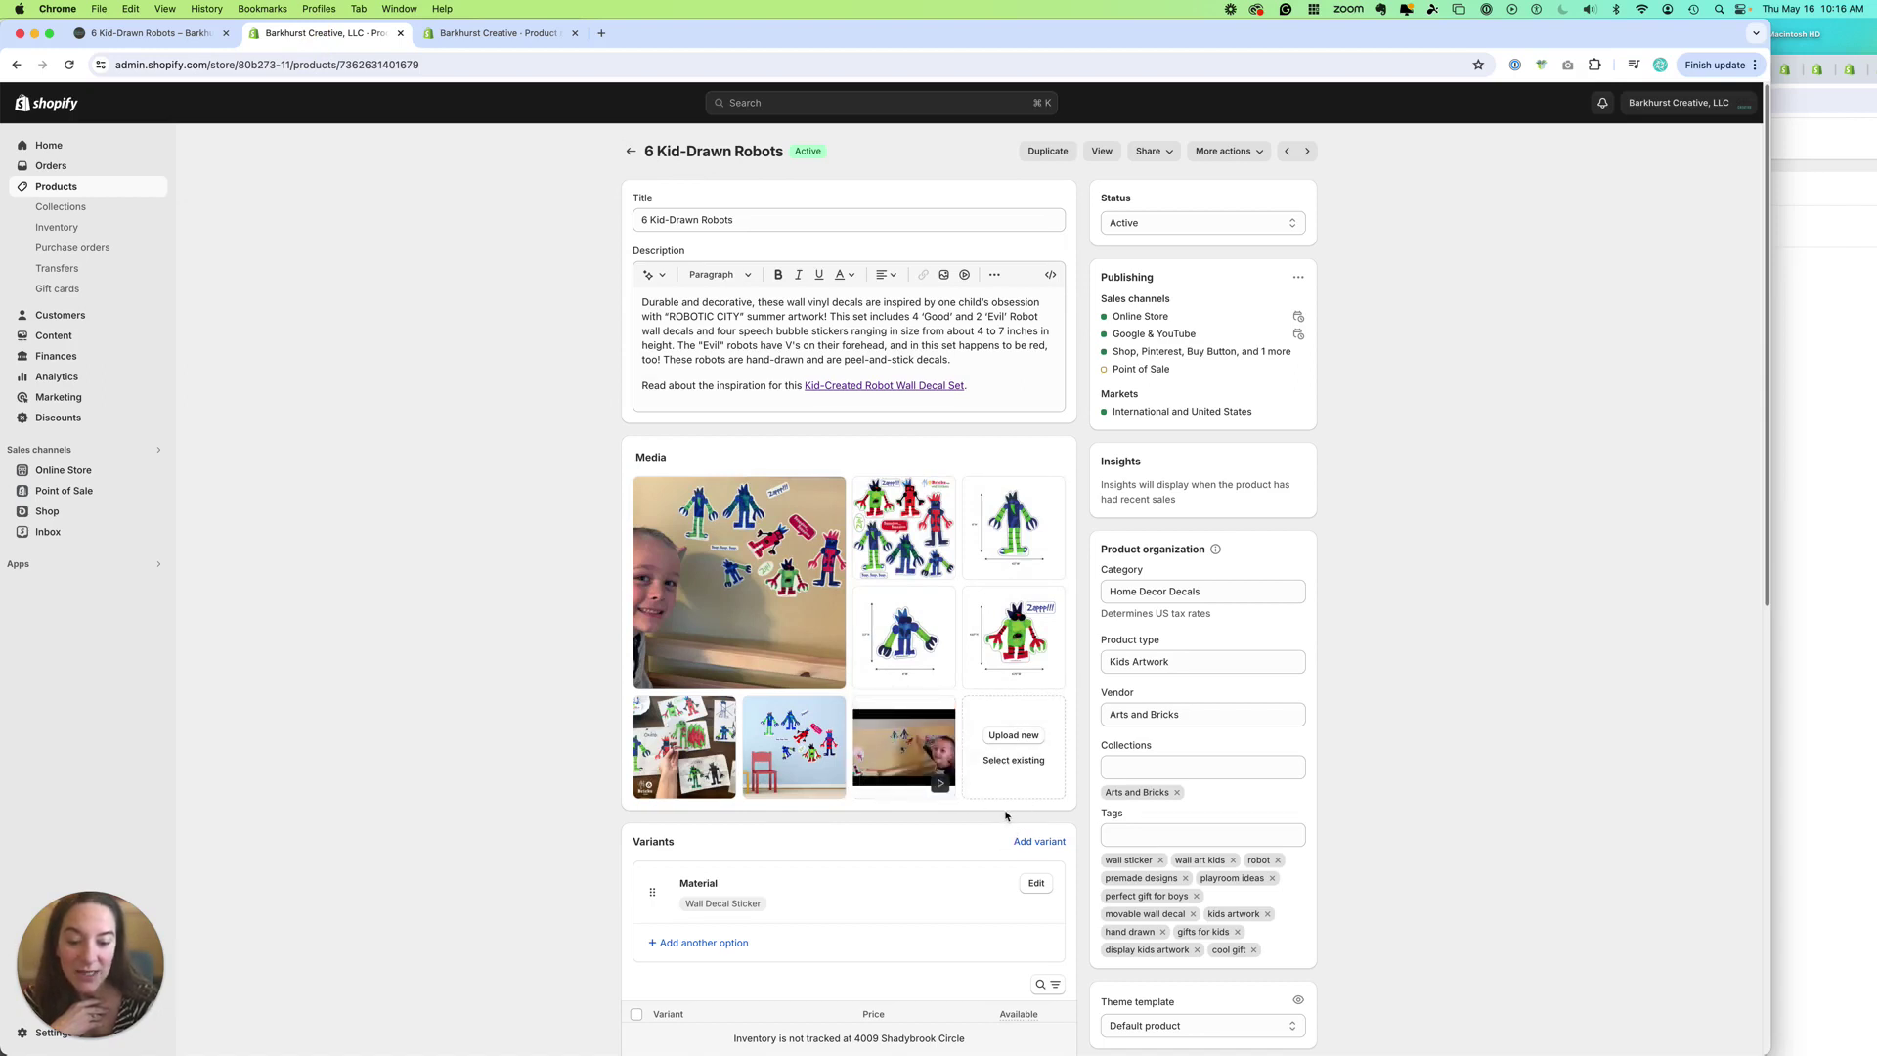
pyautogui.click(1012, 761)
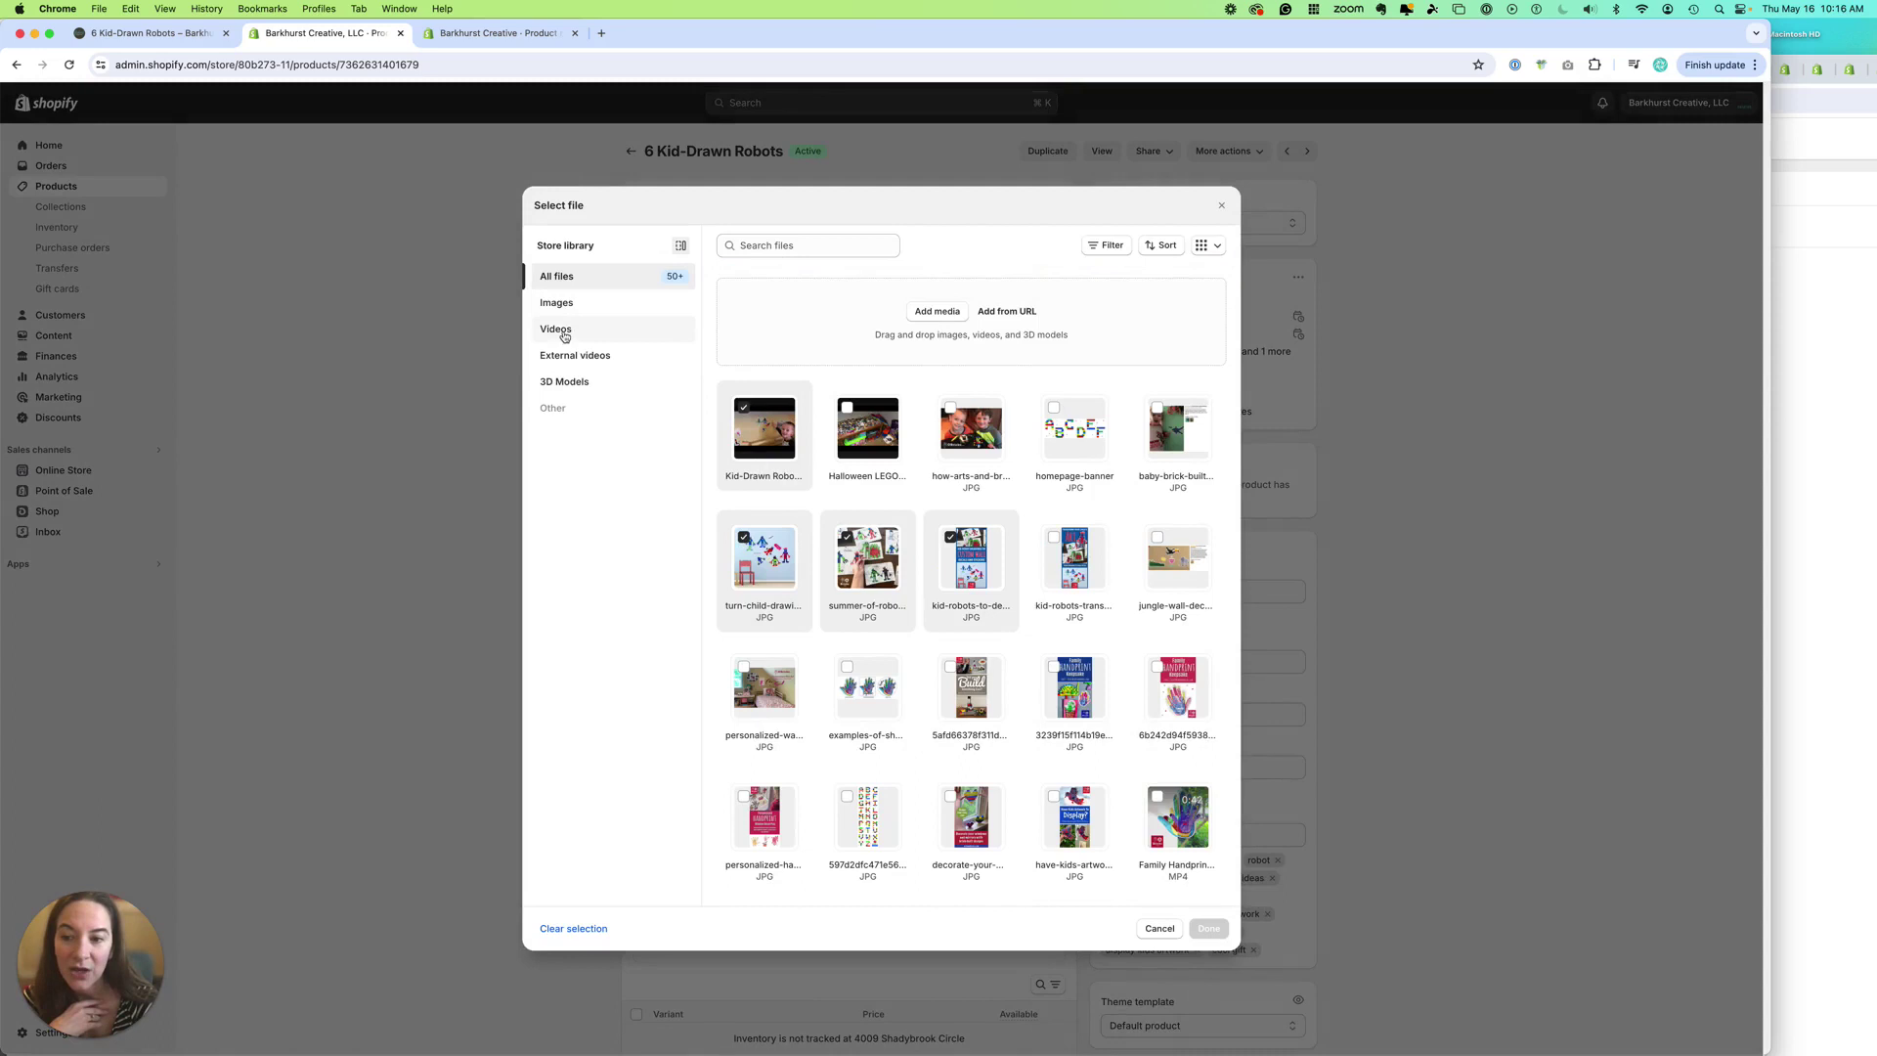
pyautogui.click(574, 360)
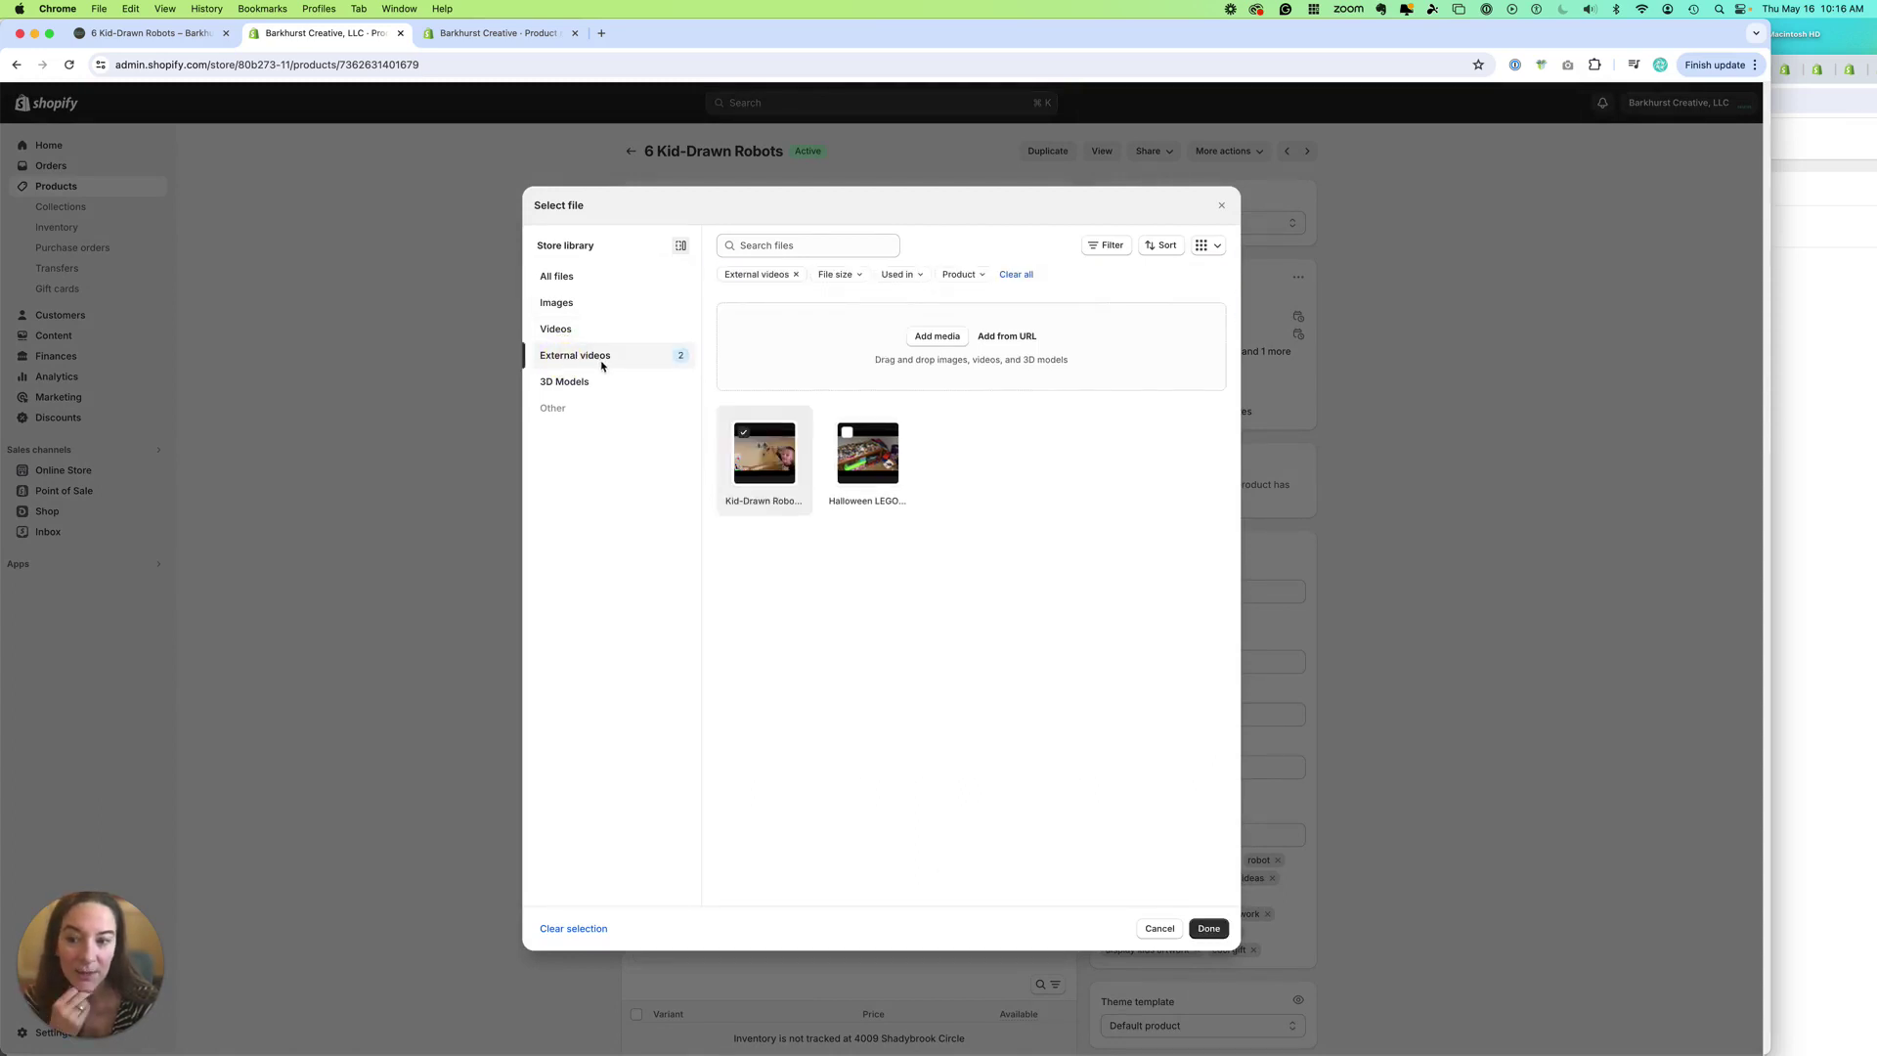
pyautogui.click(1017, 338)
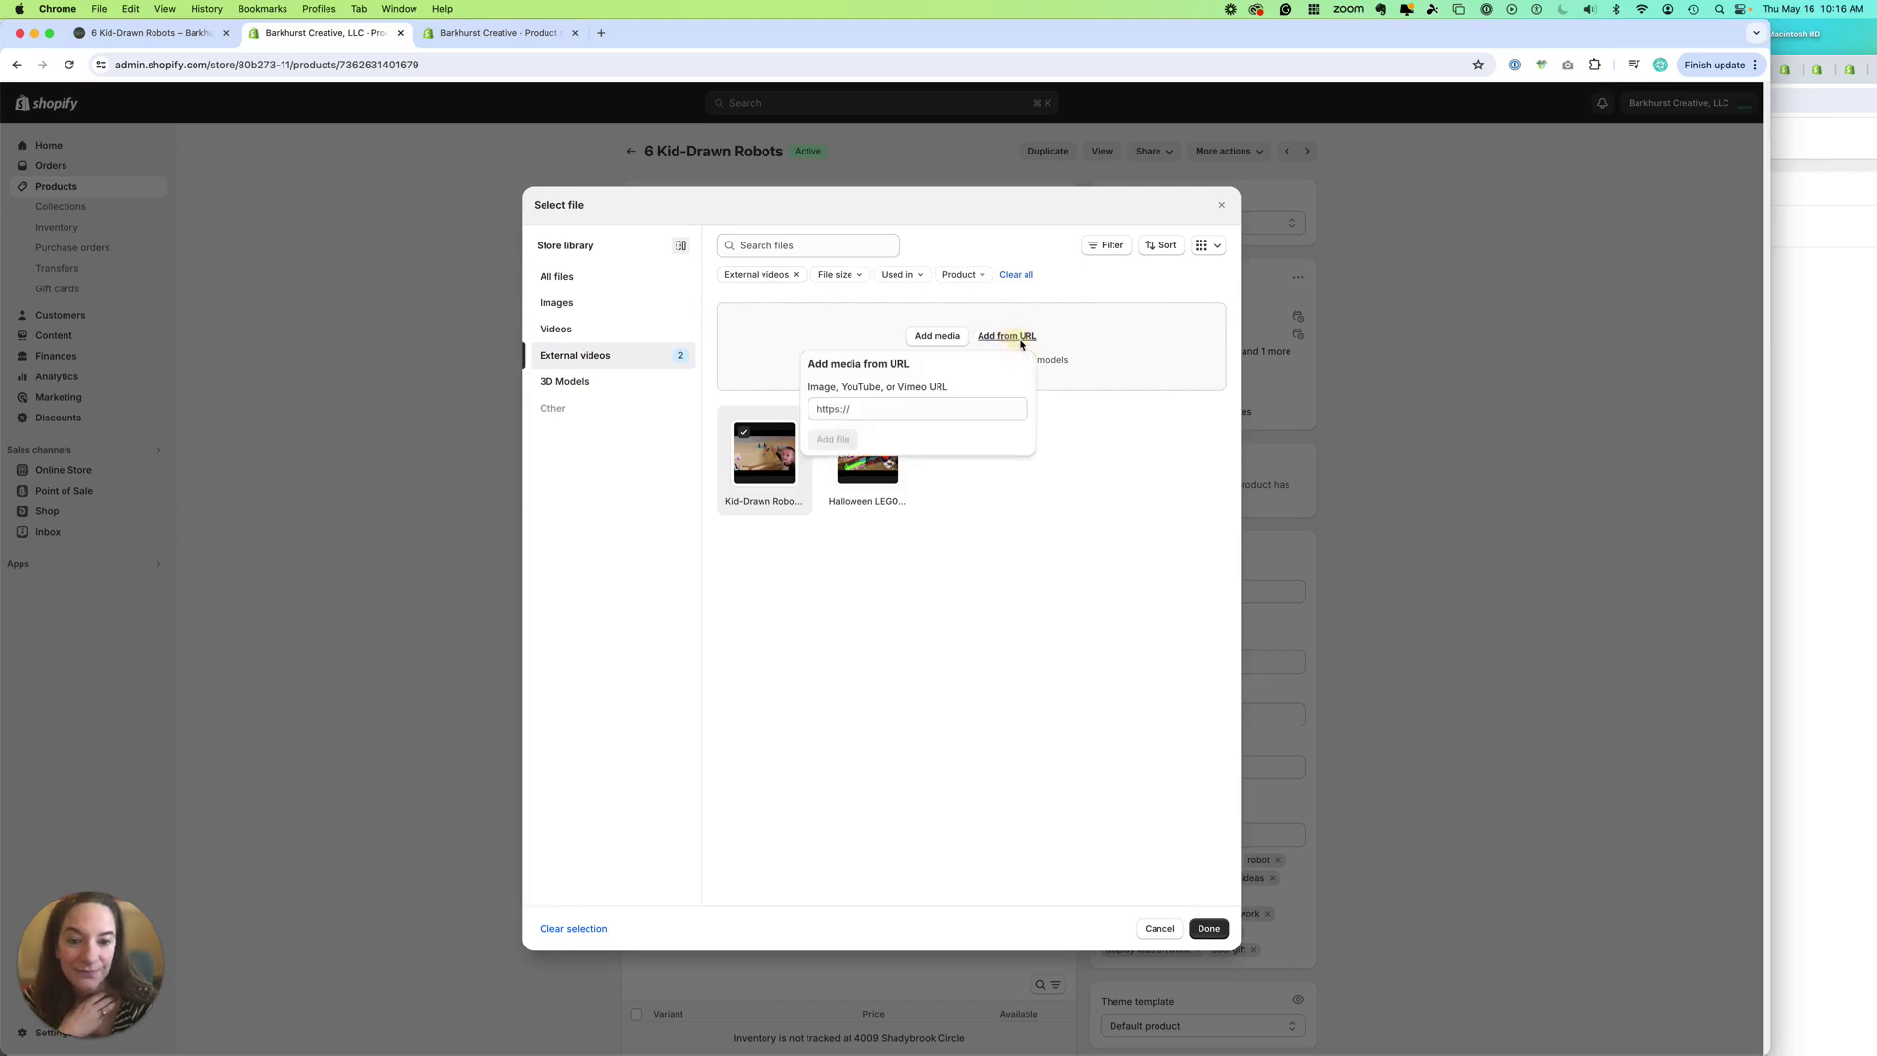
pyautogui.click(860, 407)
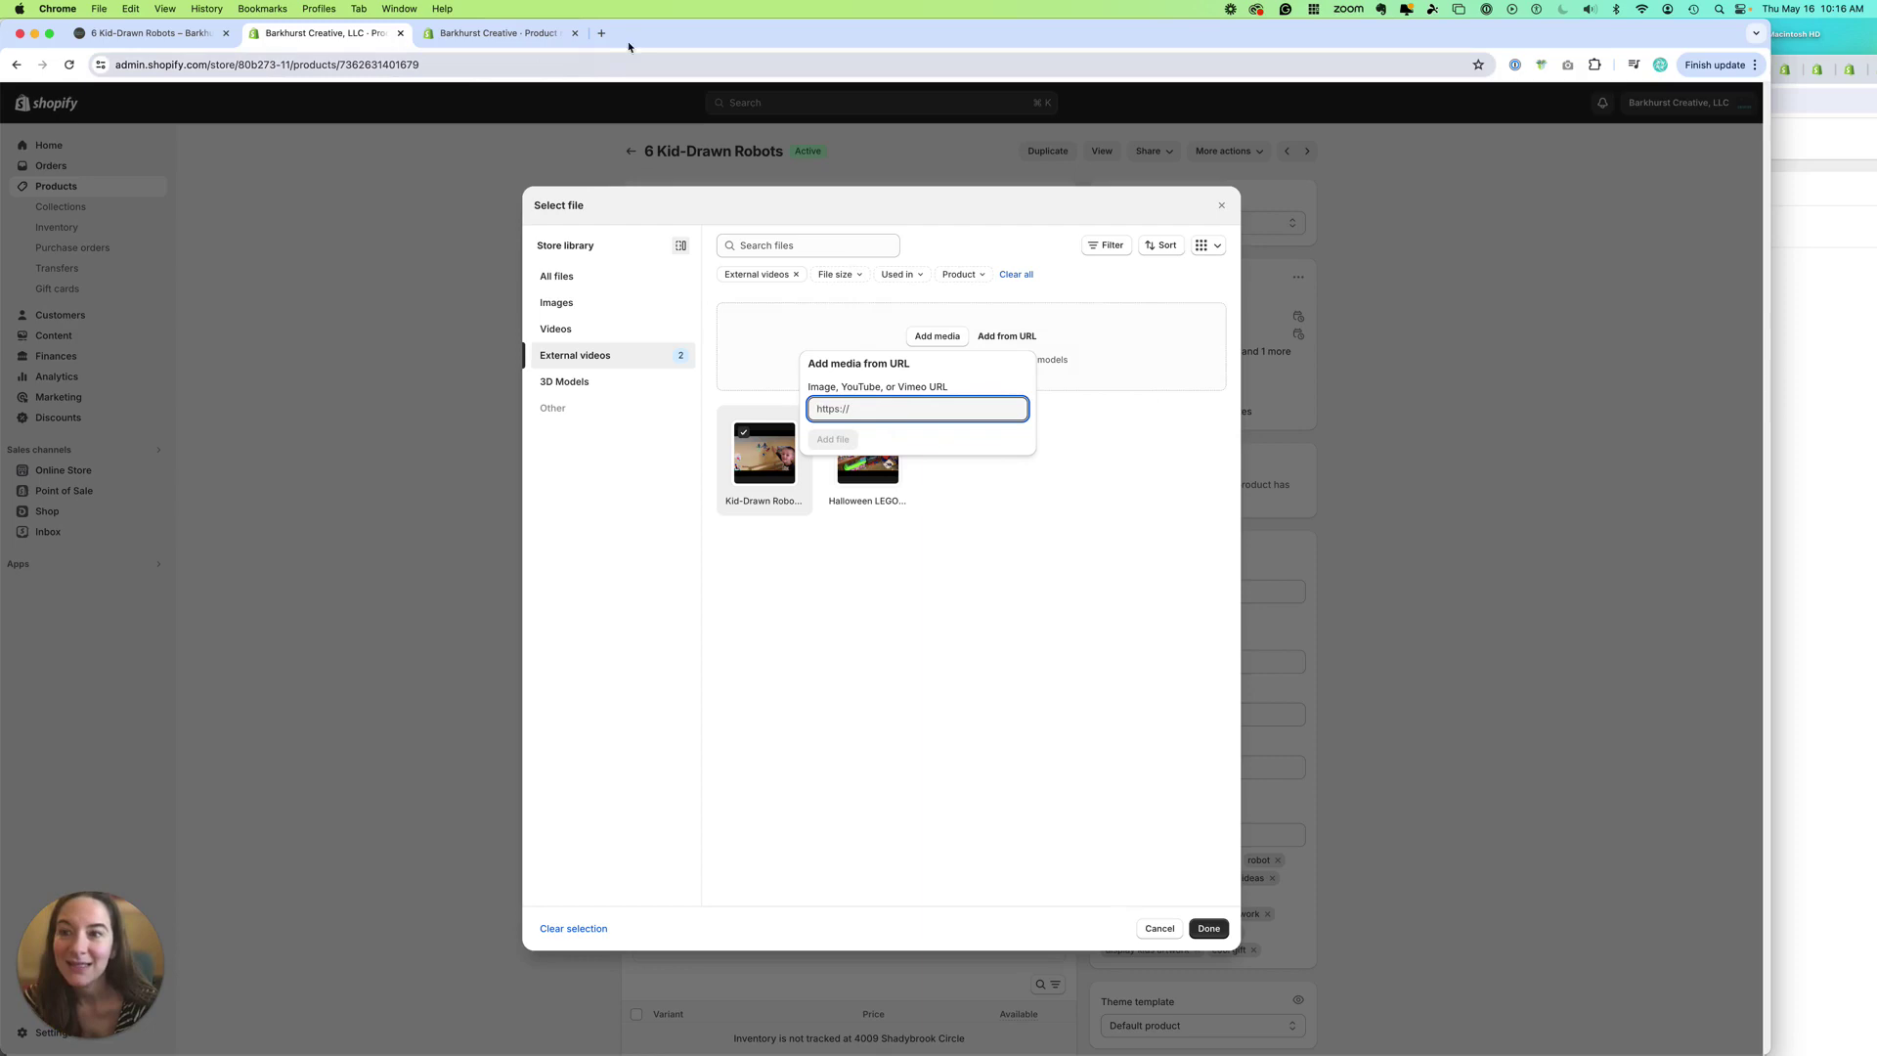
# Copy the shareable link of the 'Install Arts & Bricks' Custom Wall Stickers' video in YouTube Studio
pyautogui.moveTo(631, 33); pyautogui.dragTo(646, 144)
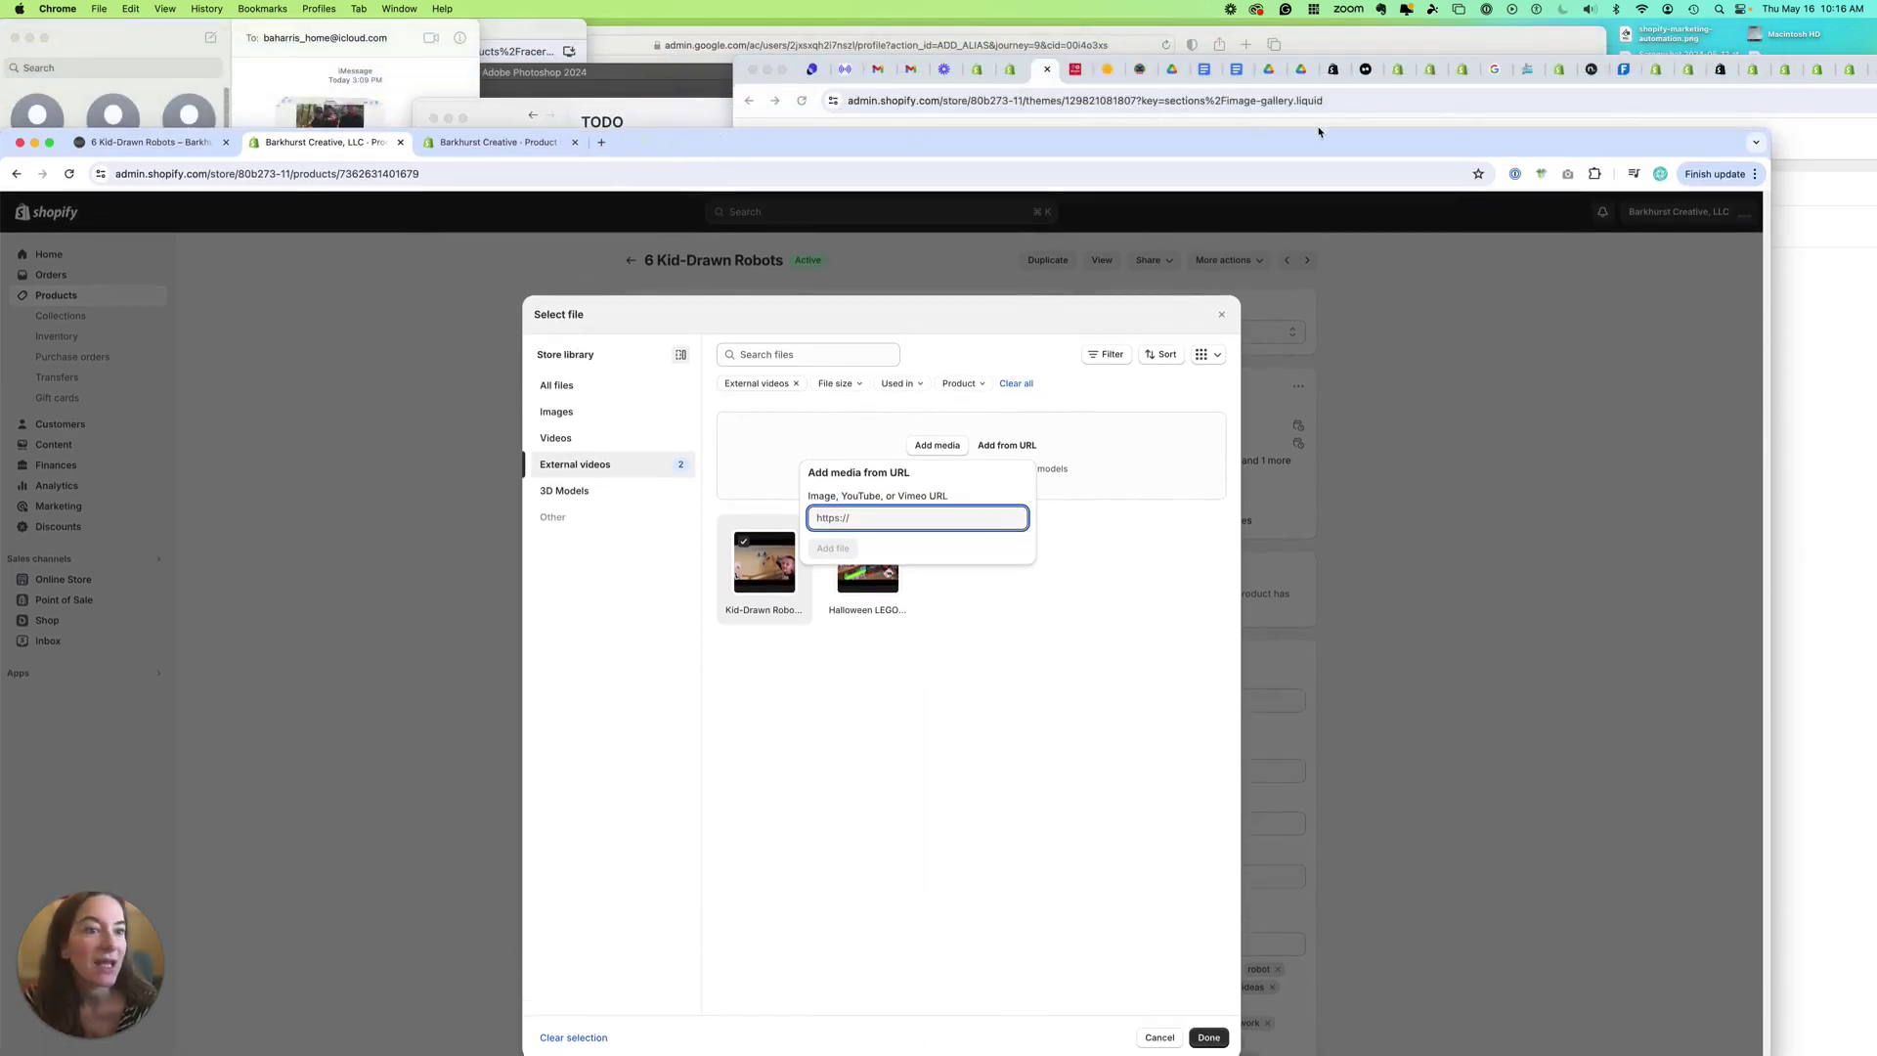
pyautogui.doubleClick(1377, 61)
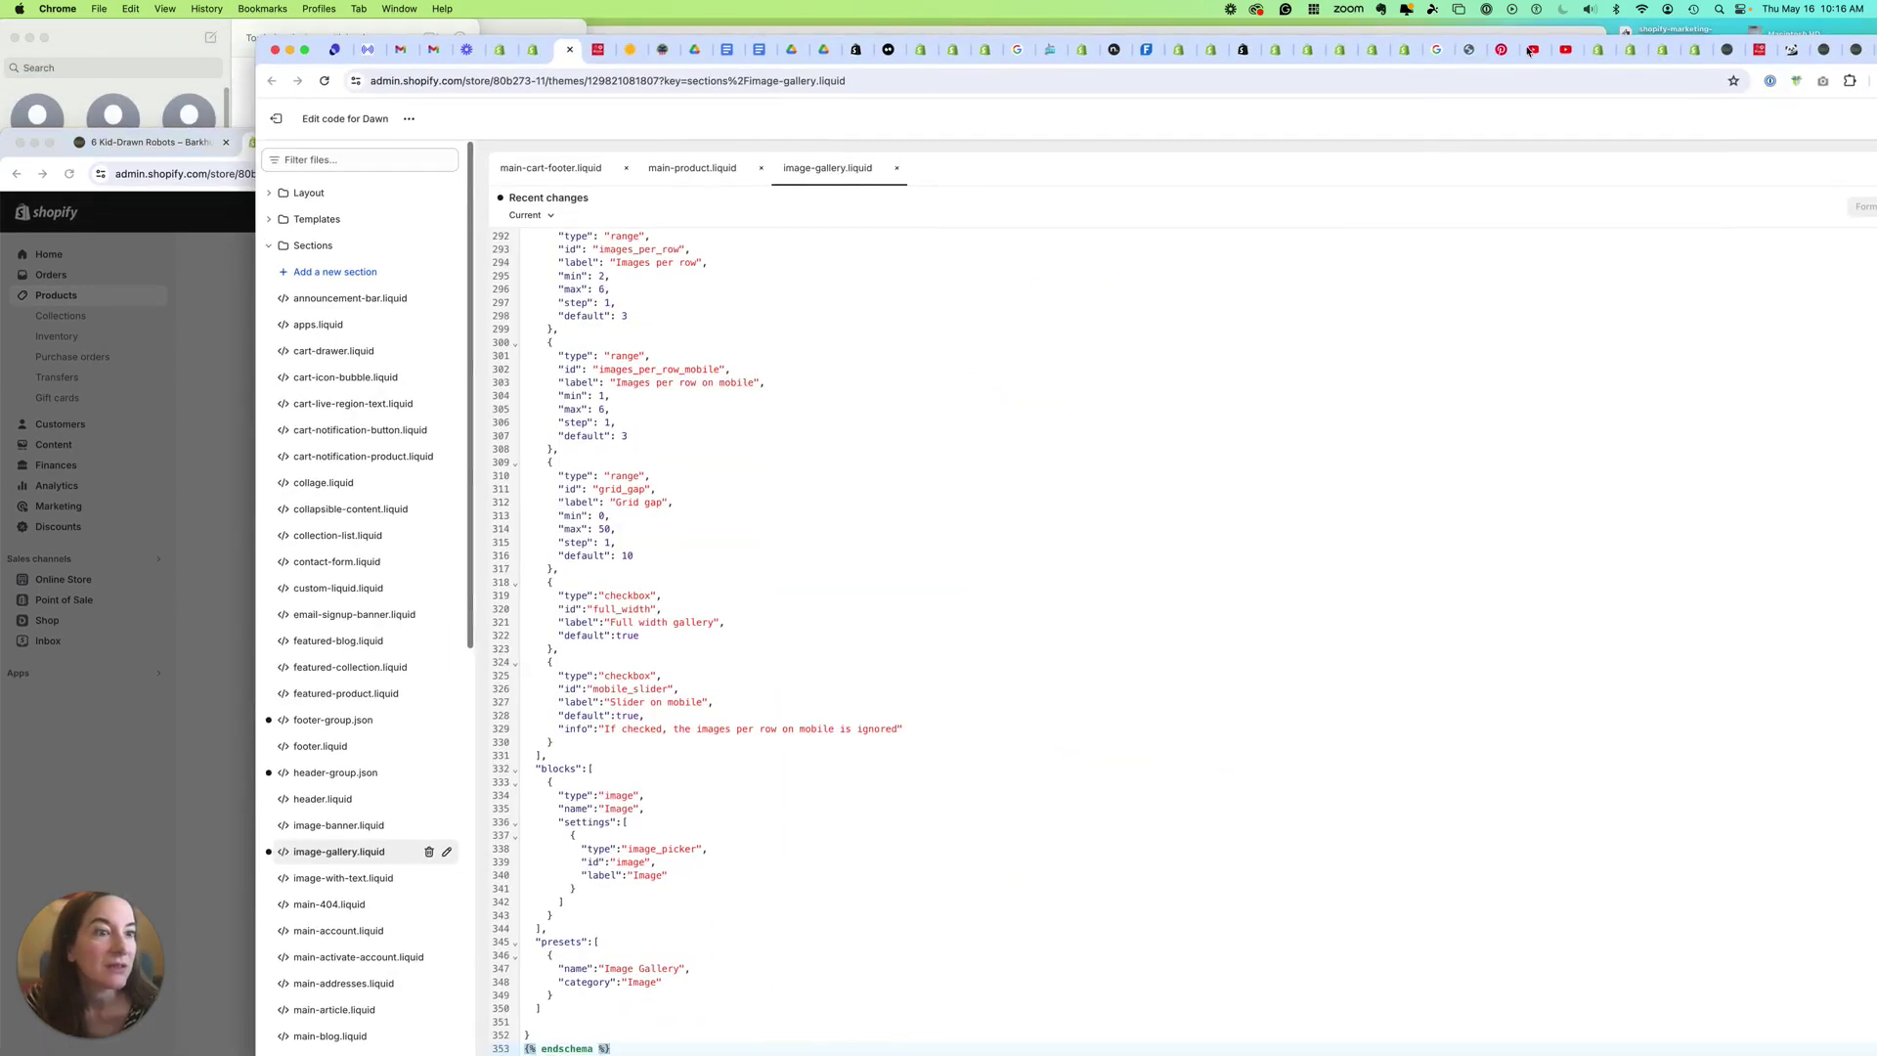
pyautogui.click(1537, 50)
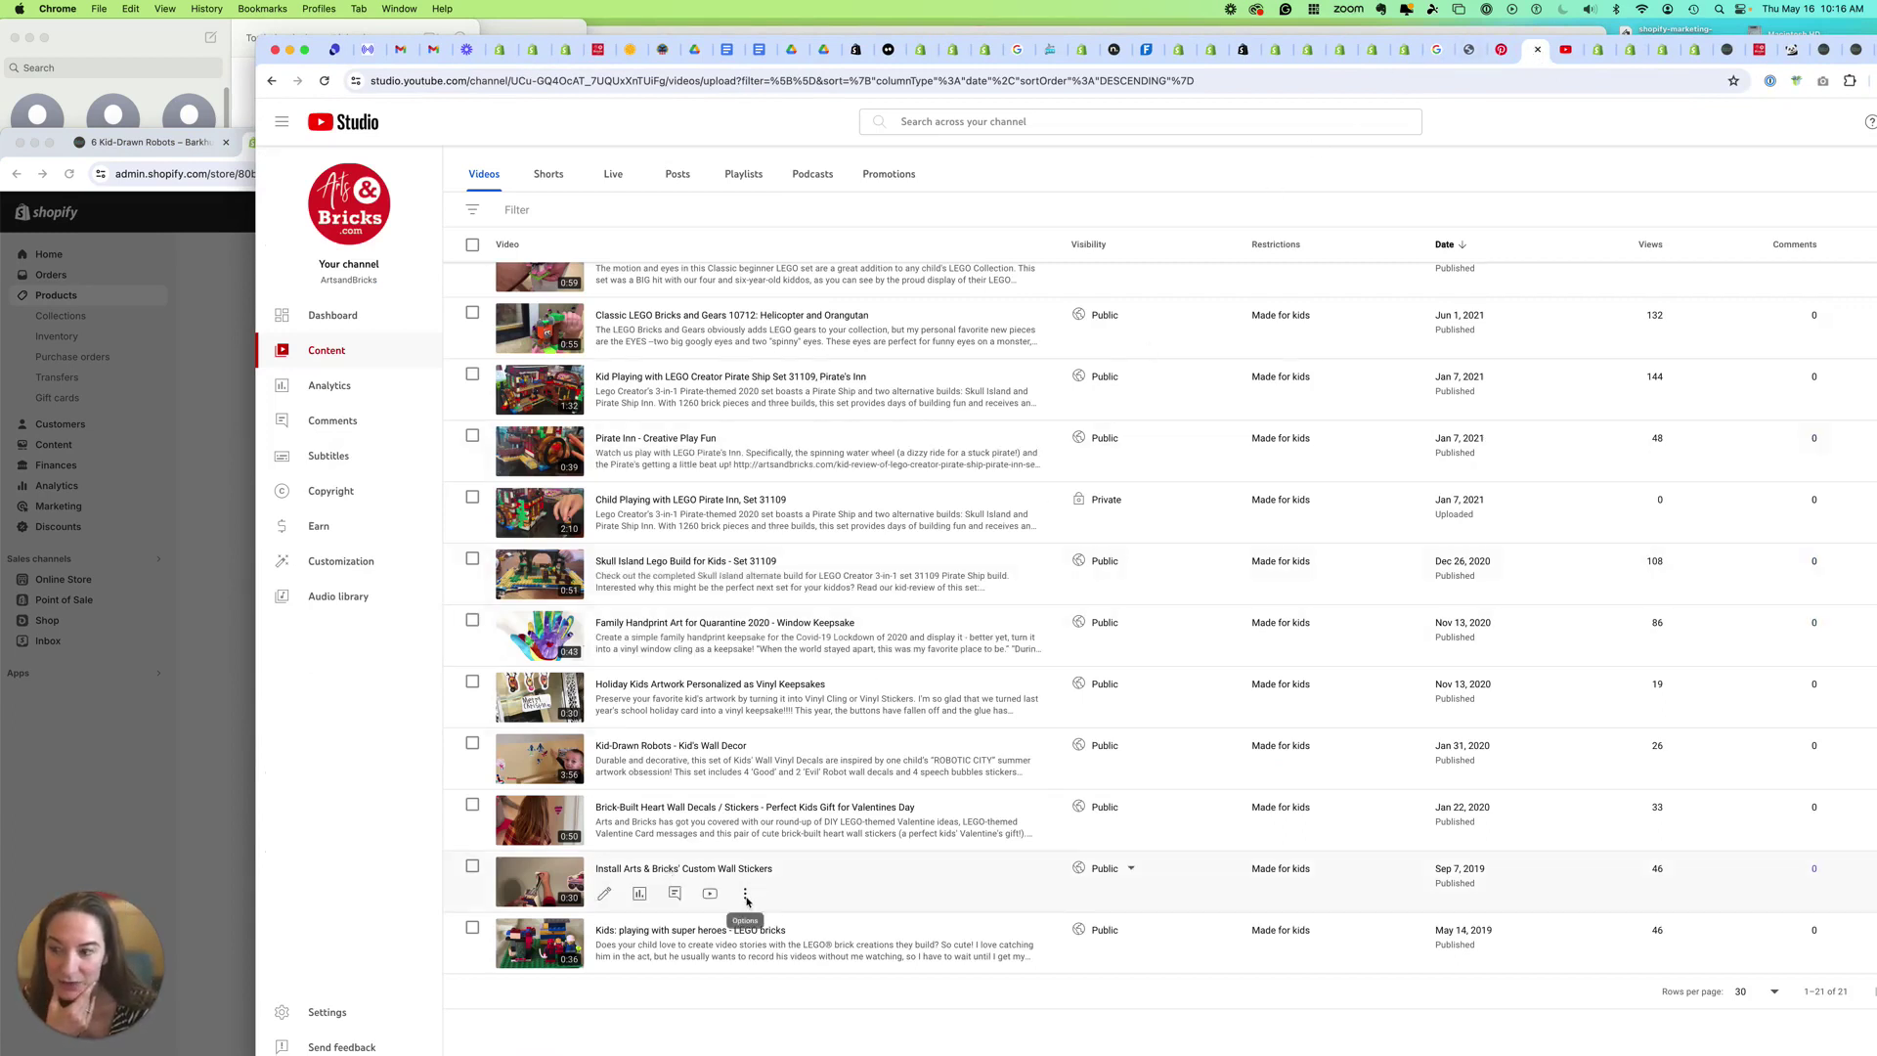
pyautogui.click(745, 895)
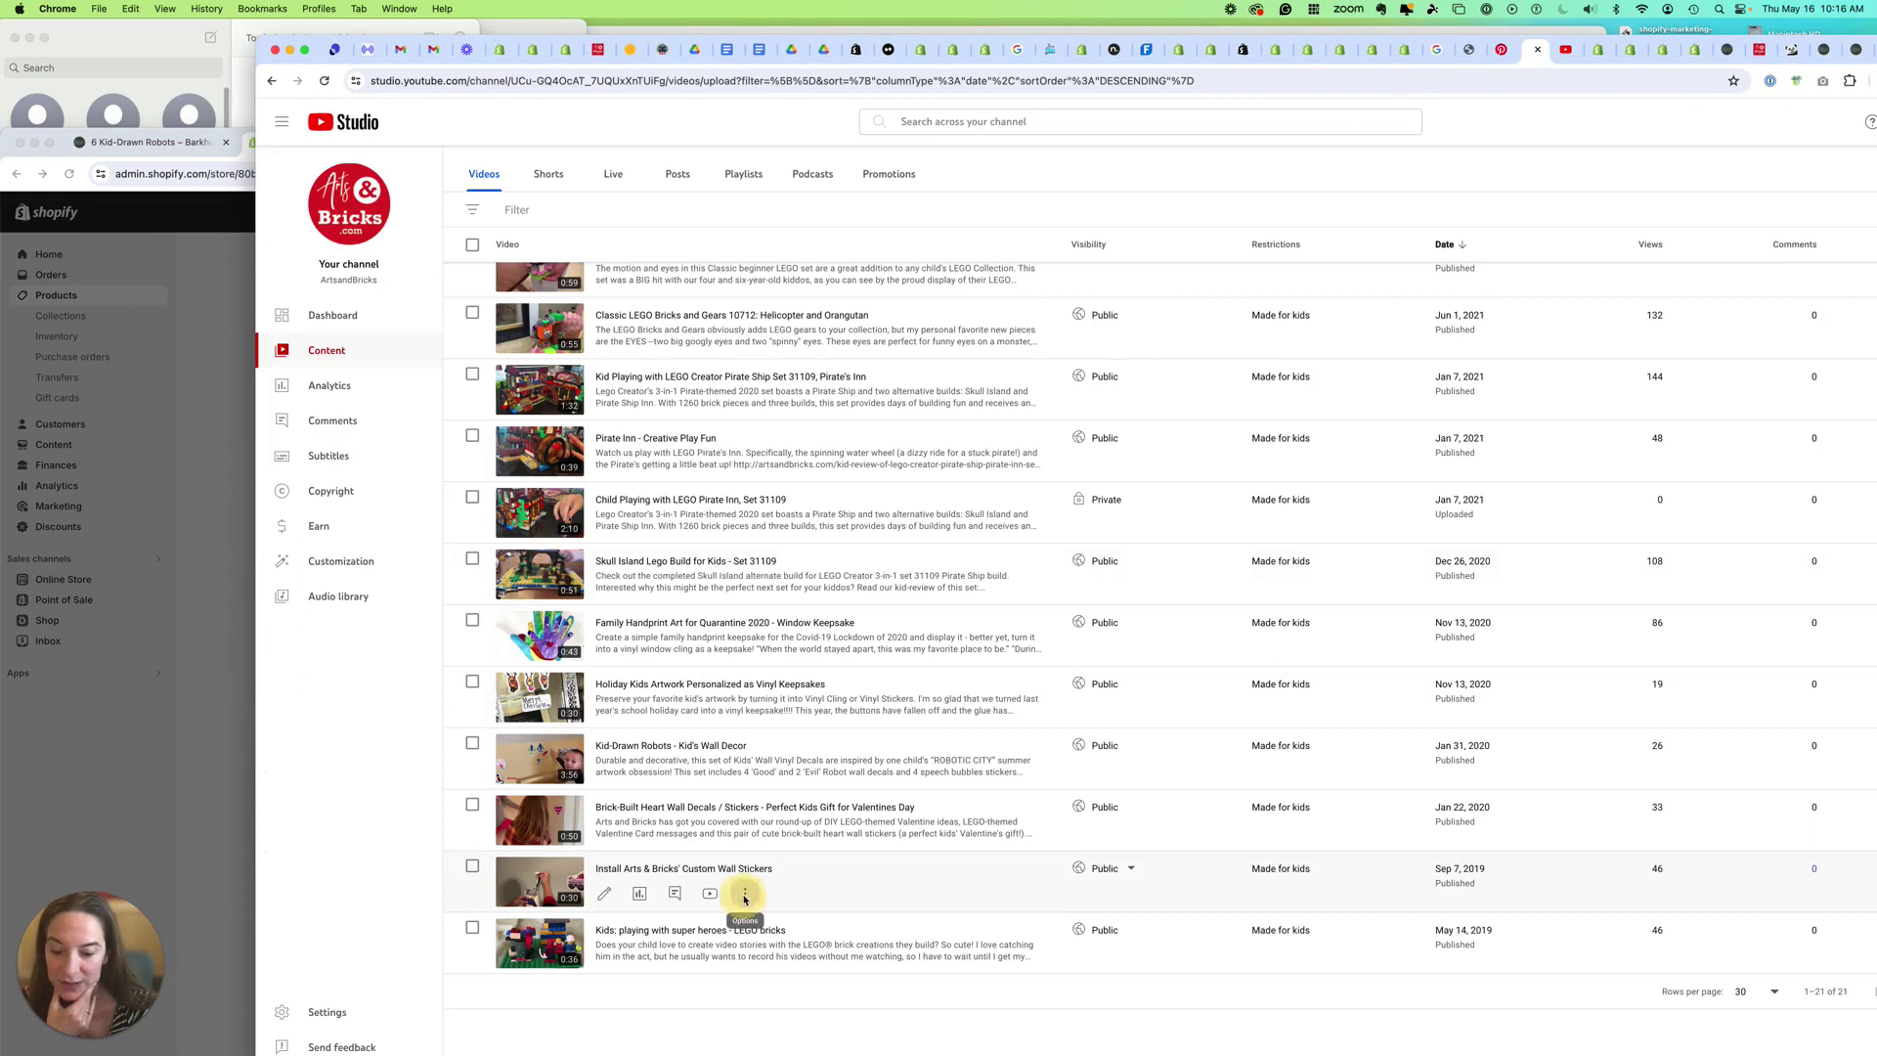
pyautogui.click(671, 924)
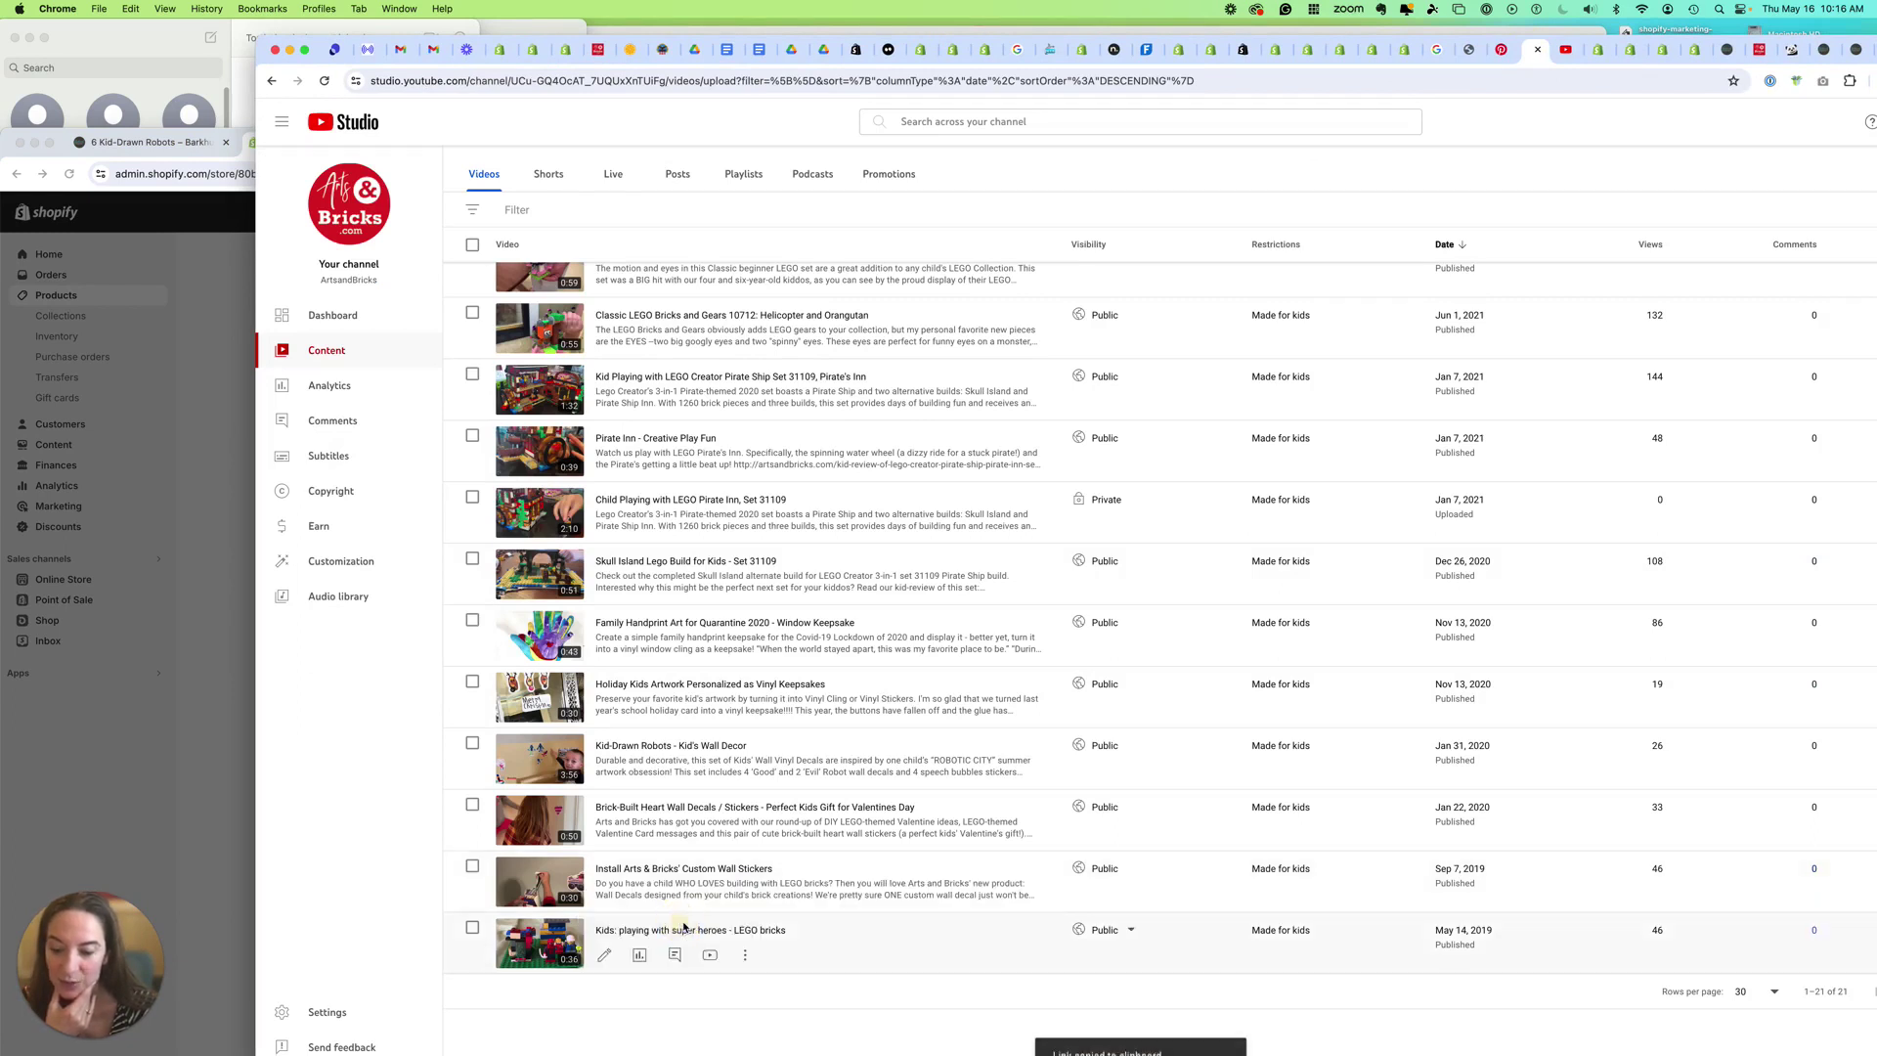
# Paste the wall-stickers YouTube link and attach that video to the product media
pyautogui.click(53, 127)
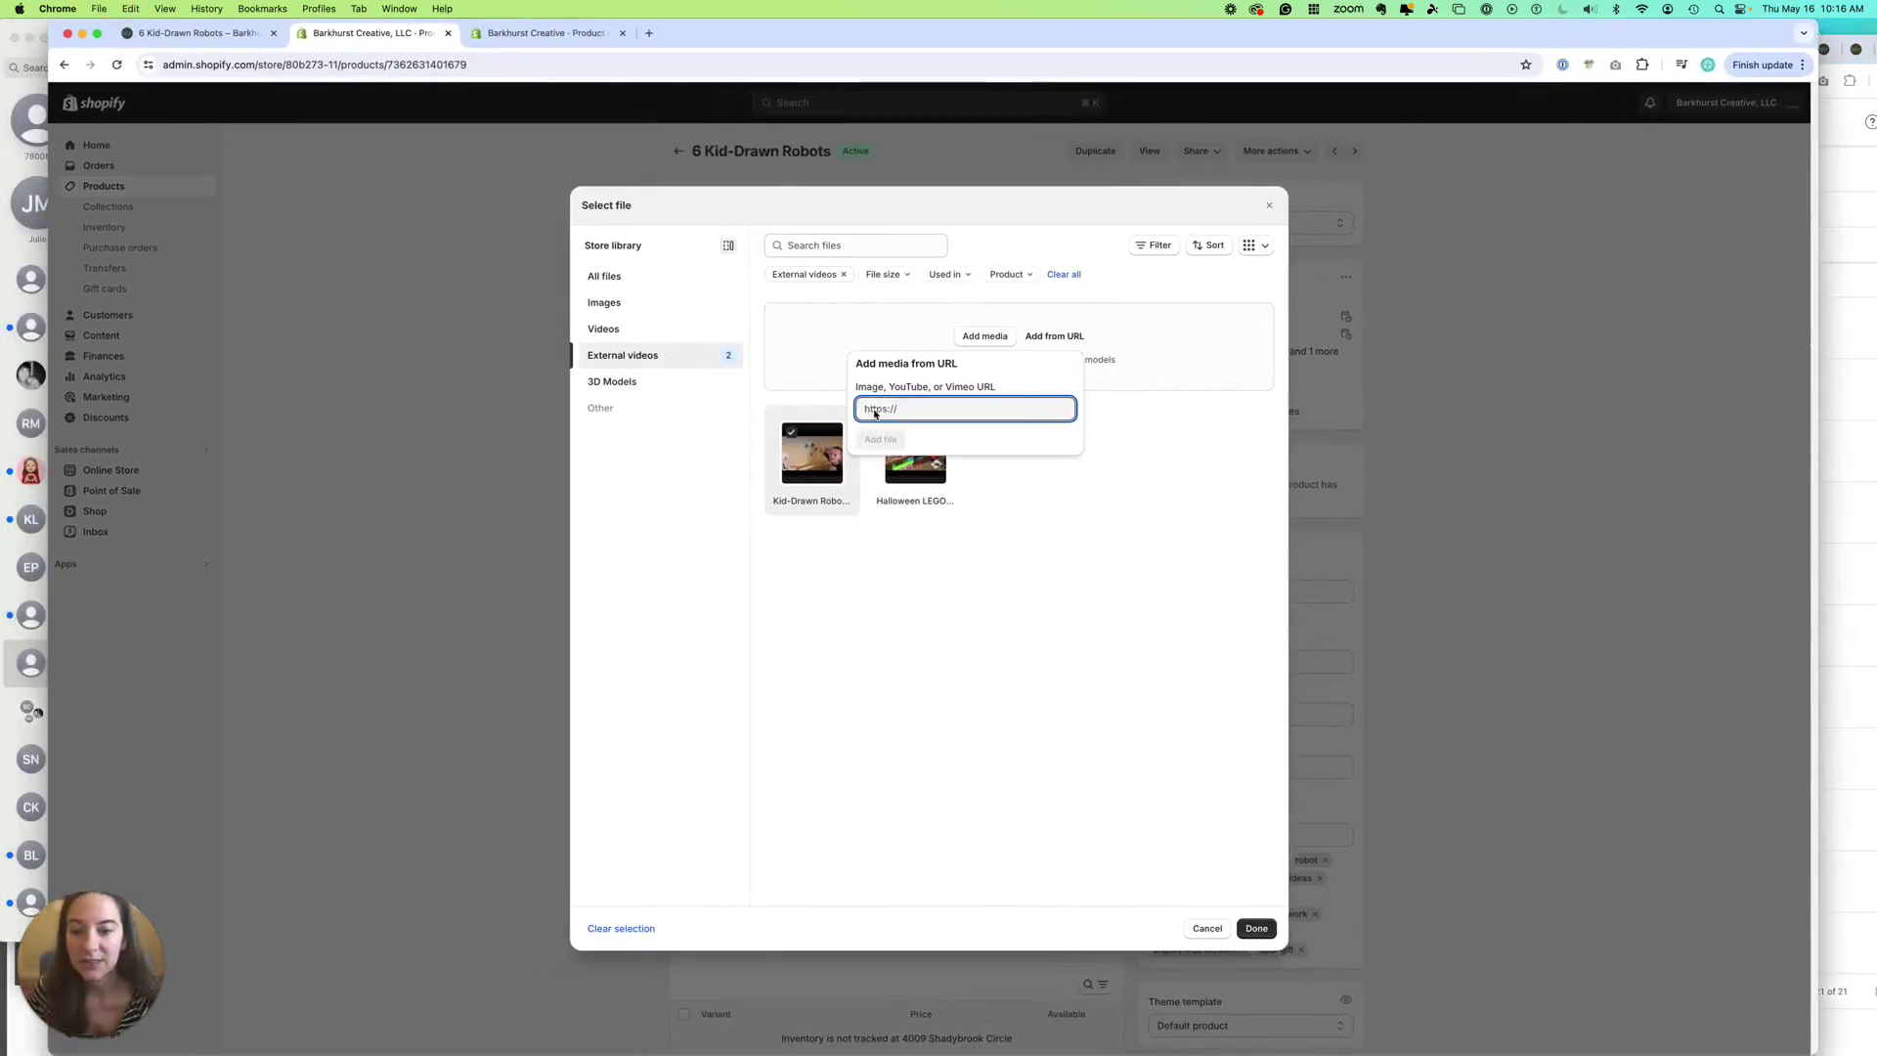
pyautogui.press('super+v')
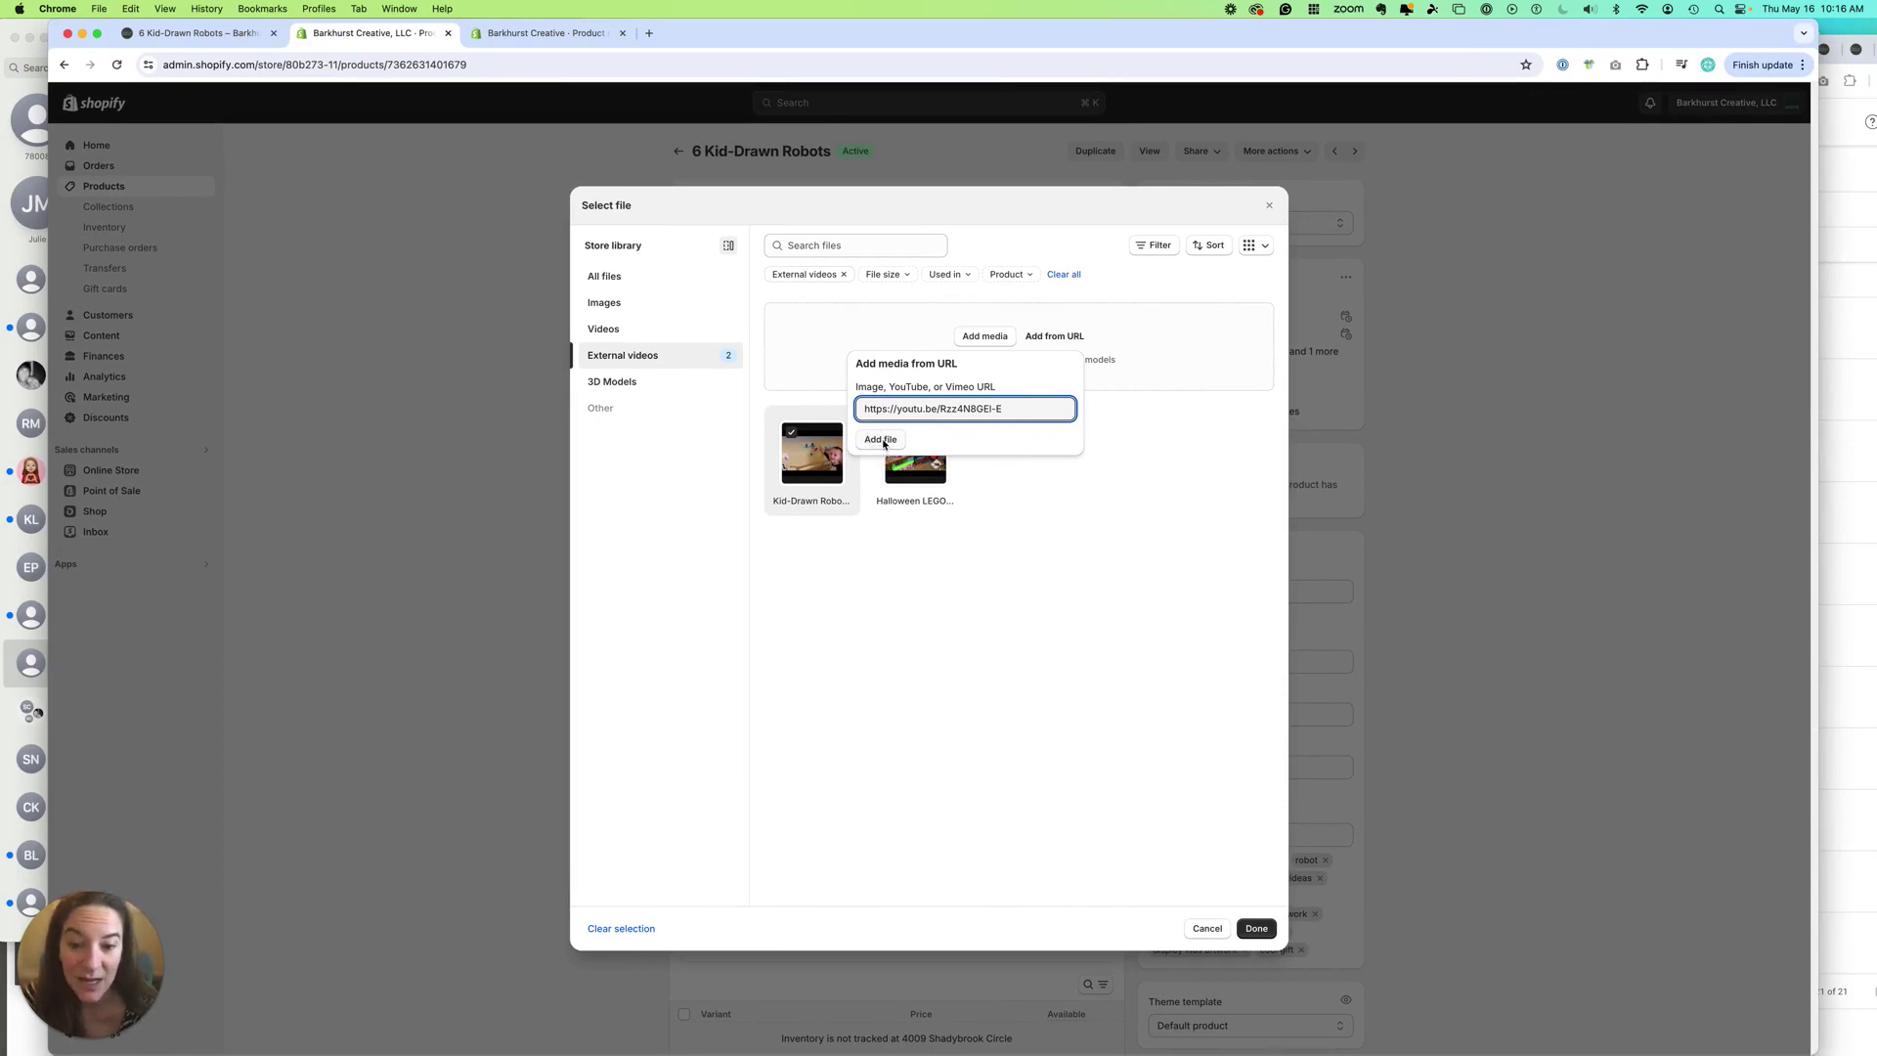
pyautogui.click(883, 440)
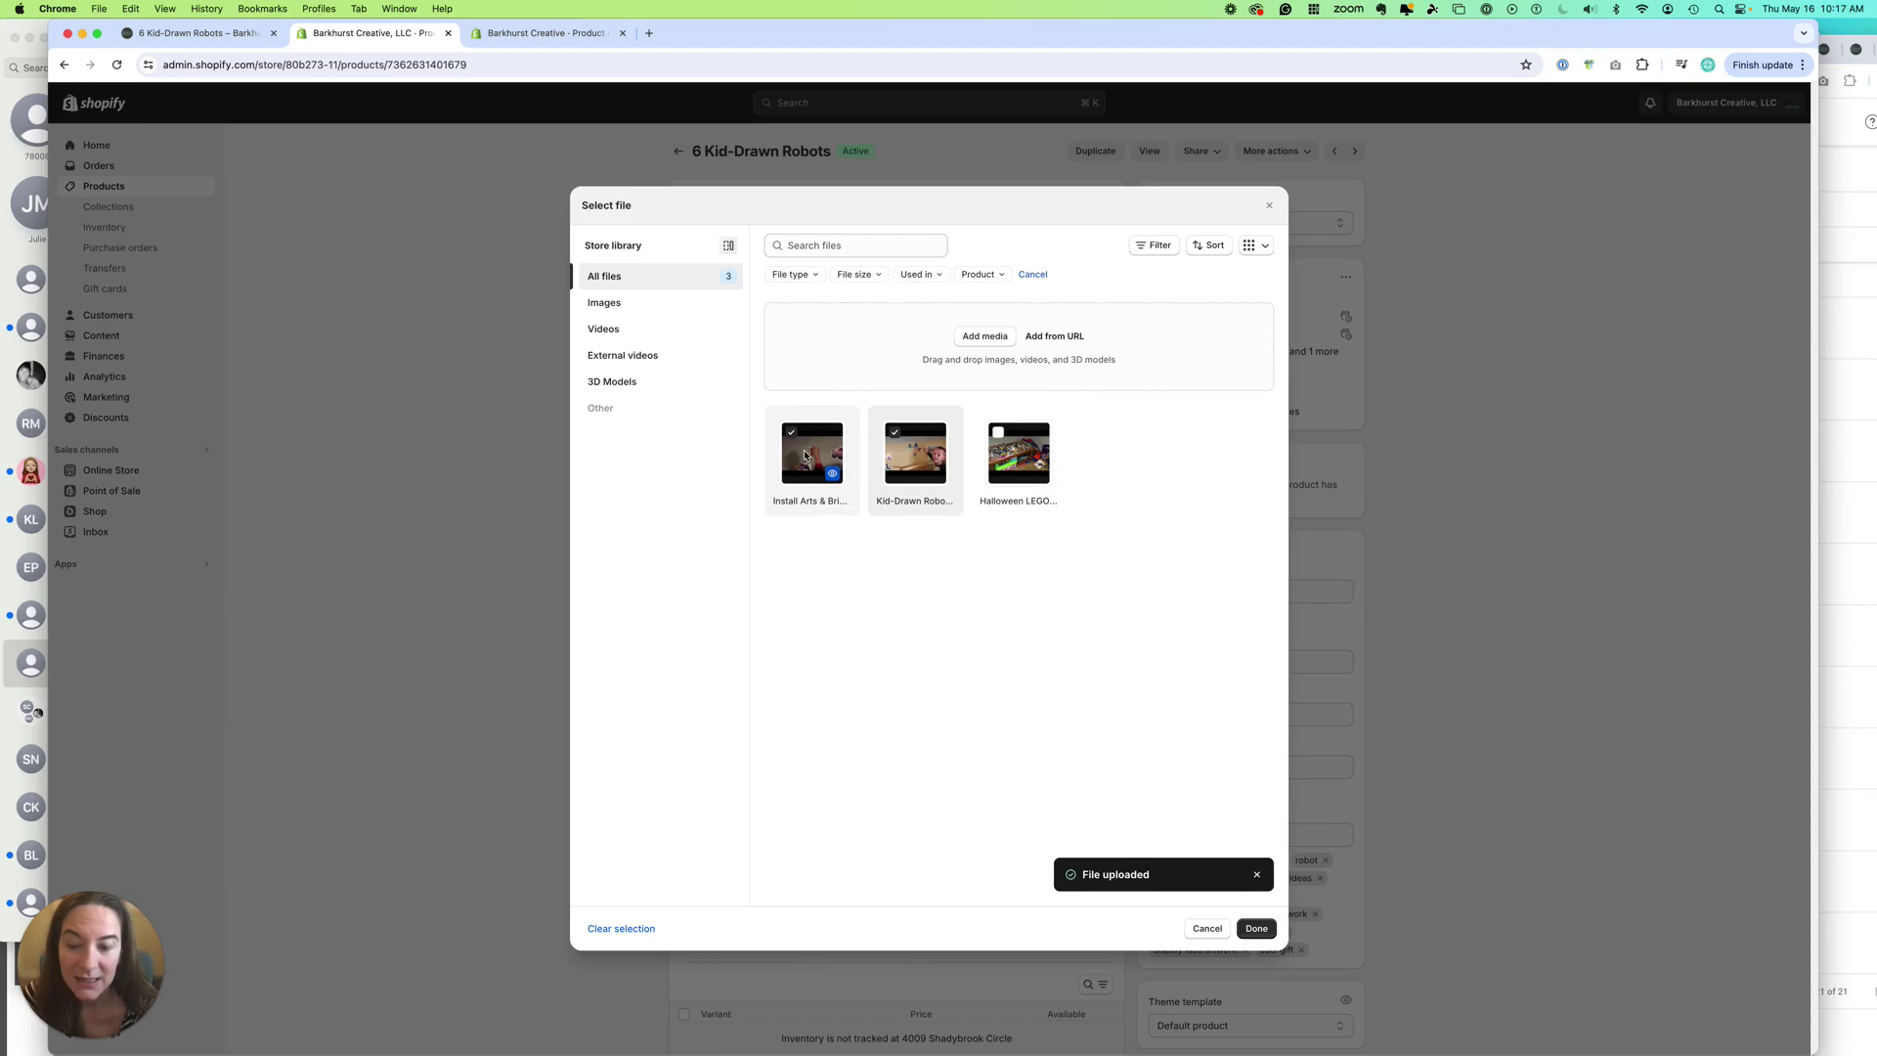
pyautogui.click(1258, 929)
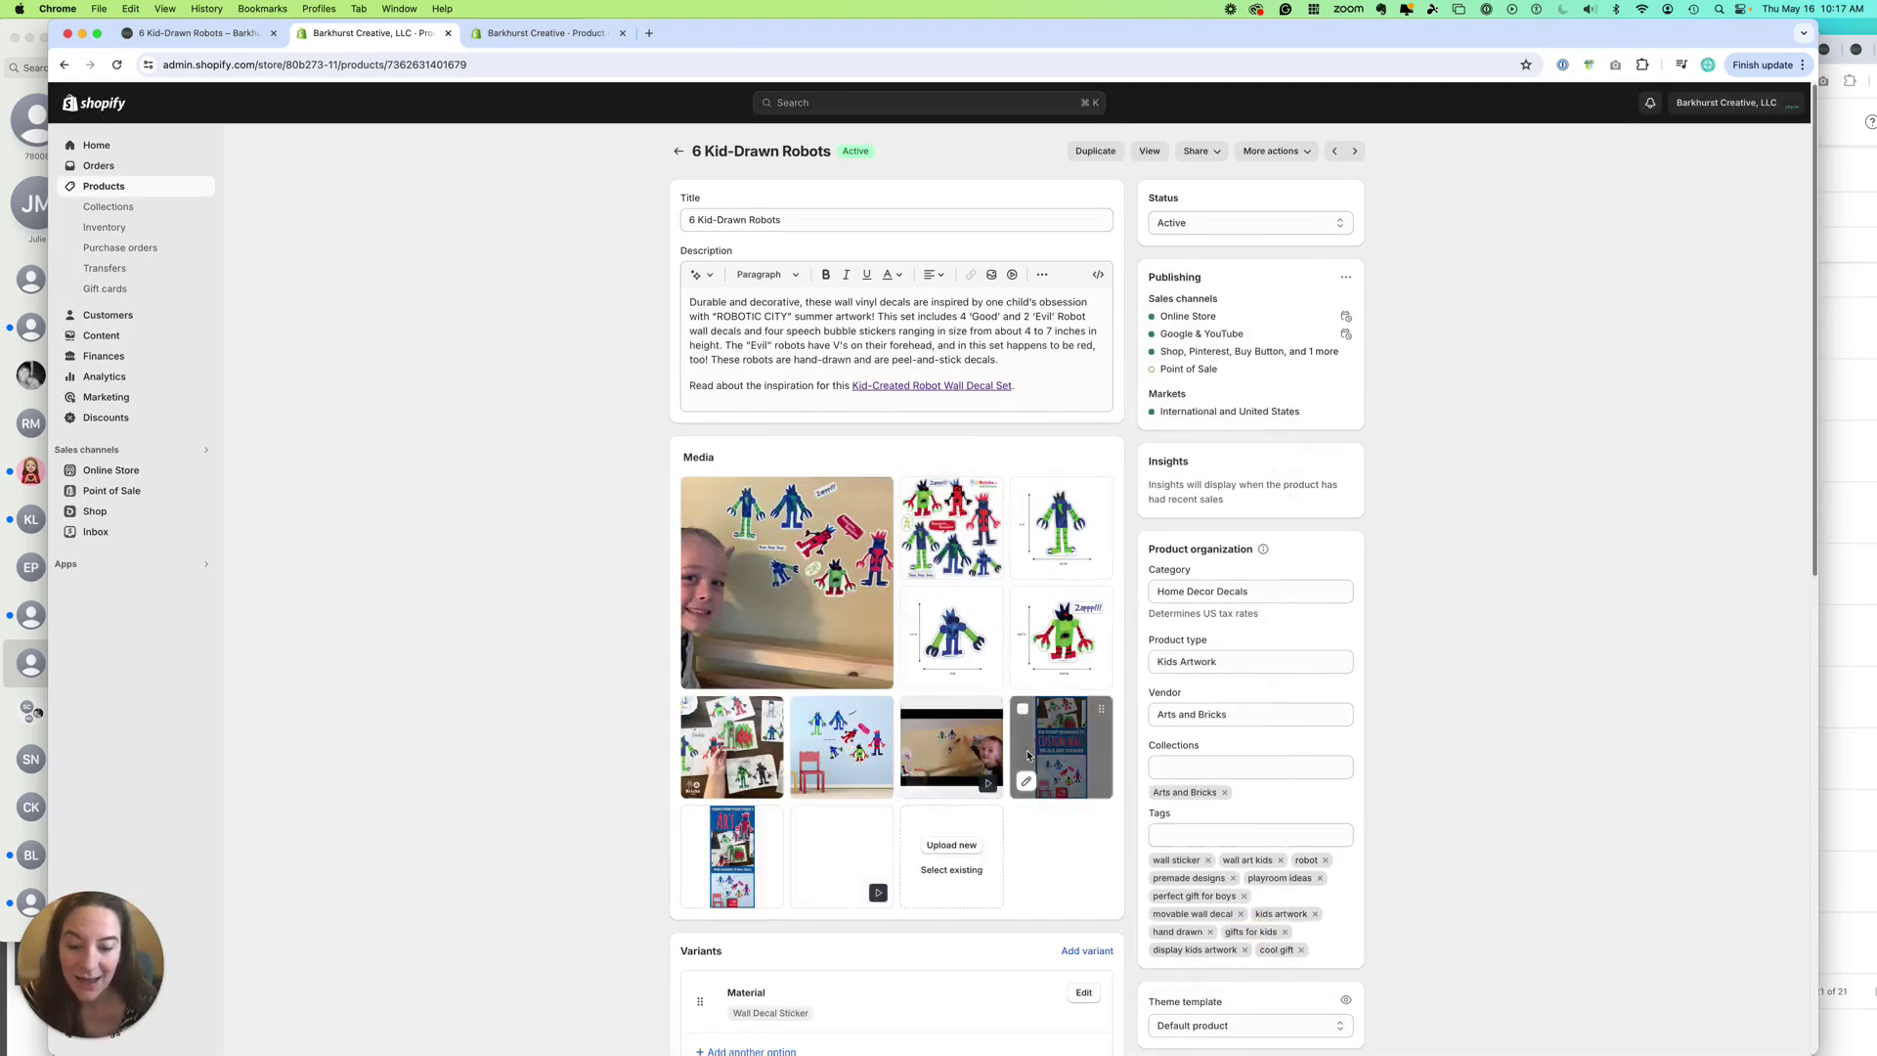
# Remove the two tall pin images from the media and view the live product page
pyautogui.click(1023, 708)
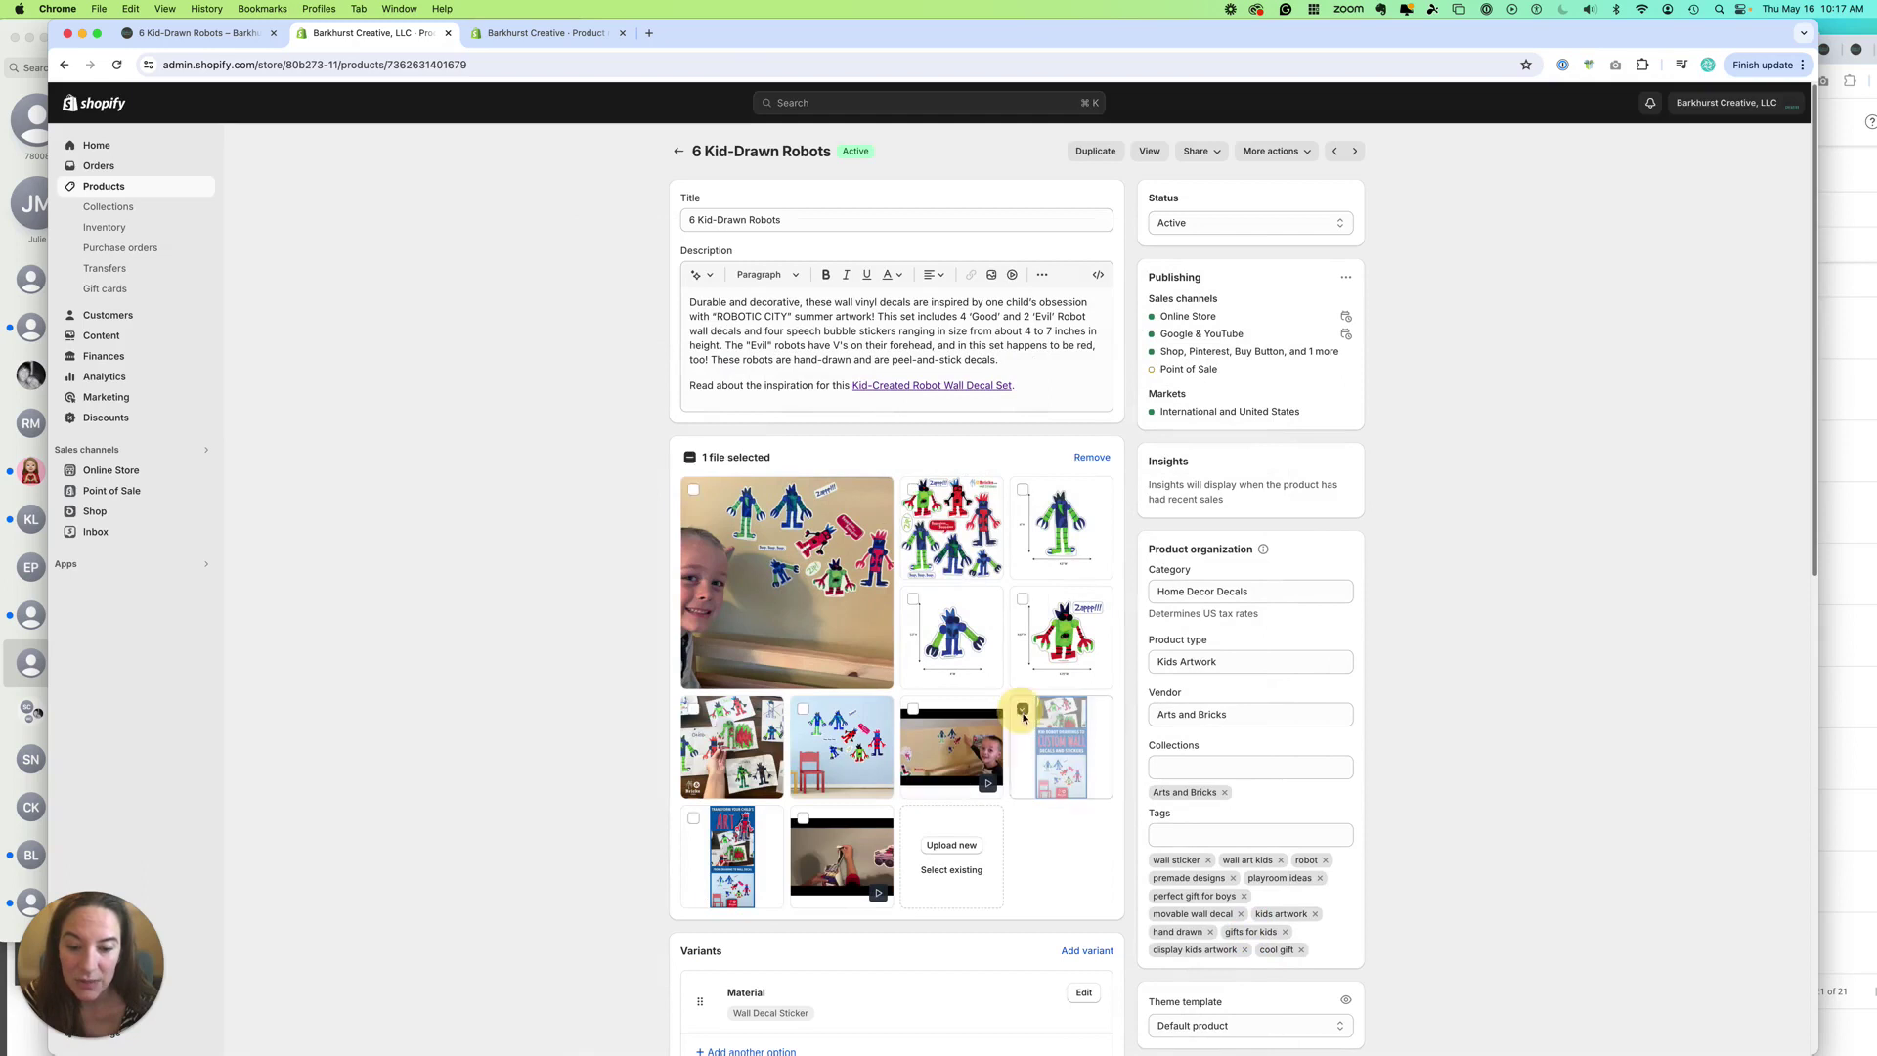
pyautogui.click(1092, 457)
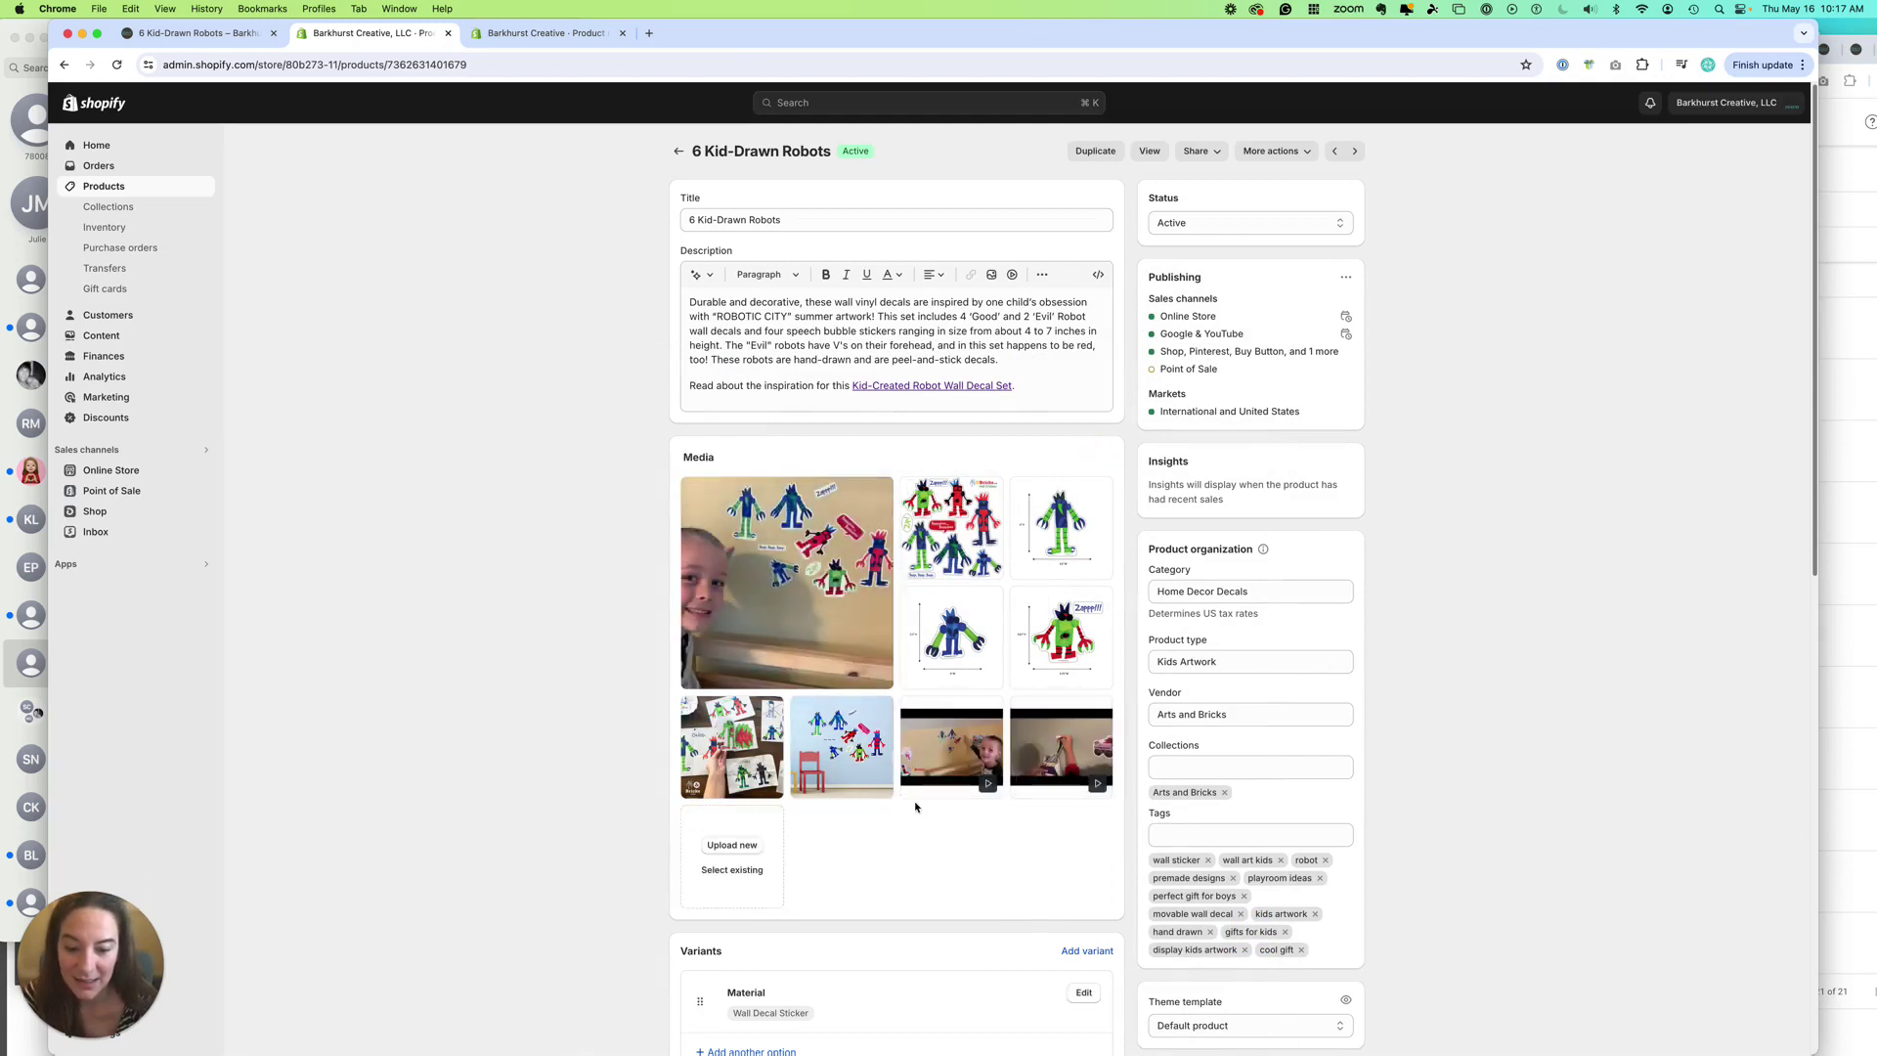
pyautogui.click(1151, 151)
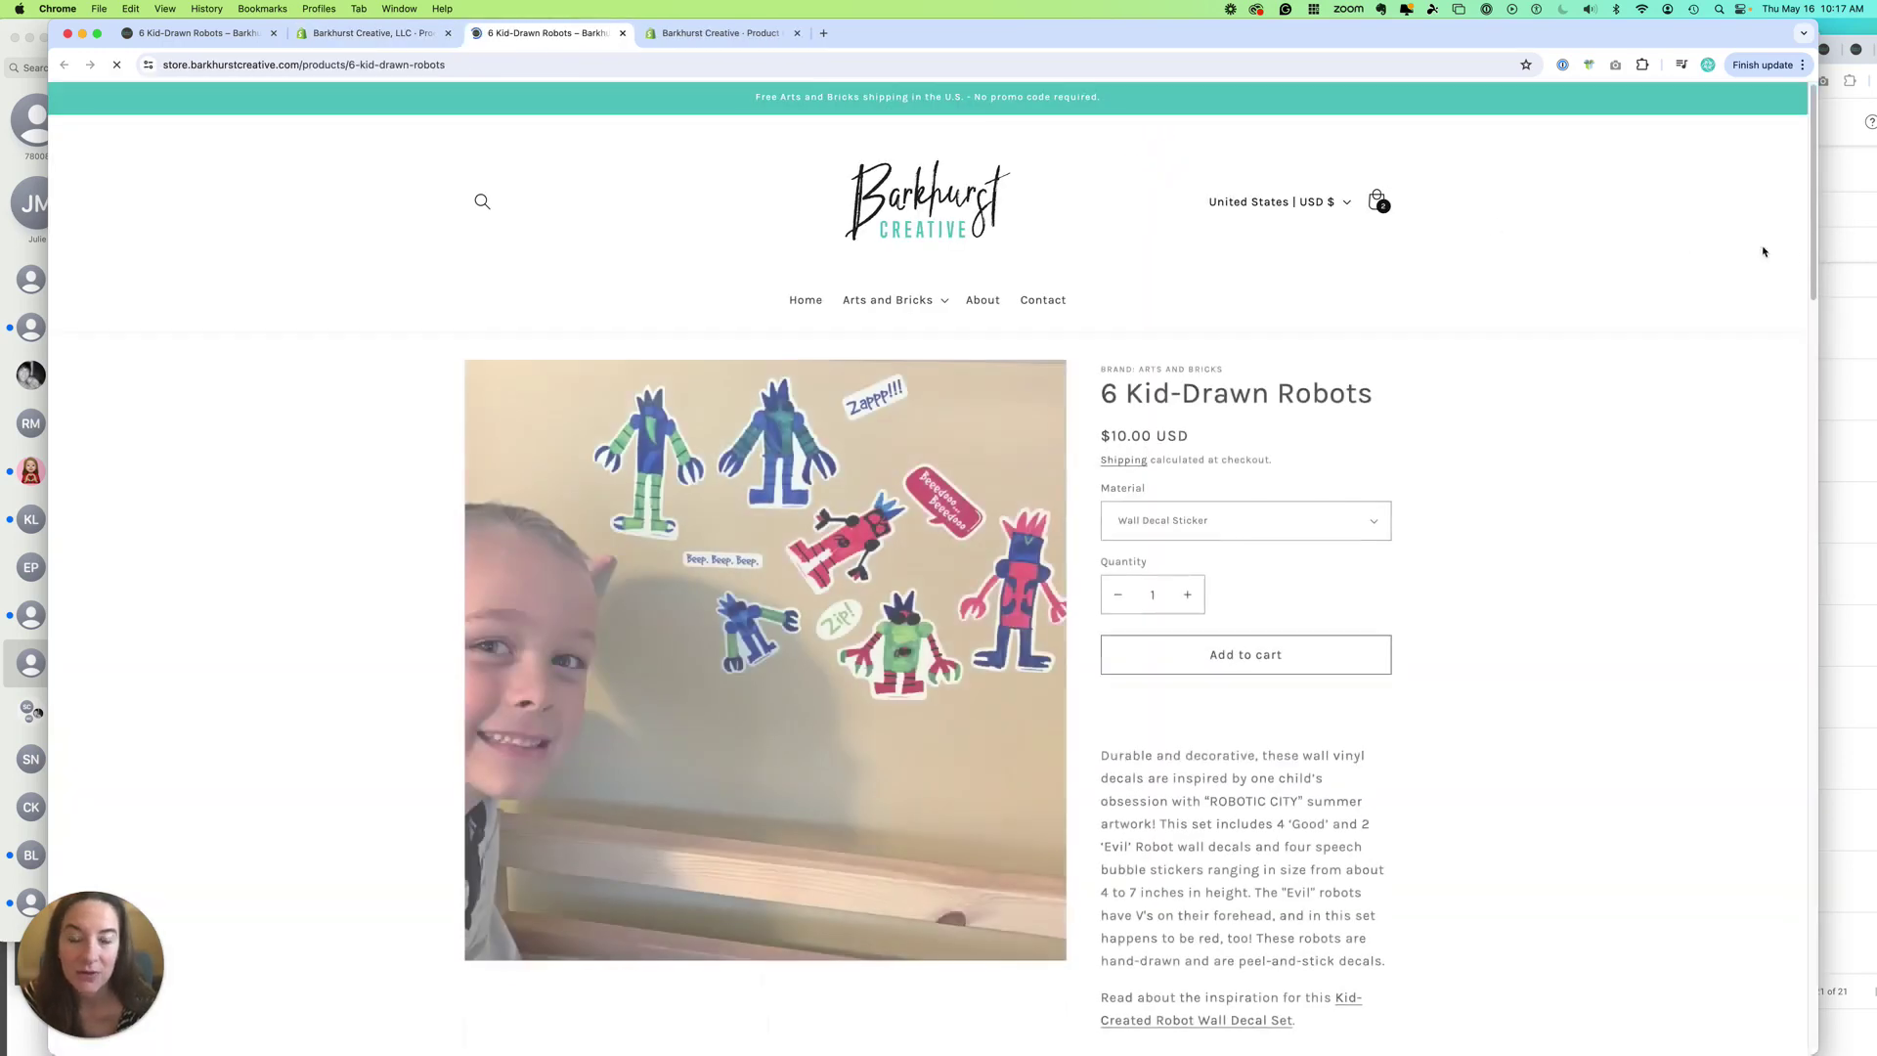
# Play and pause the wall-stickers video in the product gallery, then dismiss the More videos suggestions
pyautogui.moveTo(1815, 247)
pyautogui.mouseDown()
pyautogui.moveTo(1814, 321)
pyautogui.moveTo(1769, 453)
pyautogui.moveTo(1626, 637)
pyautogui.mouseUp()
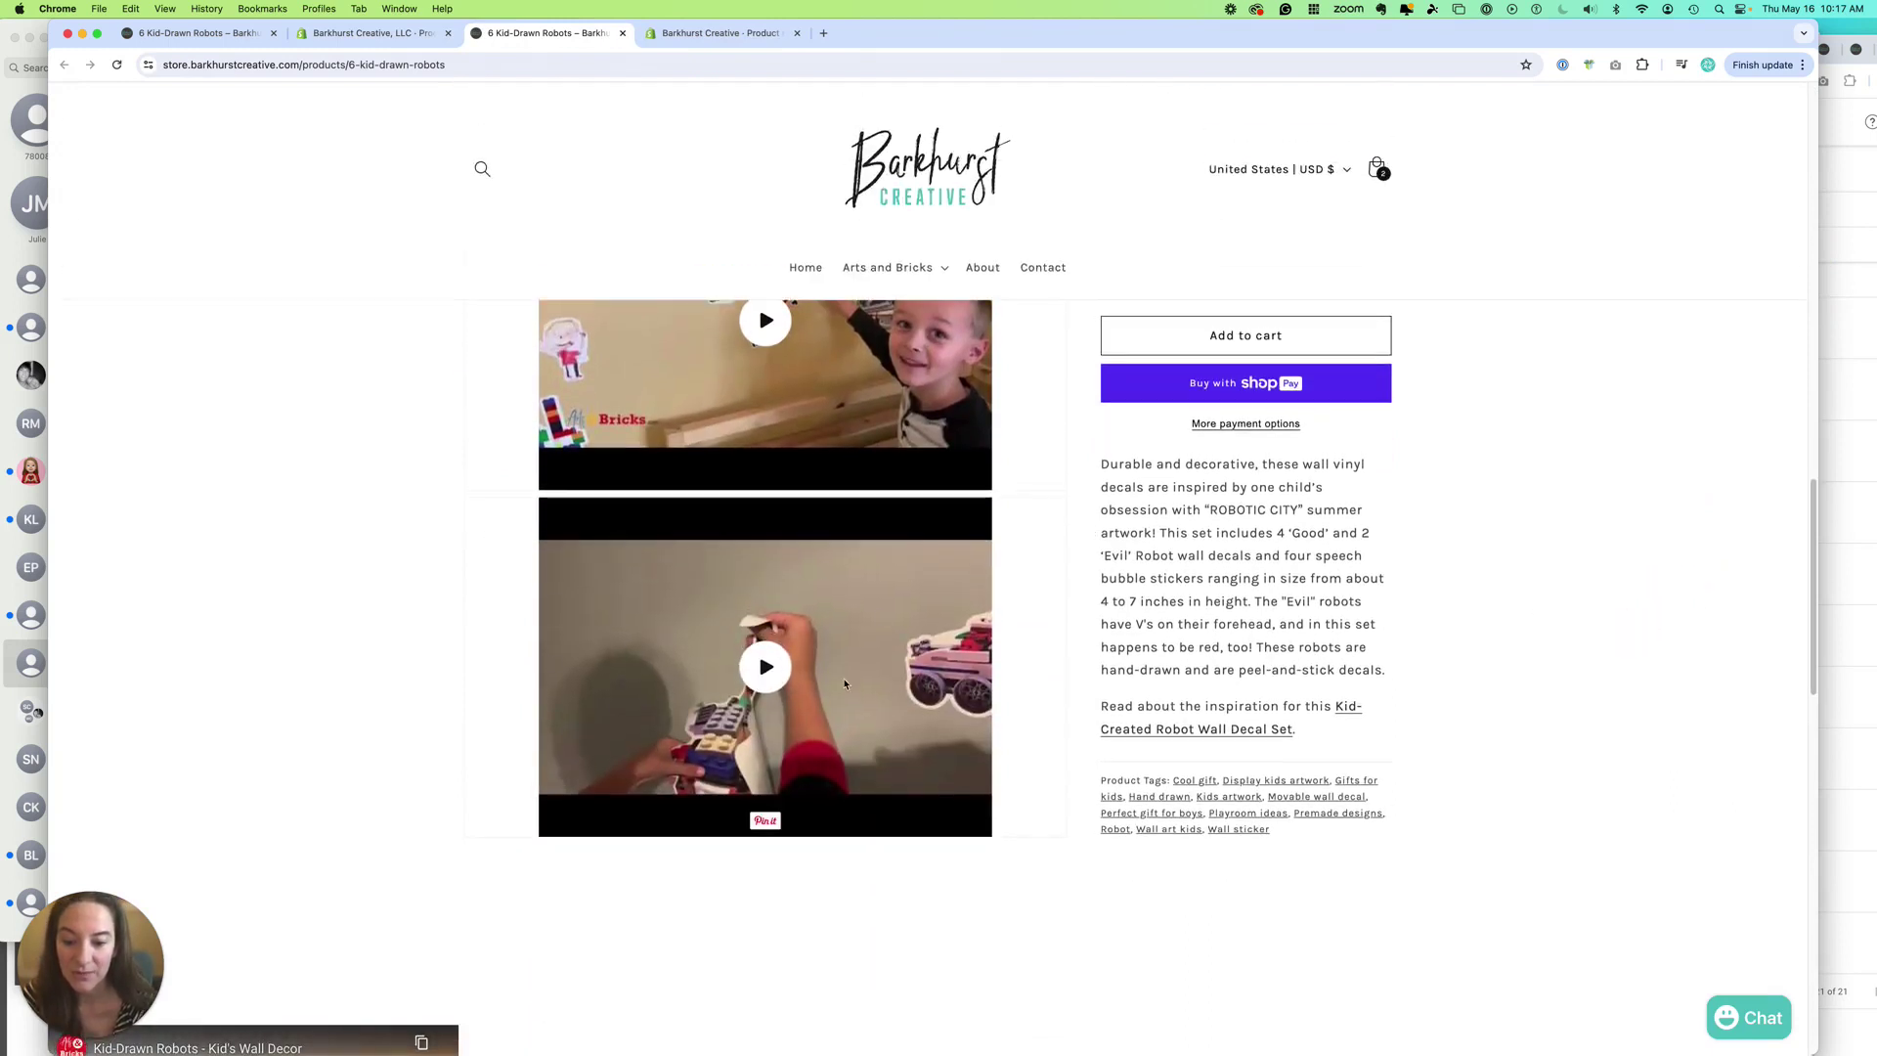
pyautogui.click(767, 673)
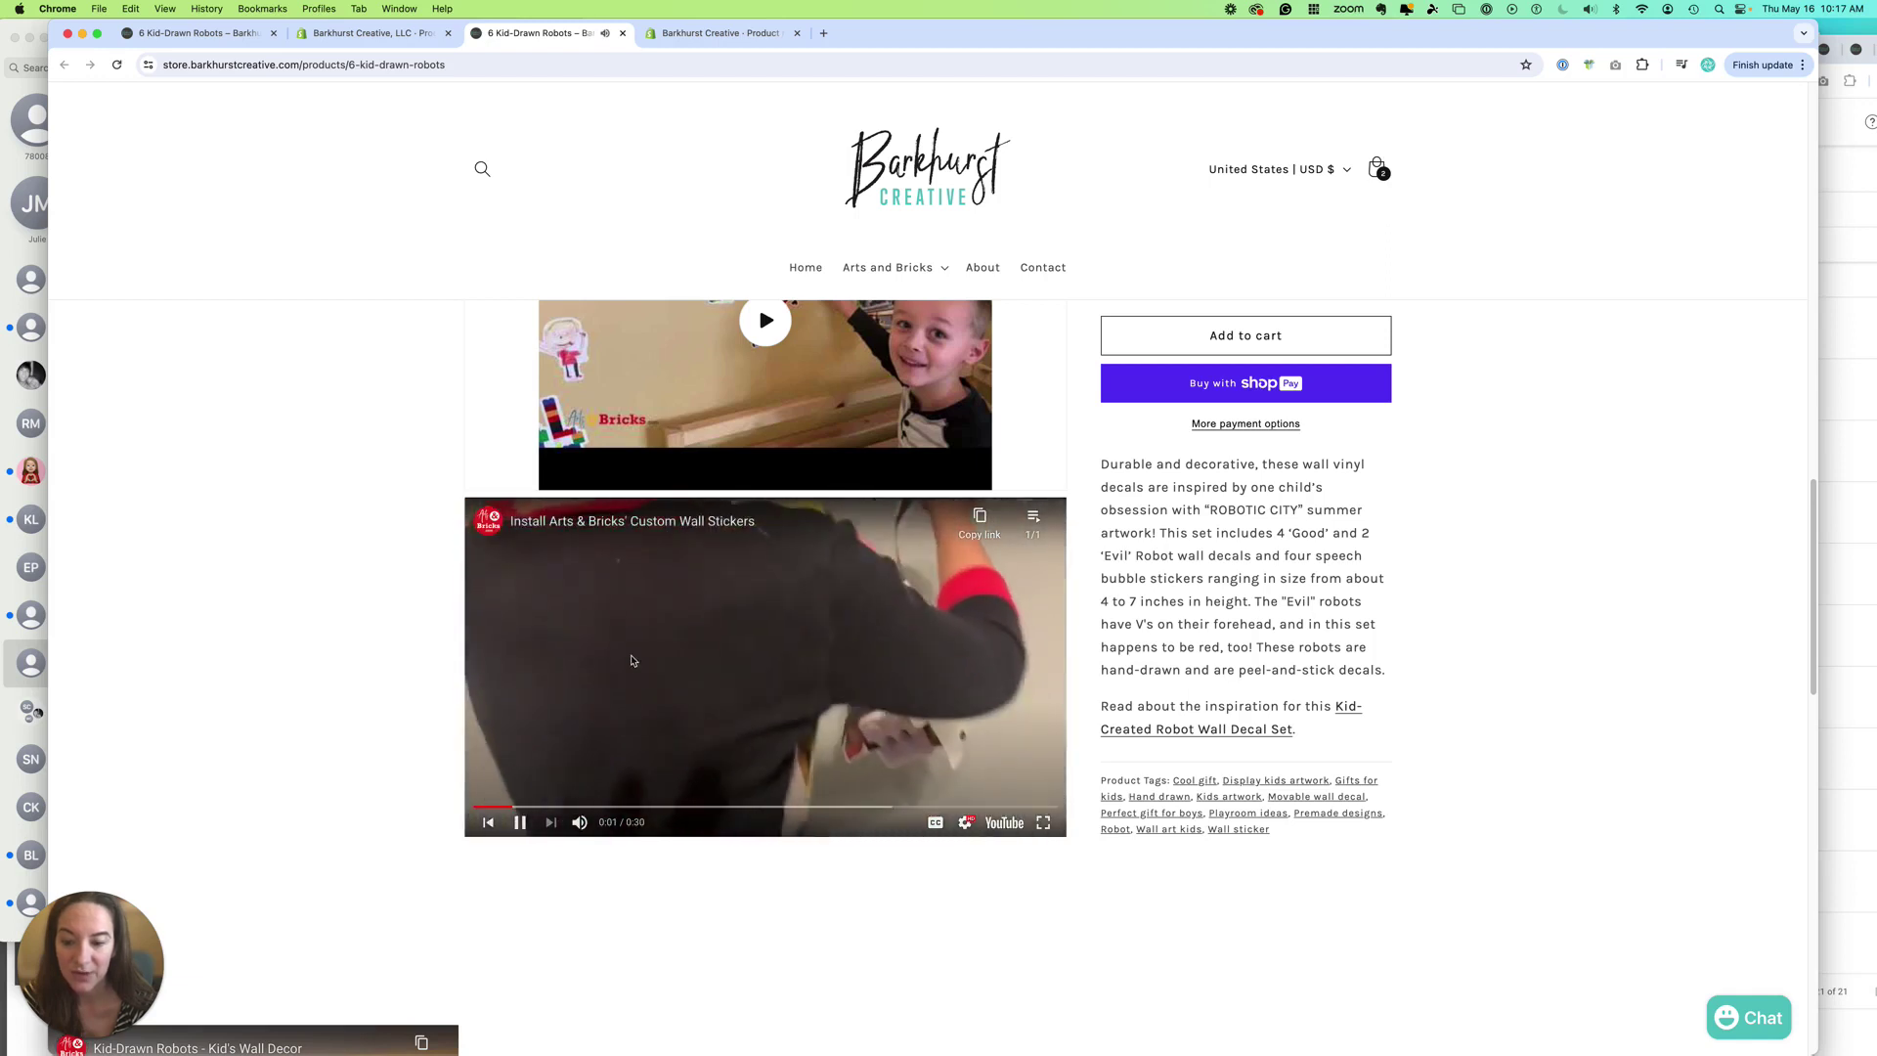
pyautogui.click(519, 822)
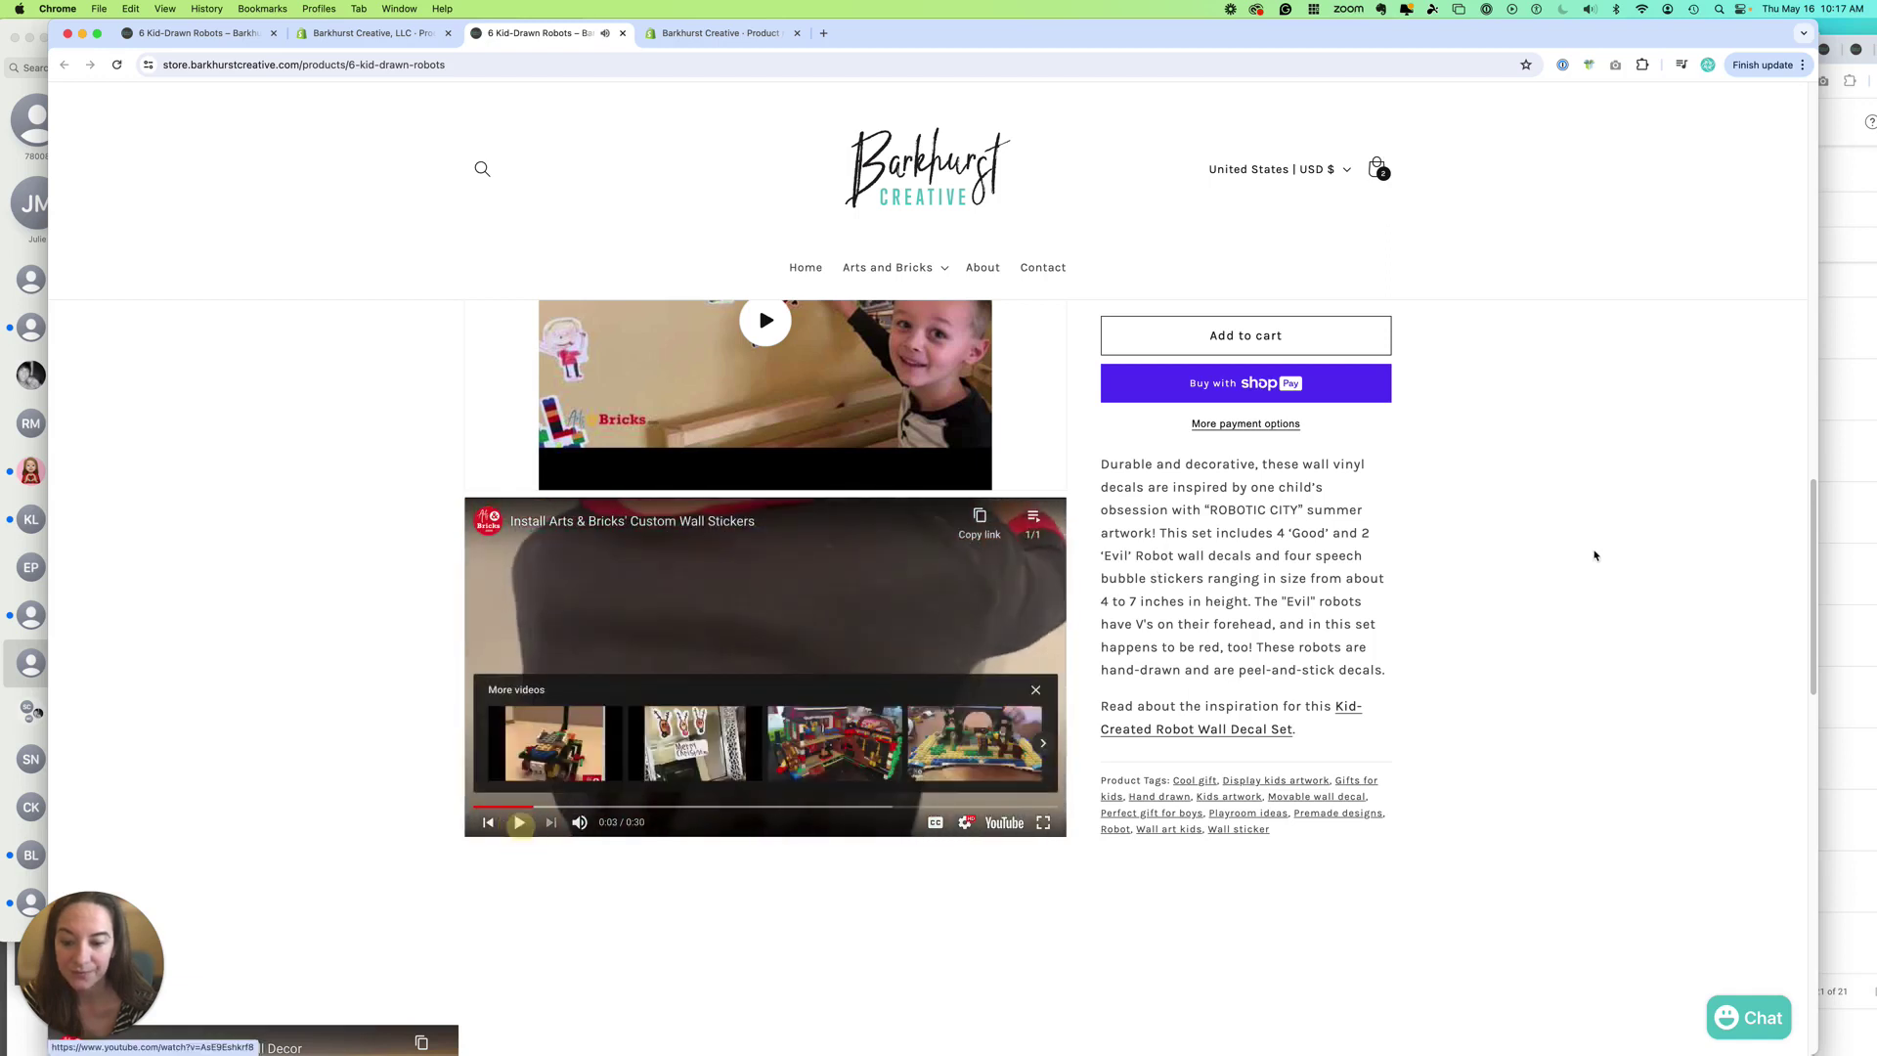
pyautogui.click(1036, 690)
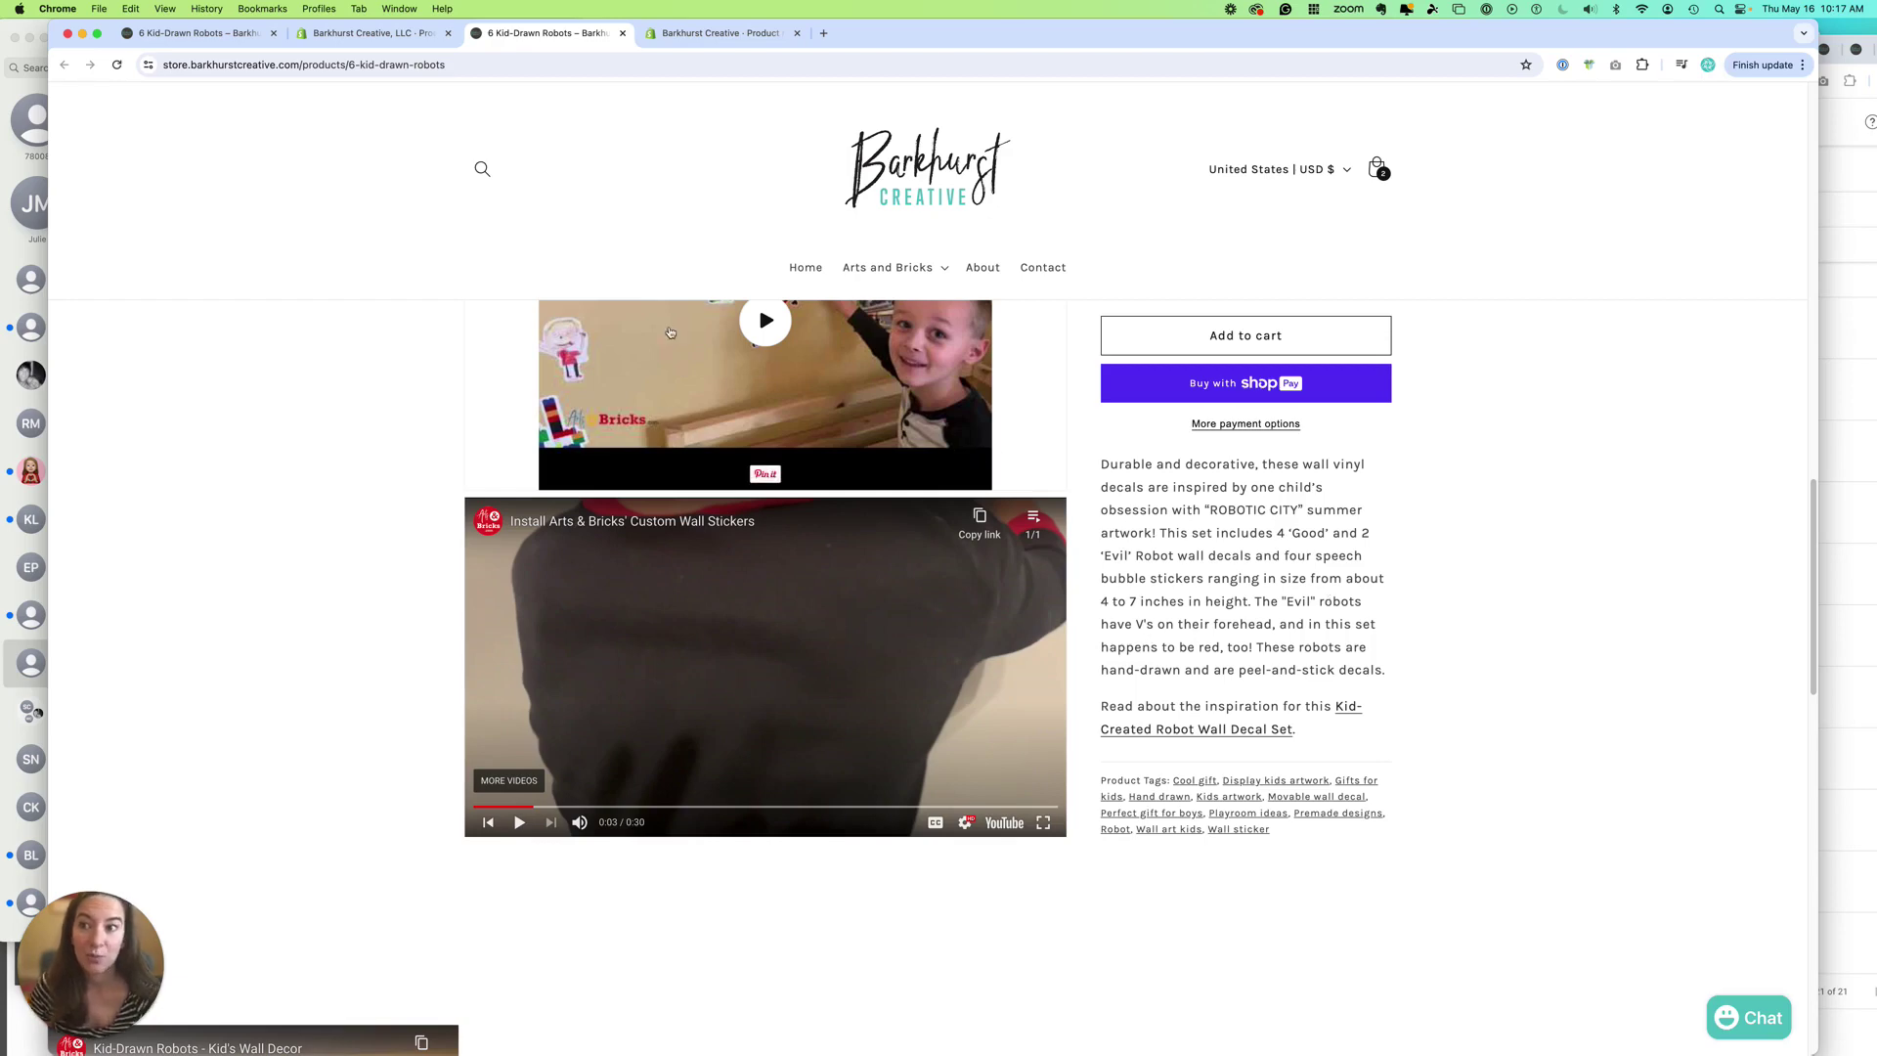
# Remove the newly added wall-stickers video from the product media, then go to Product metafield definitions
pyautogui.click(373, 38)
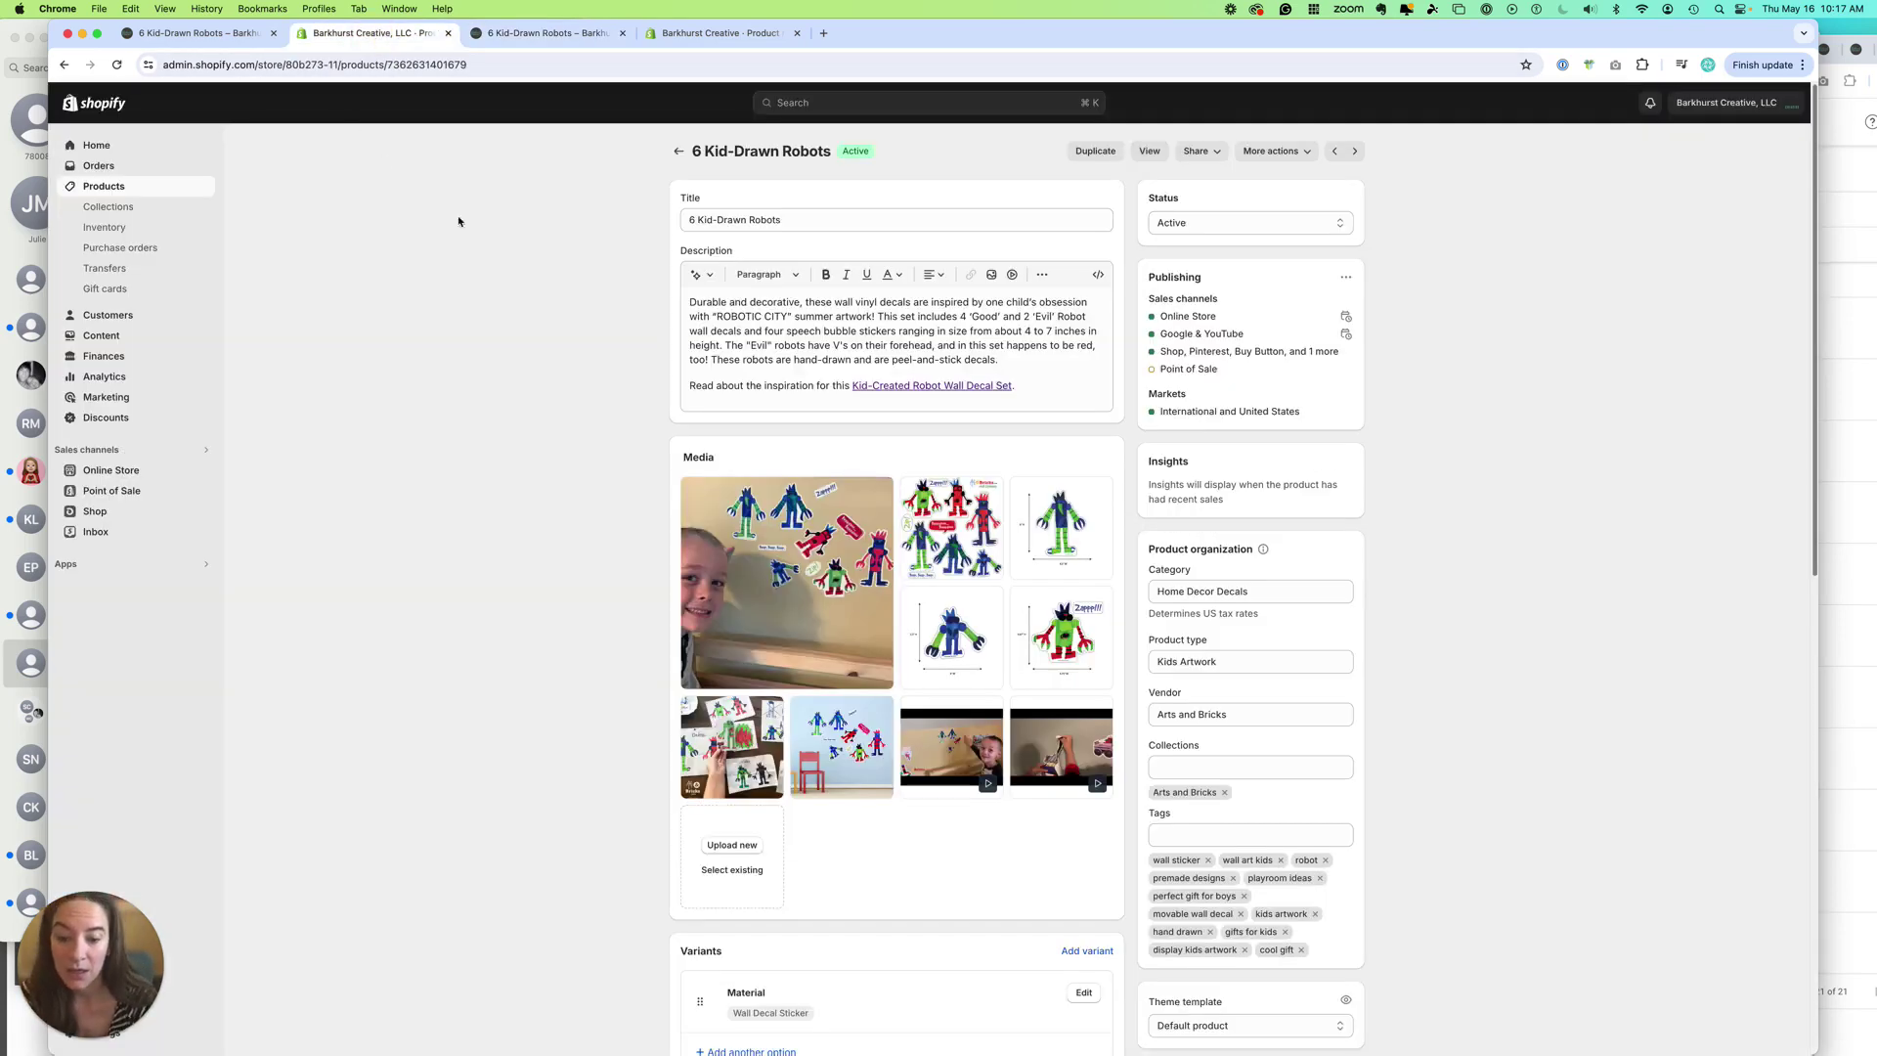
pyautogui.click(1026, 714)
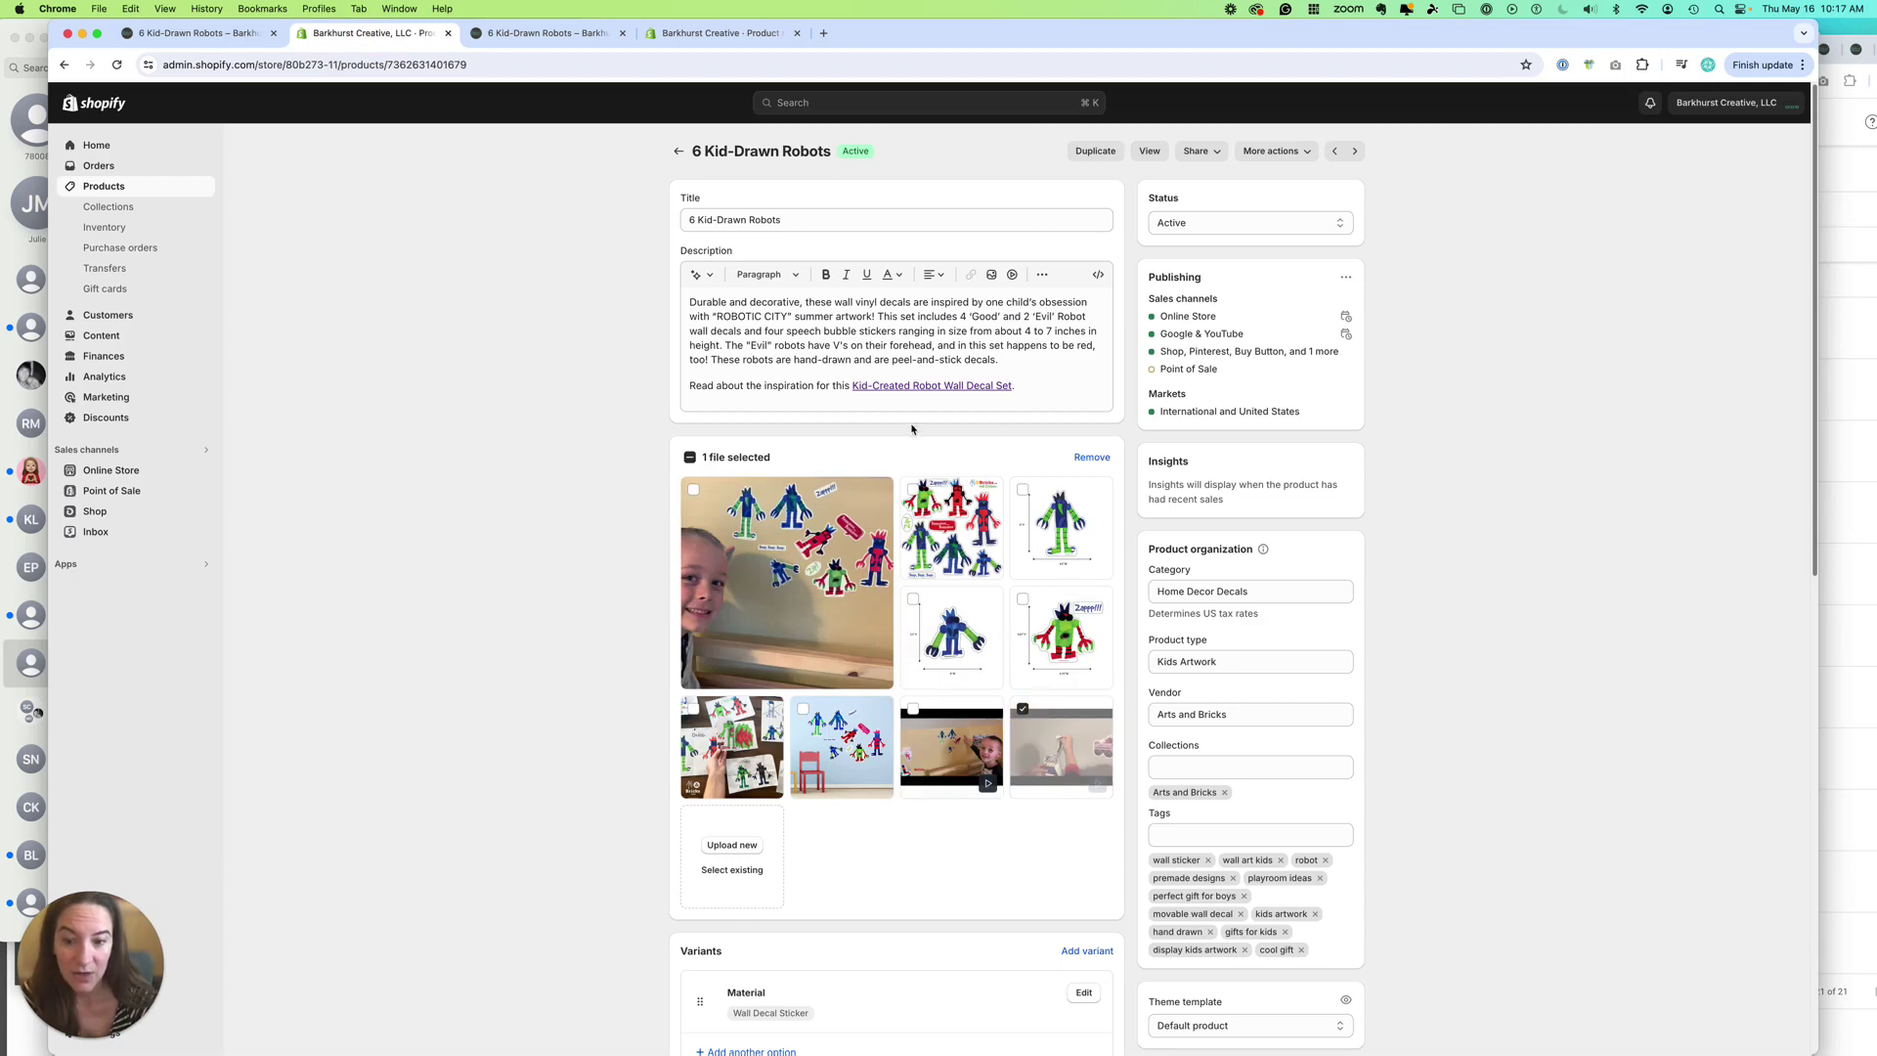
pyautogui.click(1096, 457)
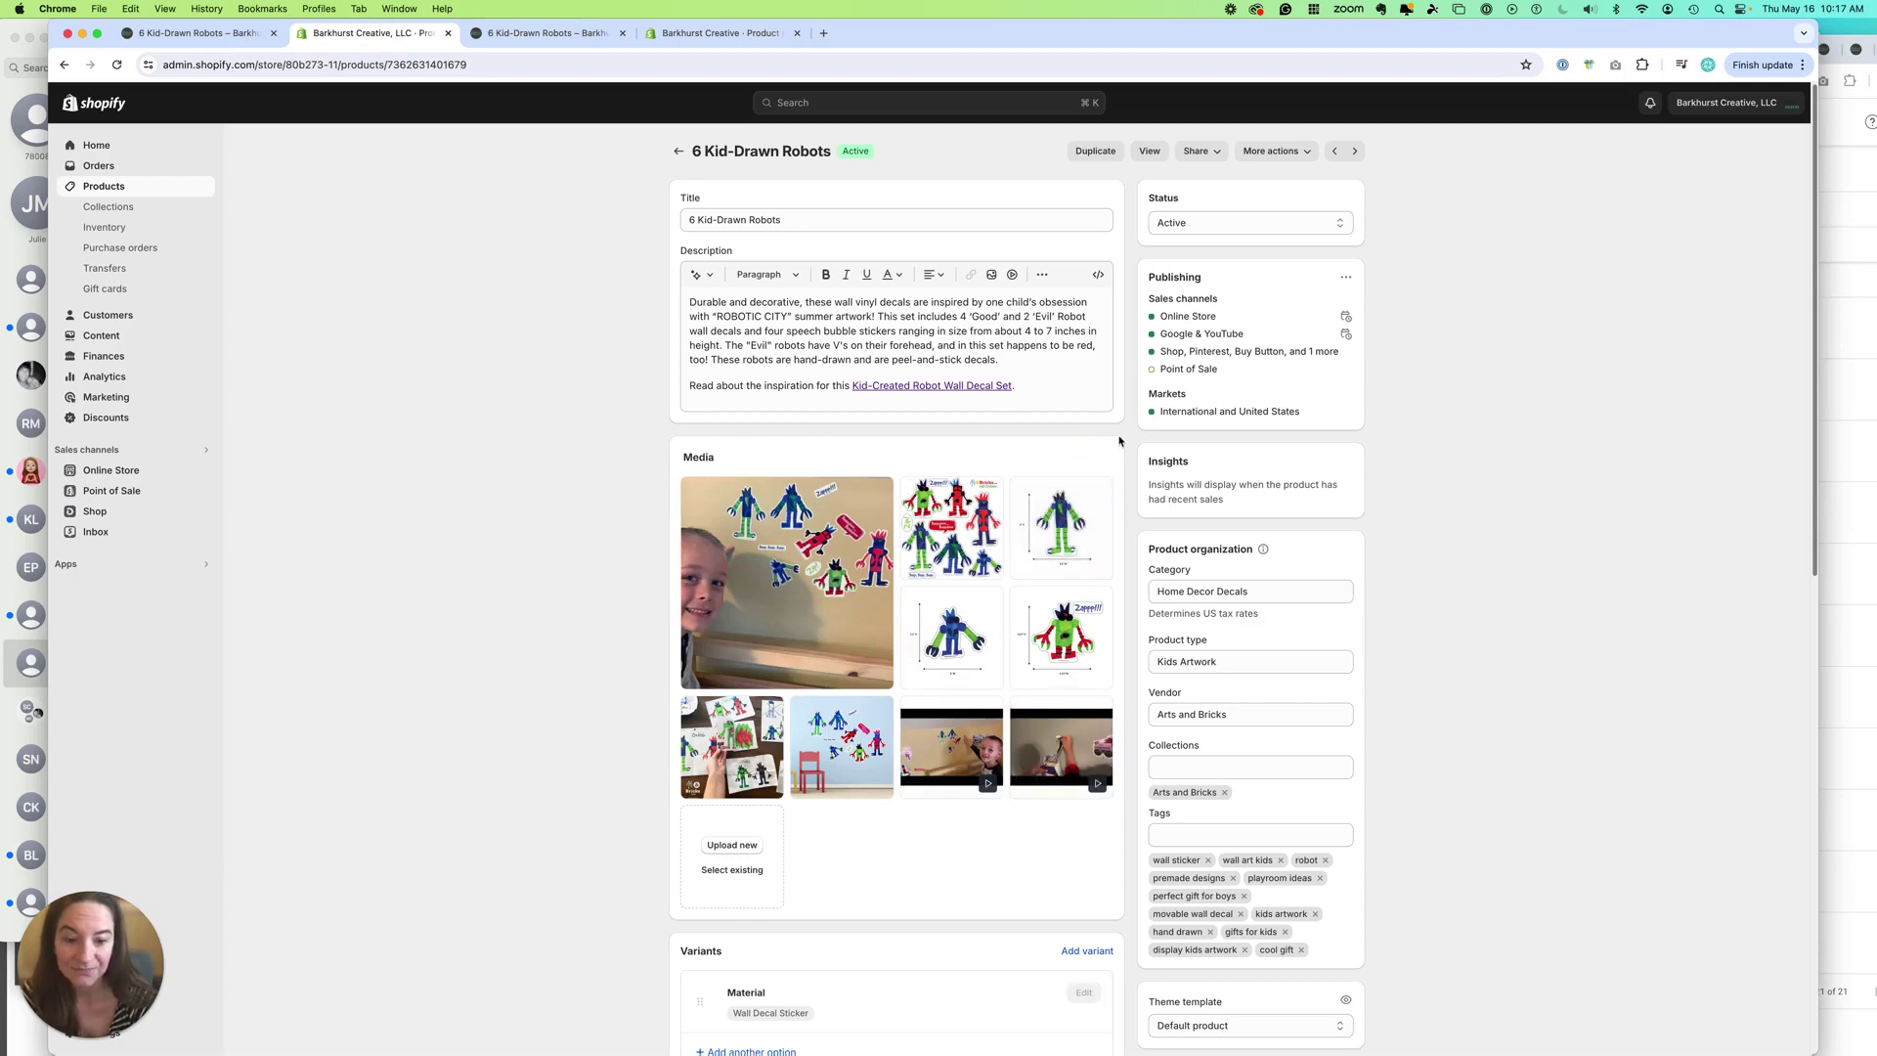
pyautogui.click(719, 33)
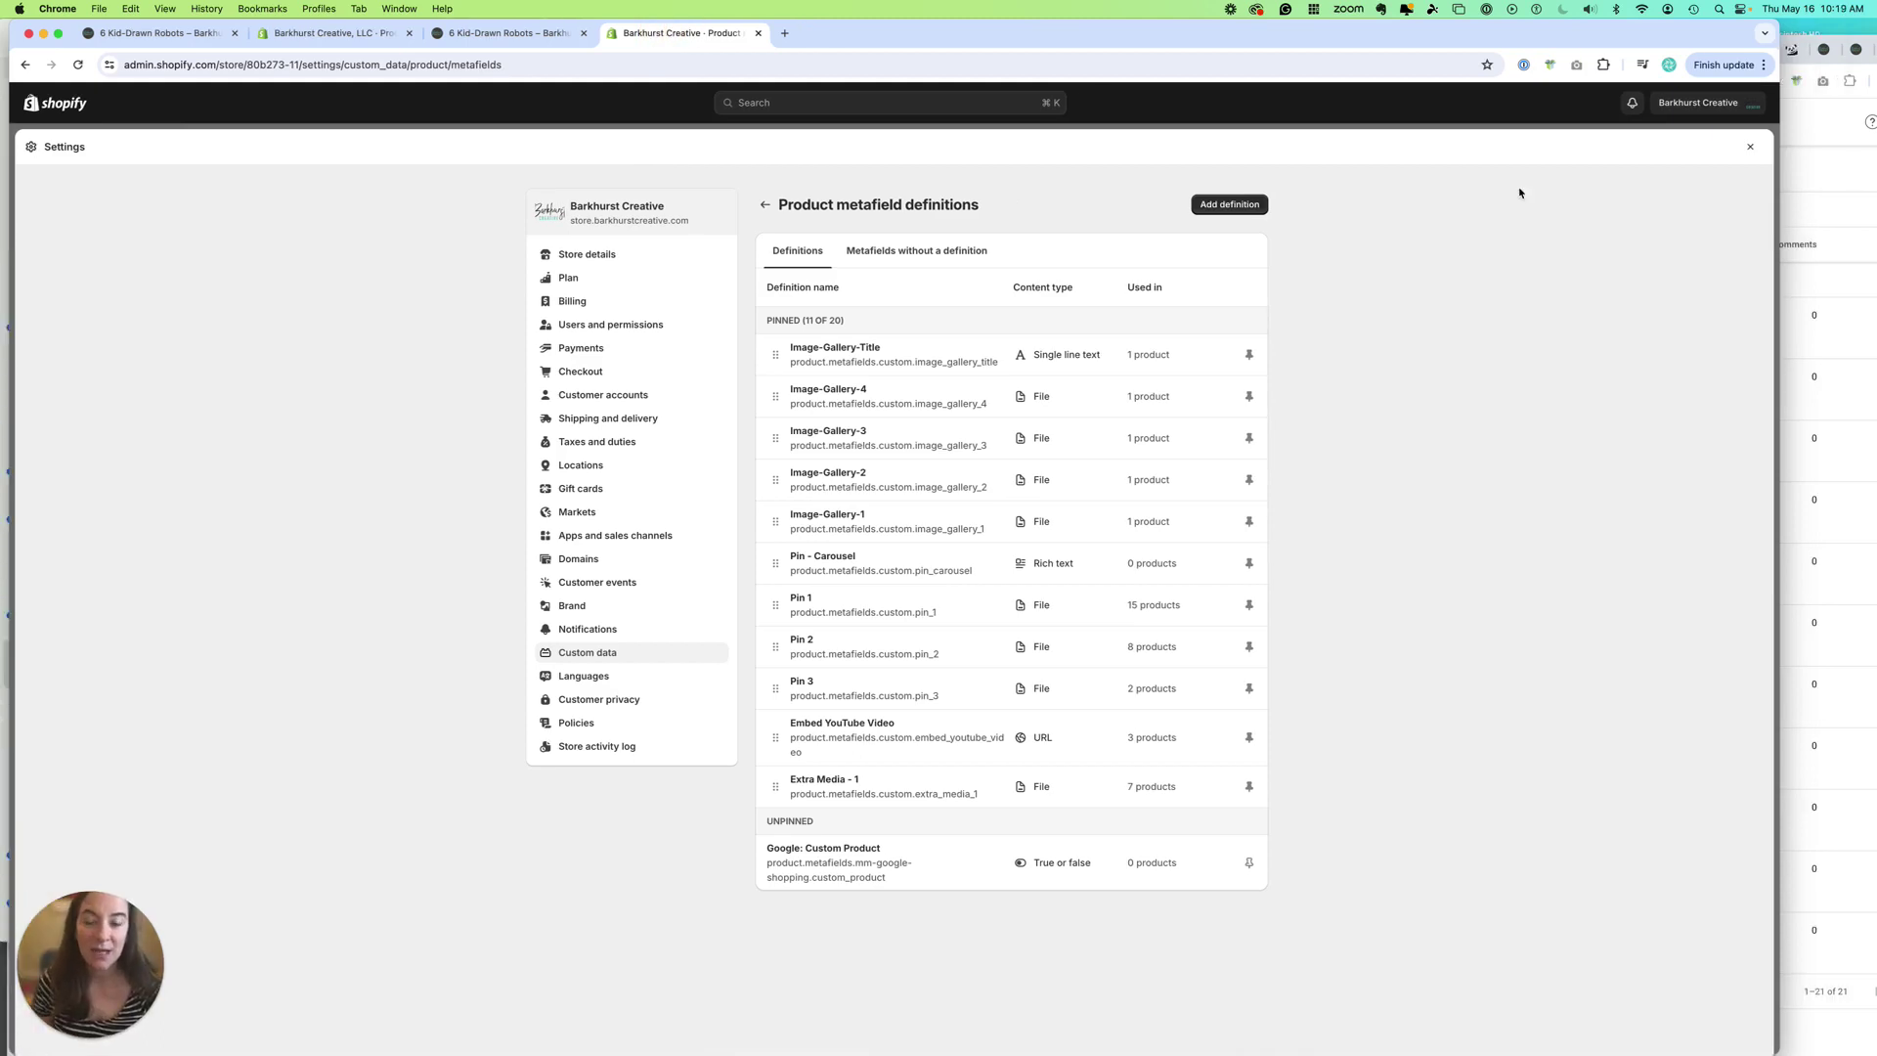
# Review the Embed YouTube Video metafield definition, then return to the live product page
pyautogui.click(821, 724)
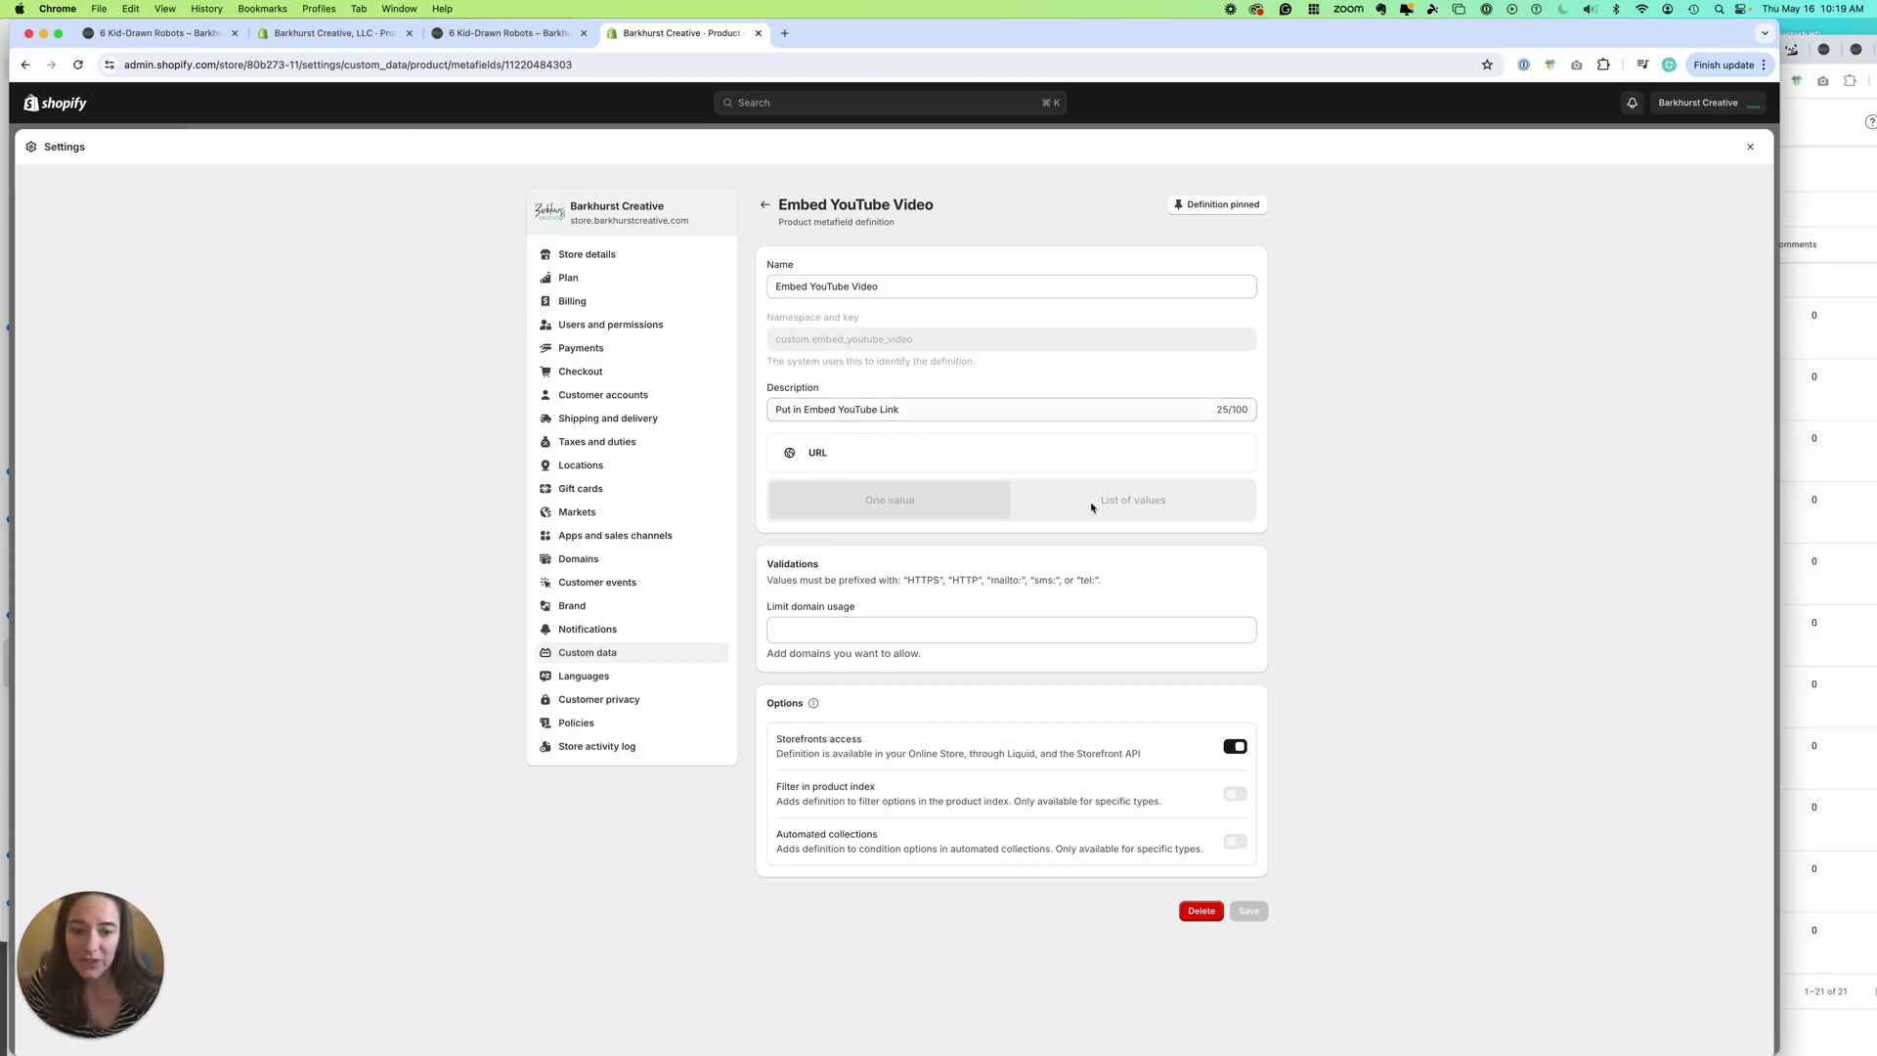
pyautogui.click(765, 205)
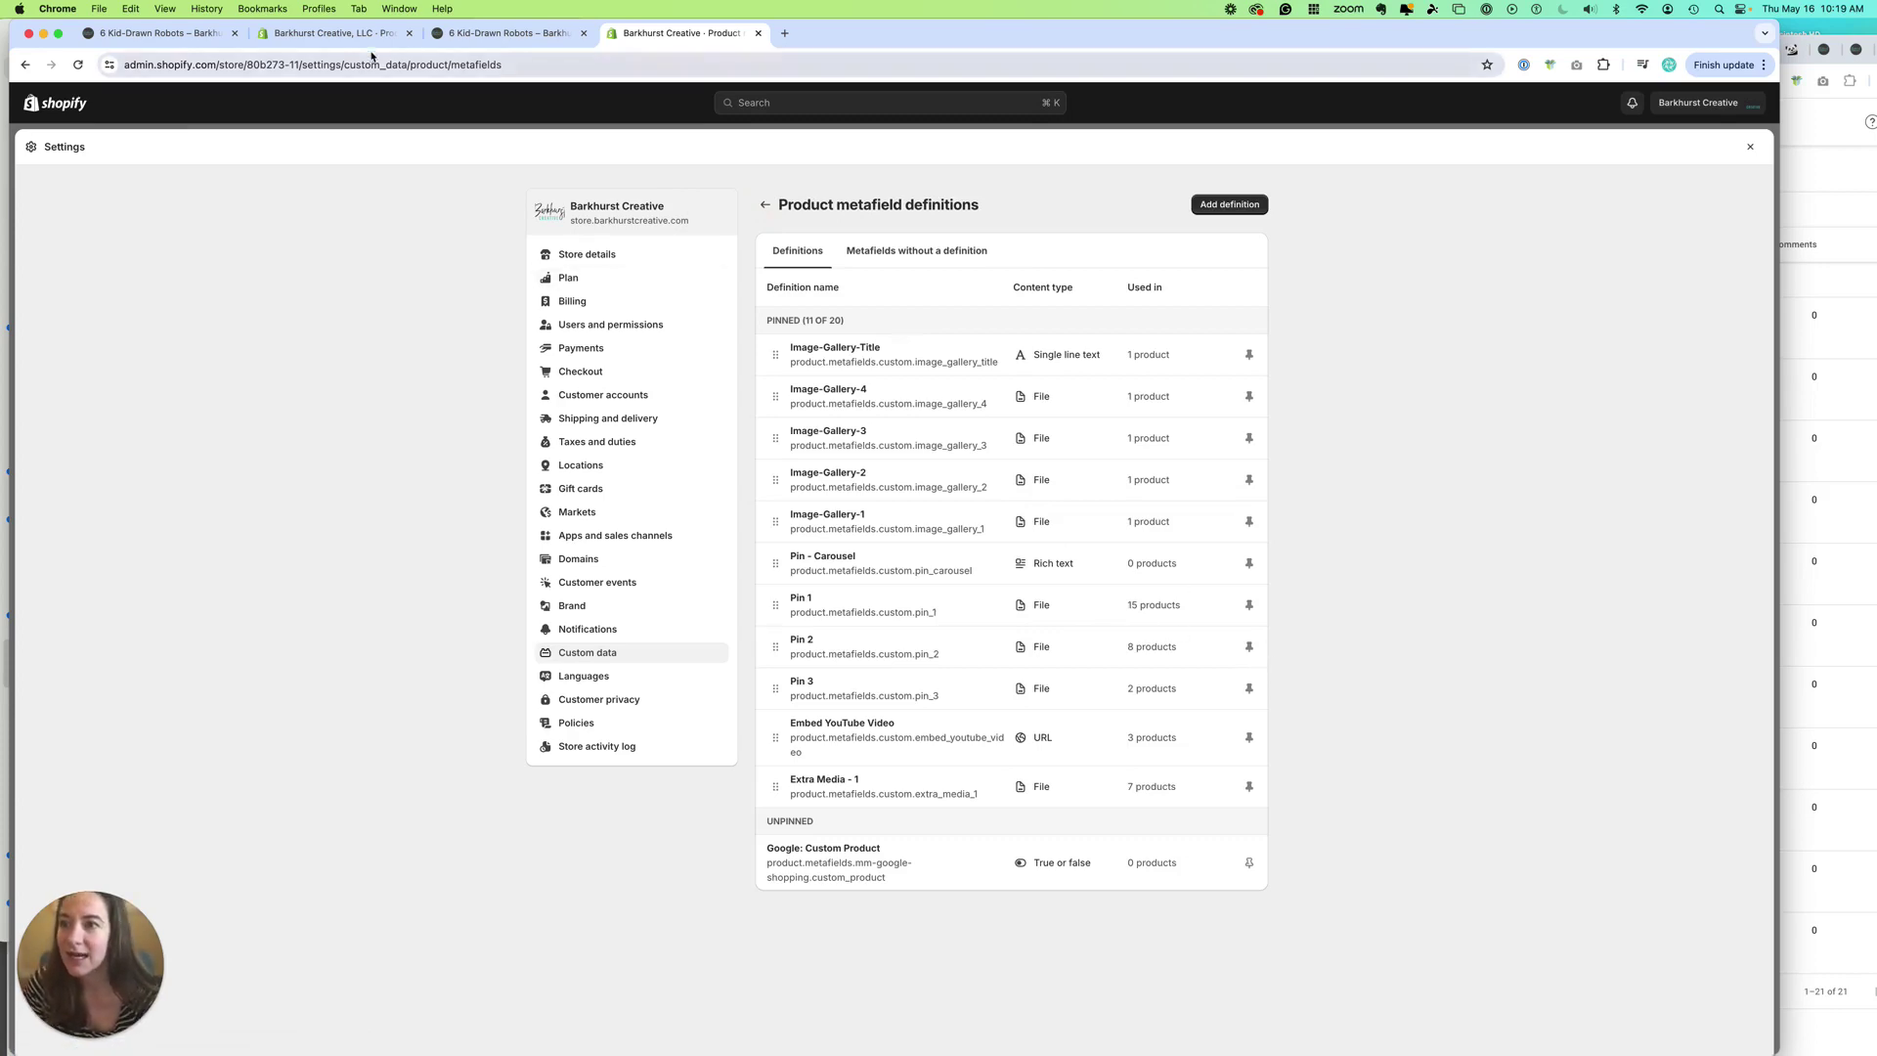
pyautogui.click(474, 33)
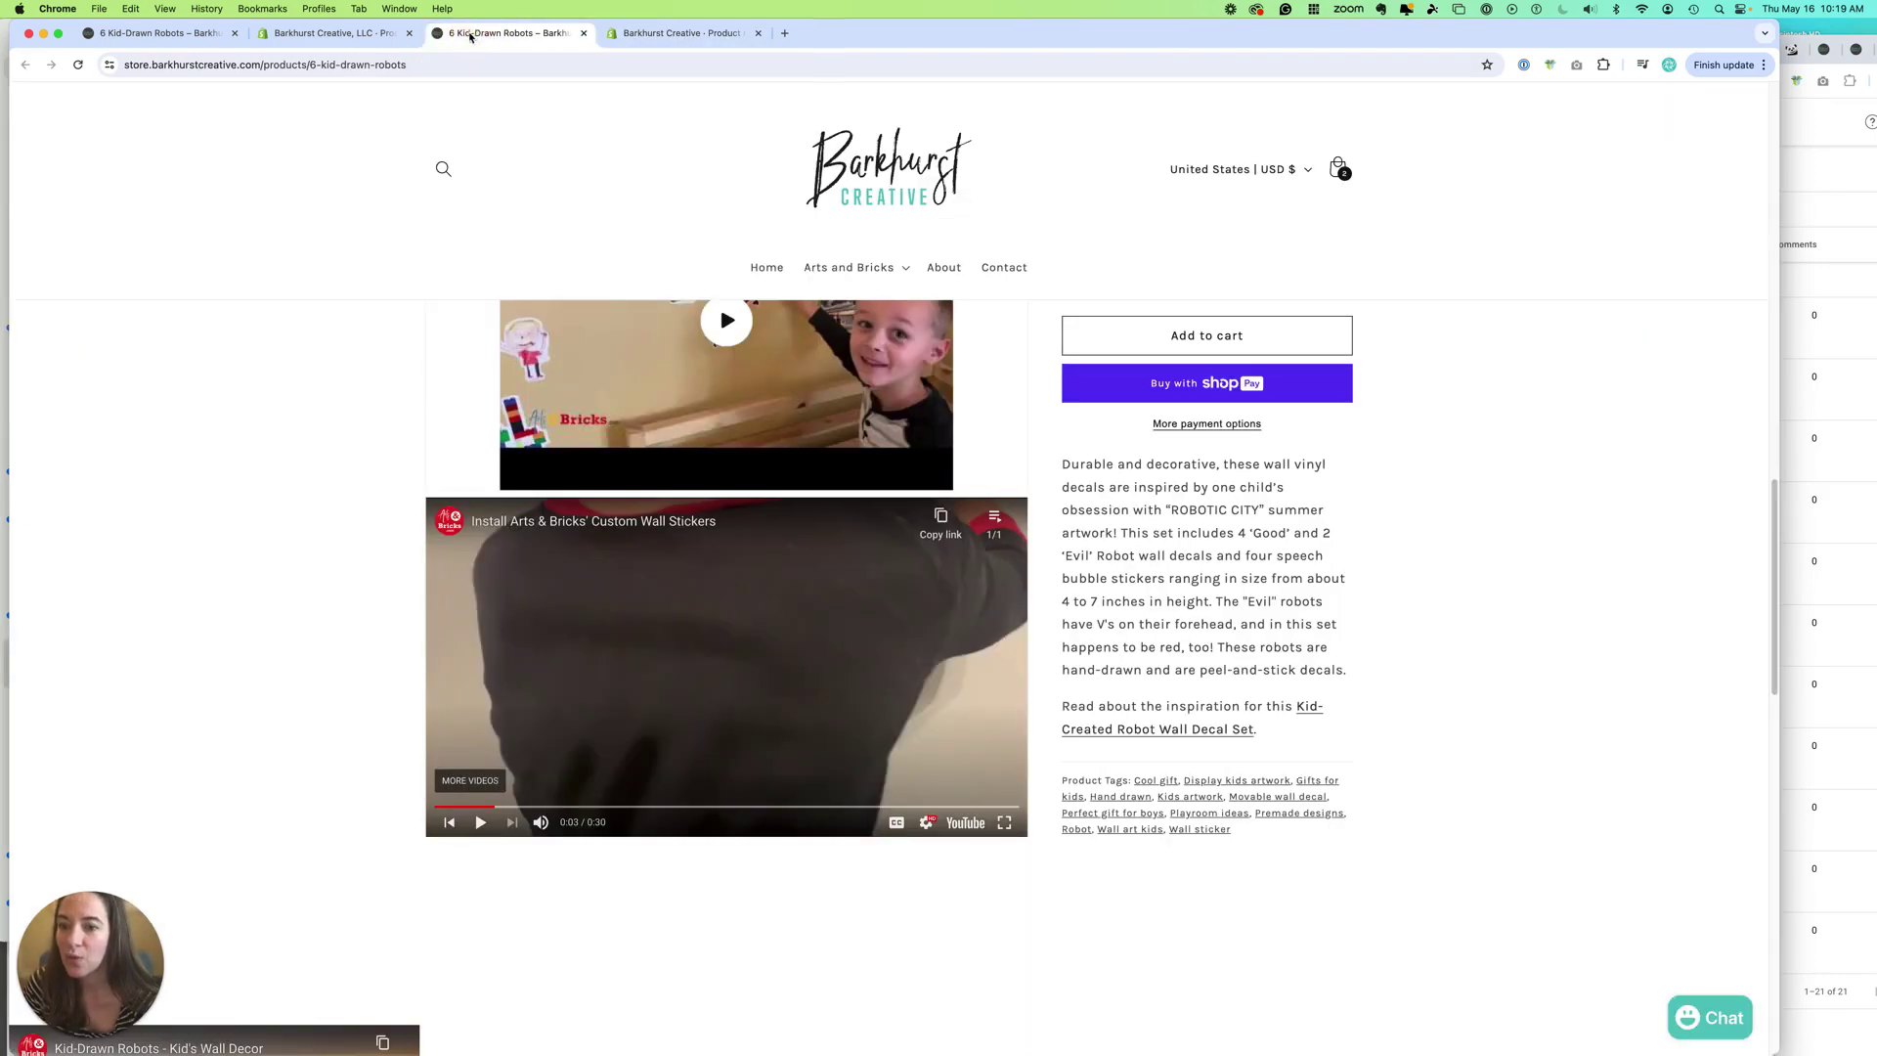
# Open the product's Embed YouTube Video metafield to inspect its youtube.com/embed link
pyautogui.click(325, 34)
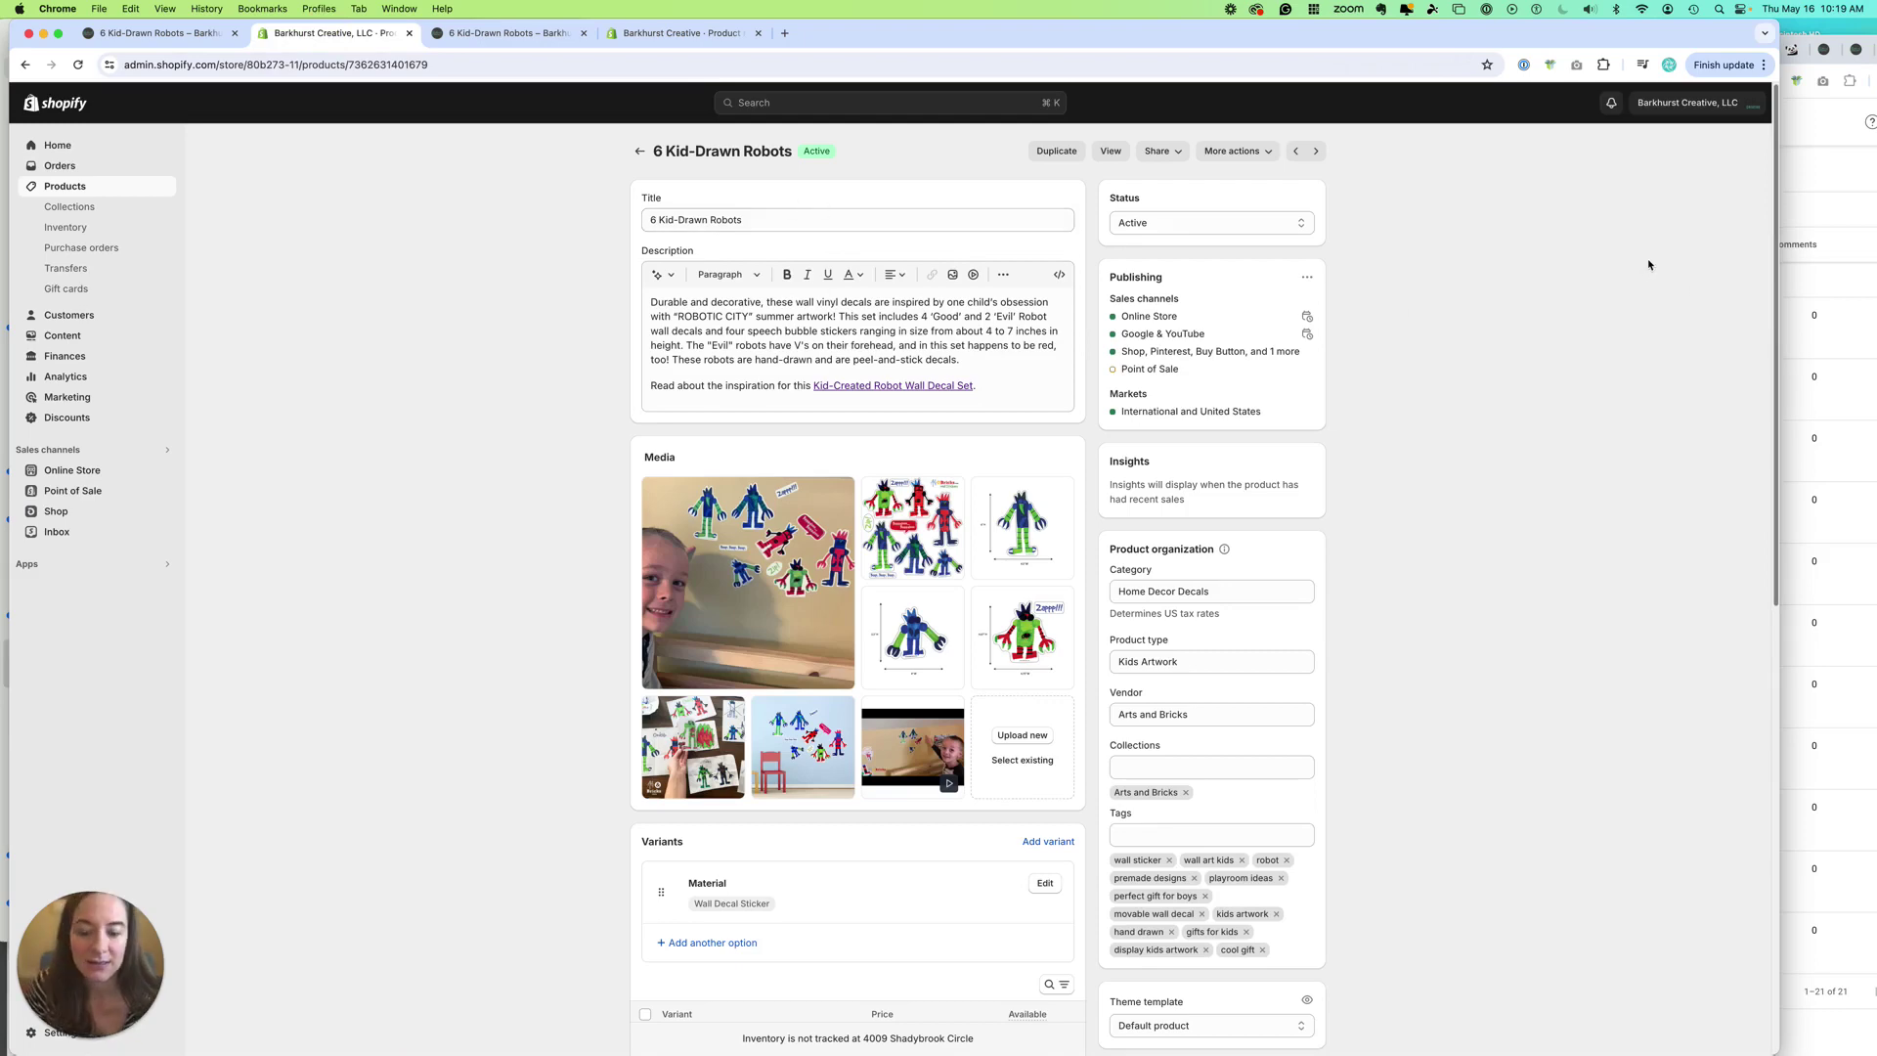
pyautogui.scroll(-5, 1769, 275)
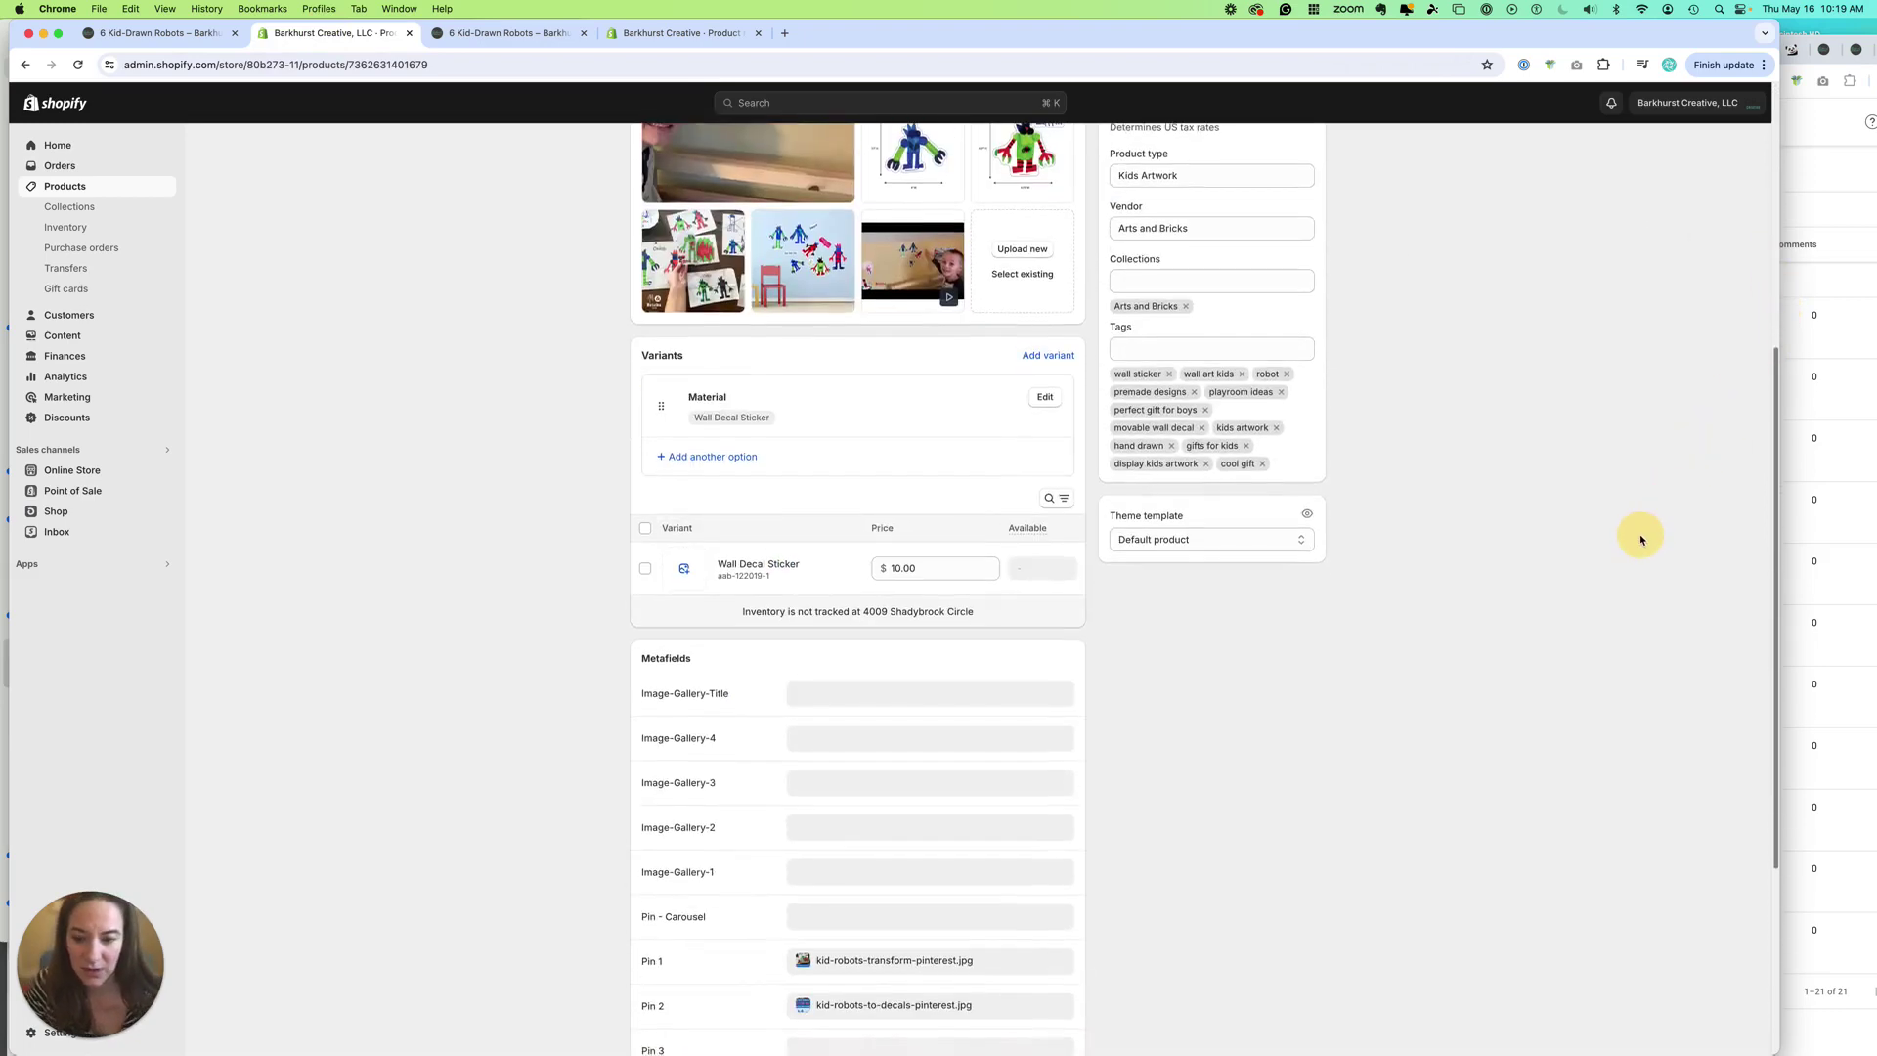
pyautogui.scroll(2, 1647, 506)
pyautogui.scroll(-6, 1634, 419)
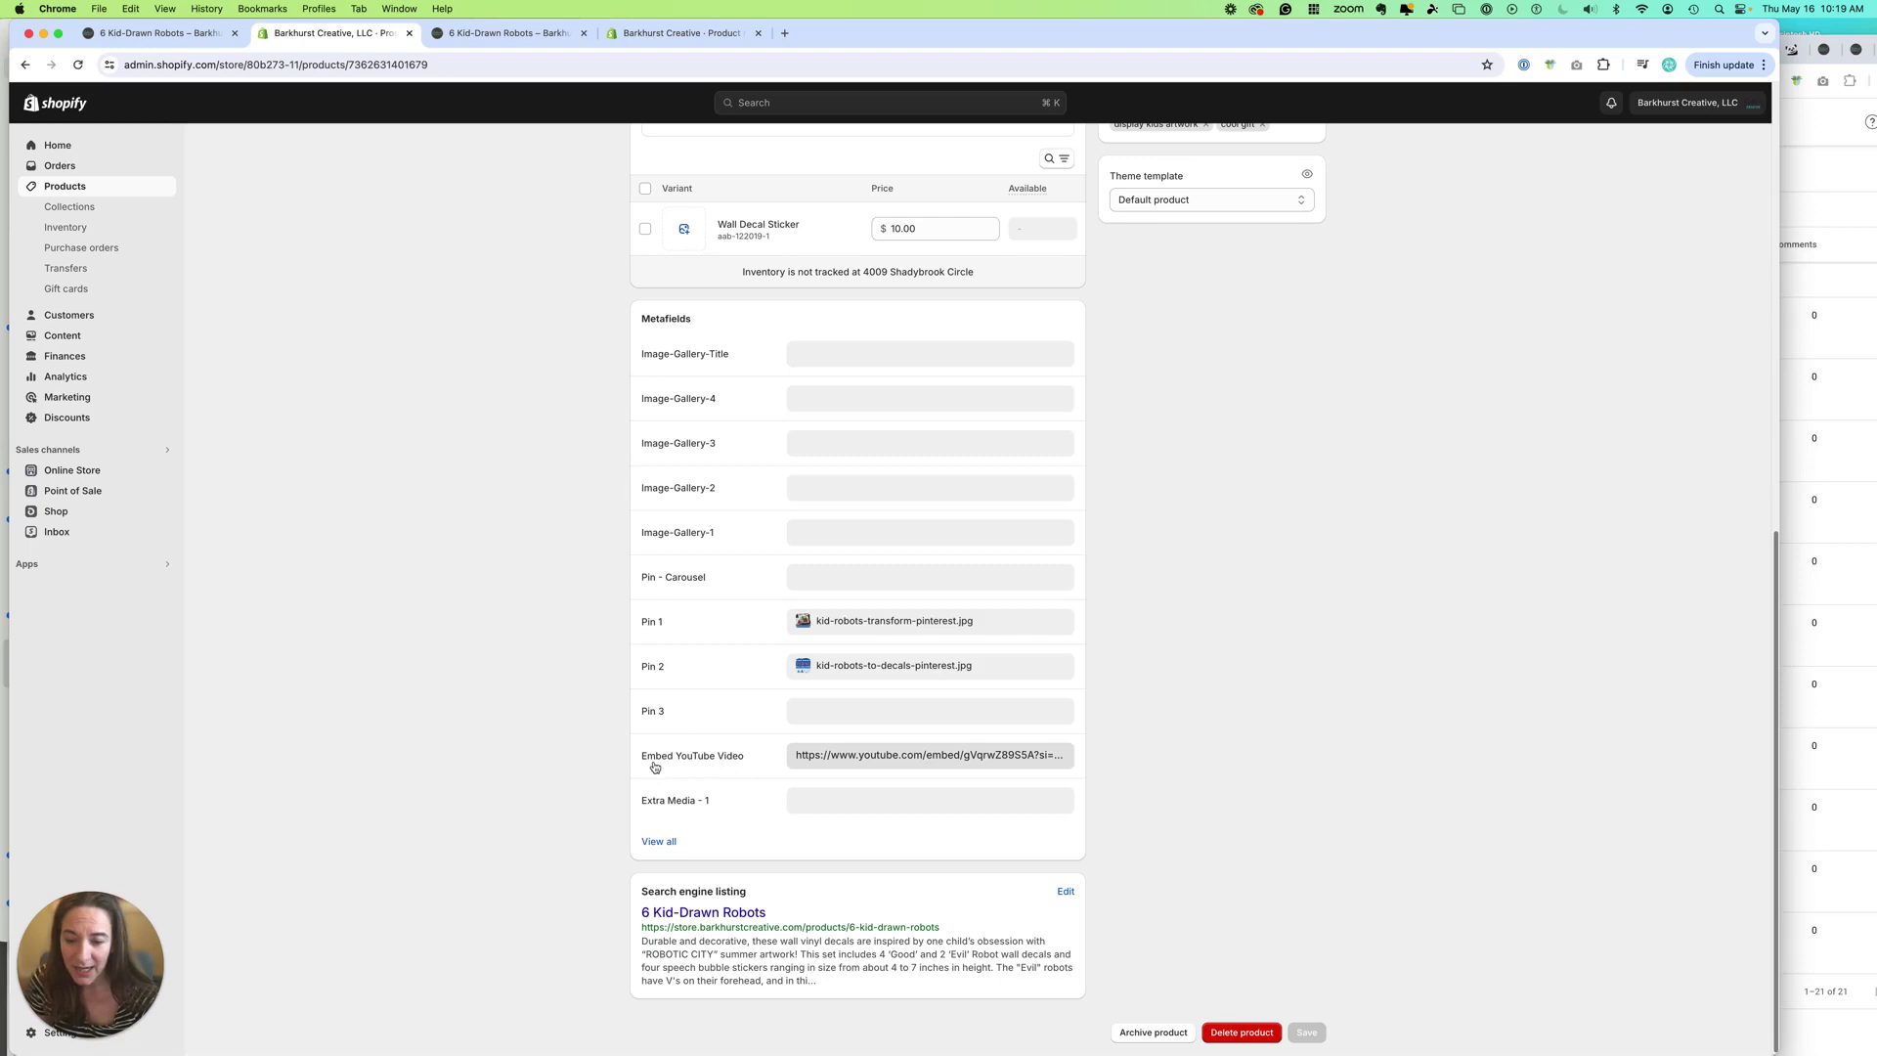
pyautogui.click(857, 766)
pyautogui.moveTo(827, 755); pyautogui.dragTo(758, 756)
pyautogui.click(834, 757)
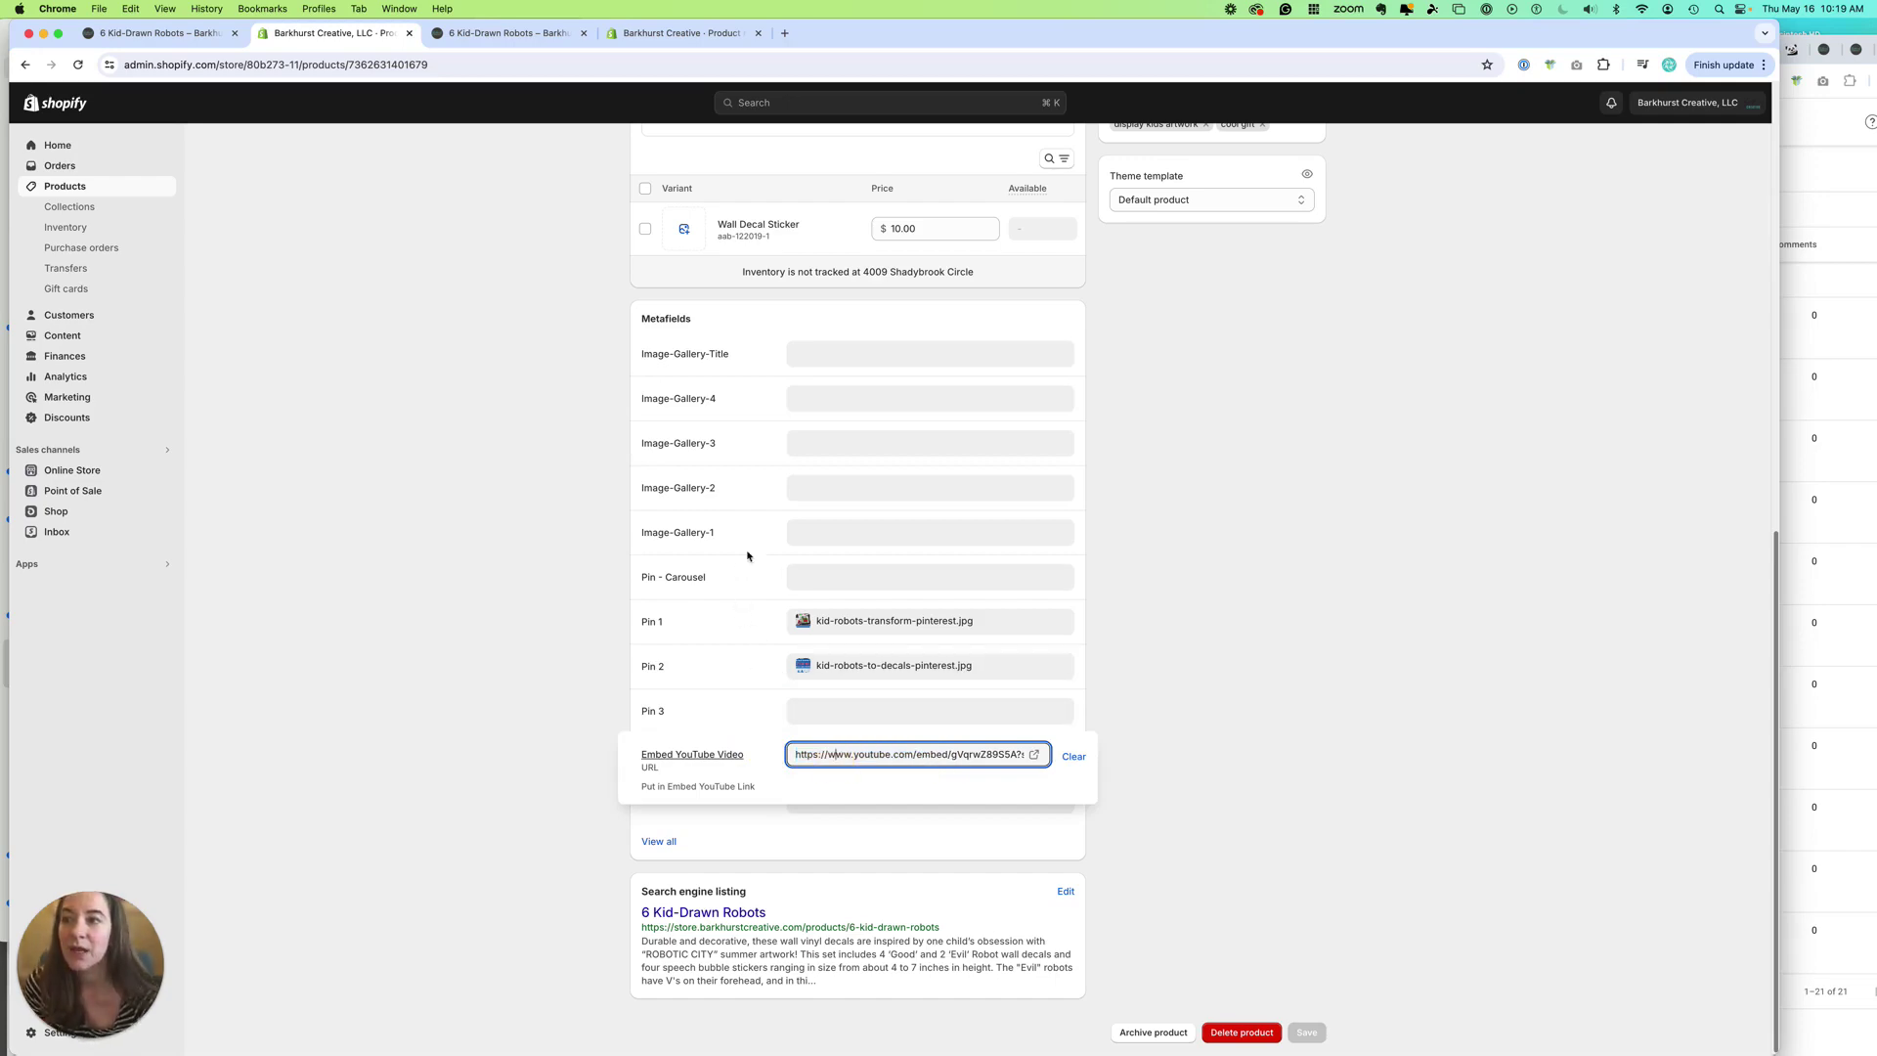
pyautogui.moveTo(875, 39); pyautogui.dragTo(837, 157)
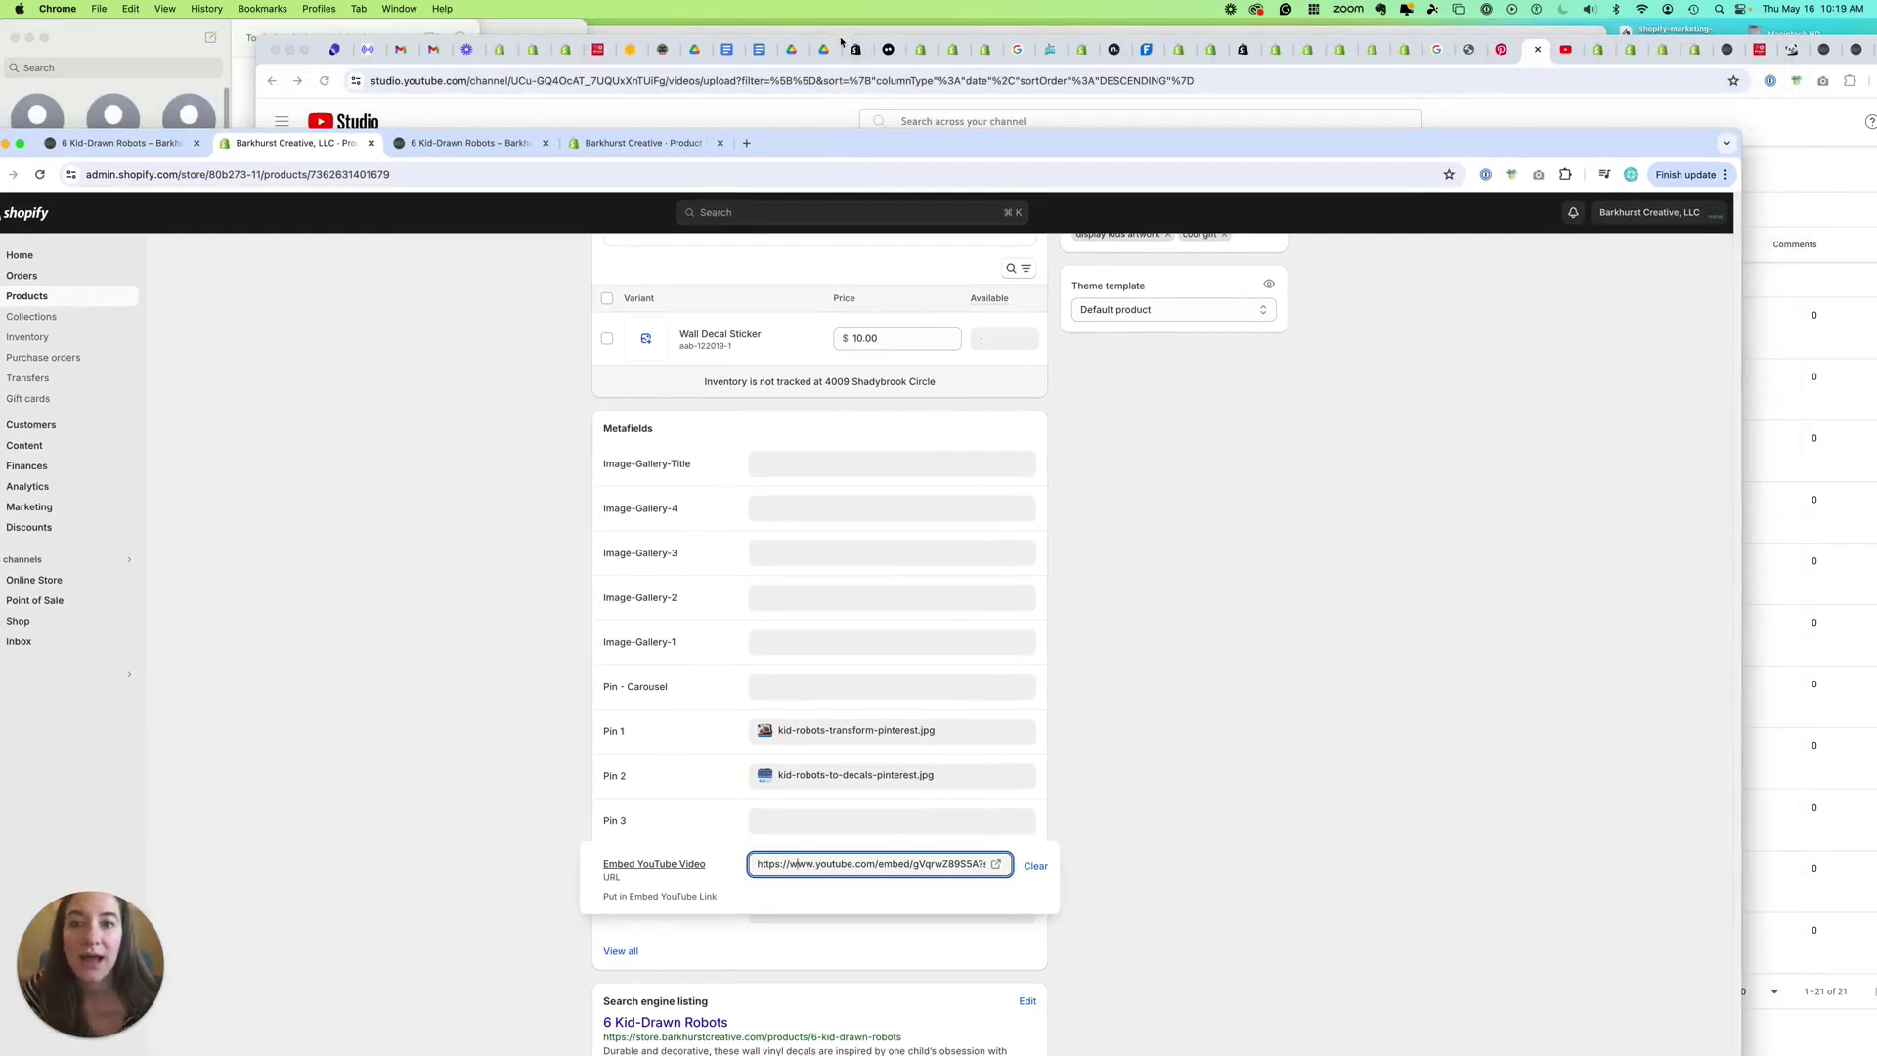
# Copy the 'Kid-Drawn Robots - Kid's Wall Decor' video's shareable link and open its YouTube watch page
pyautogui.moveTo(841, 42); pyautogui.dragTo(753, 26)
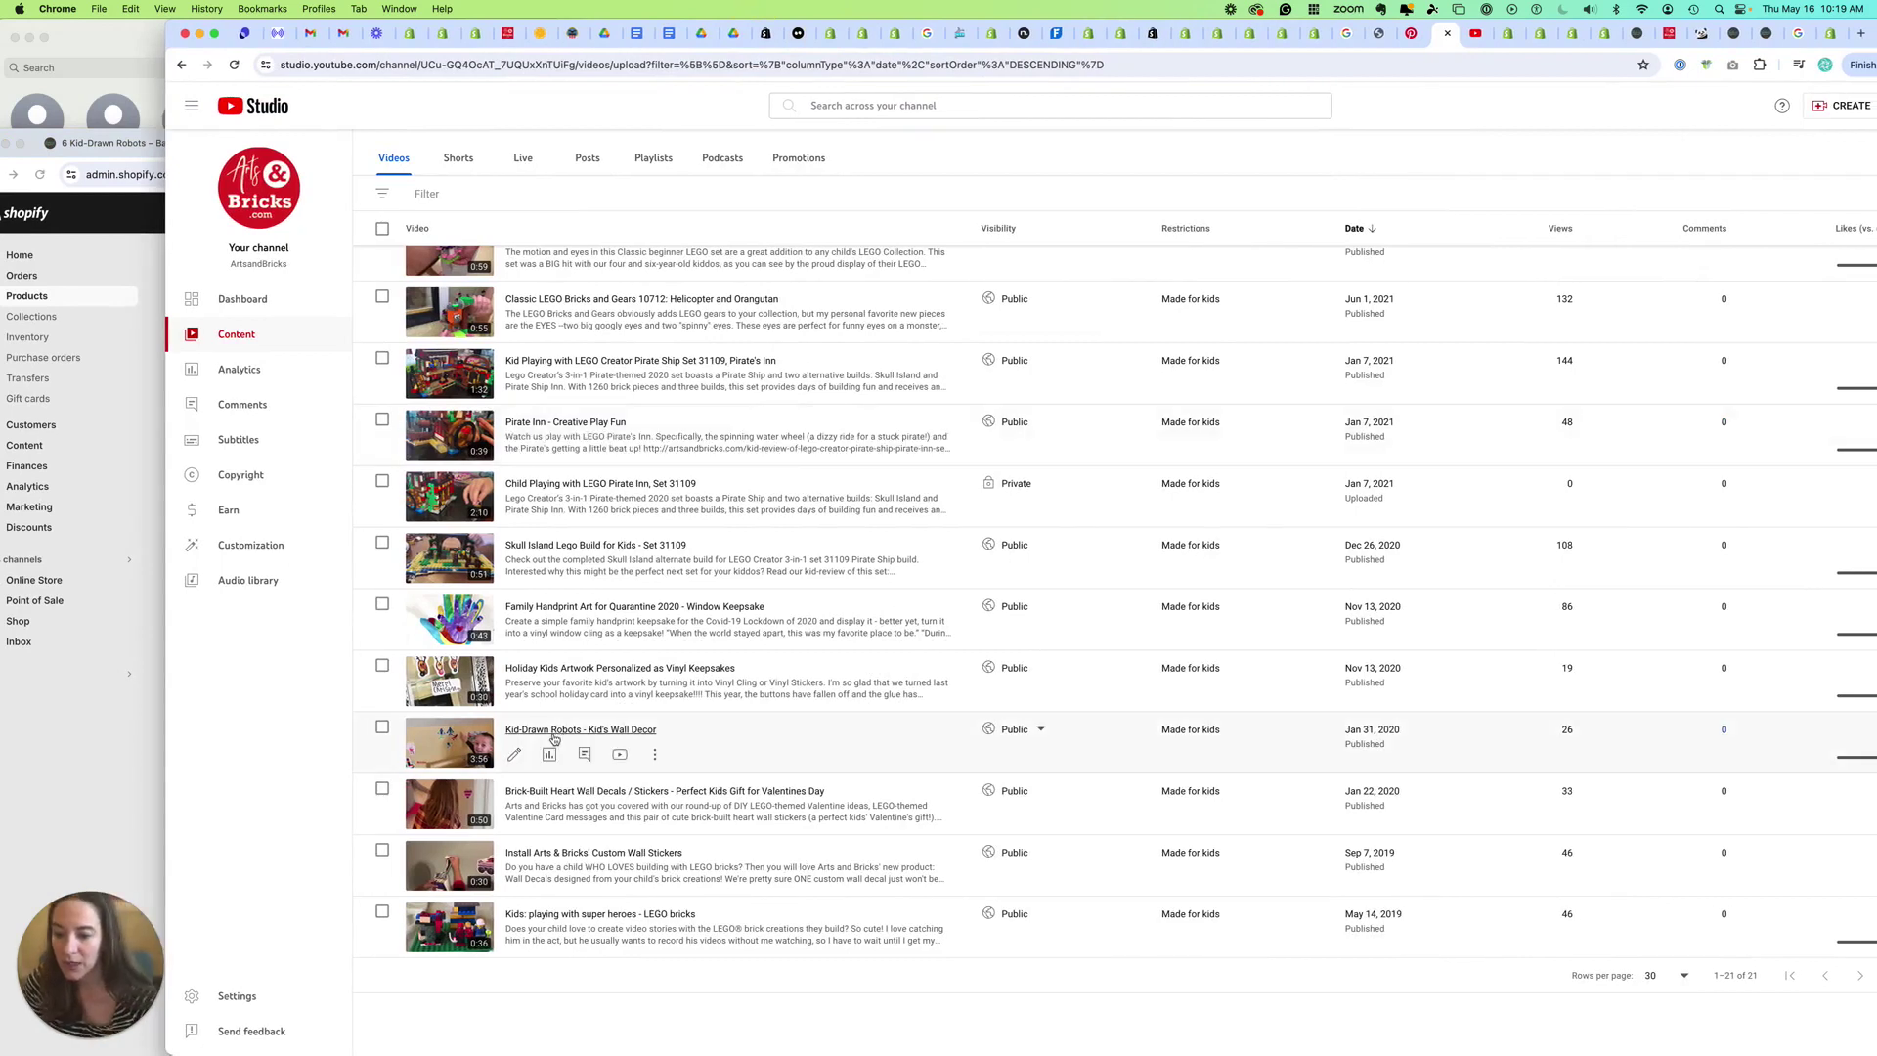
pyautogui.click(655, 754)
pyautogui.click(602, 780)
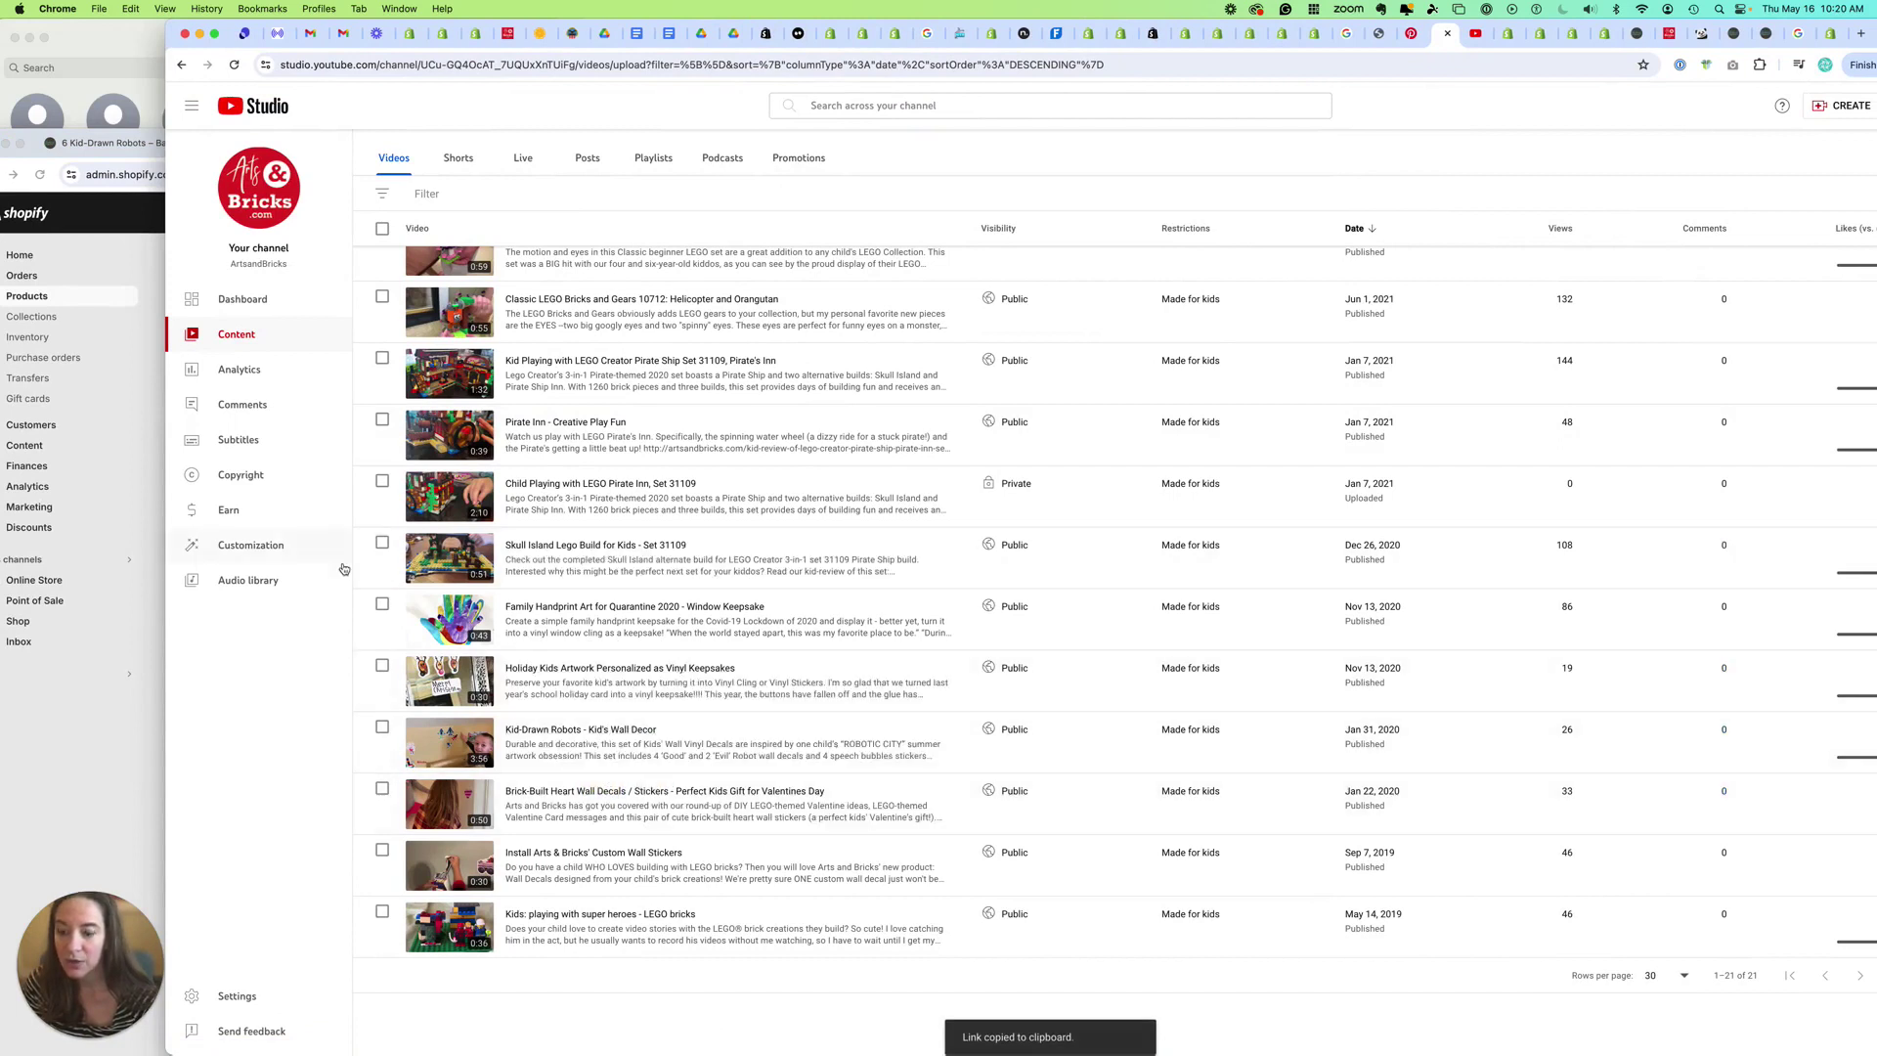
pyautogui.click(545, 735)
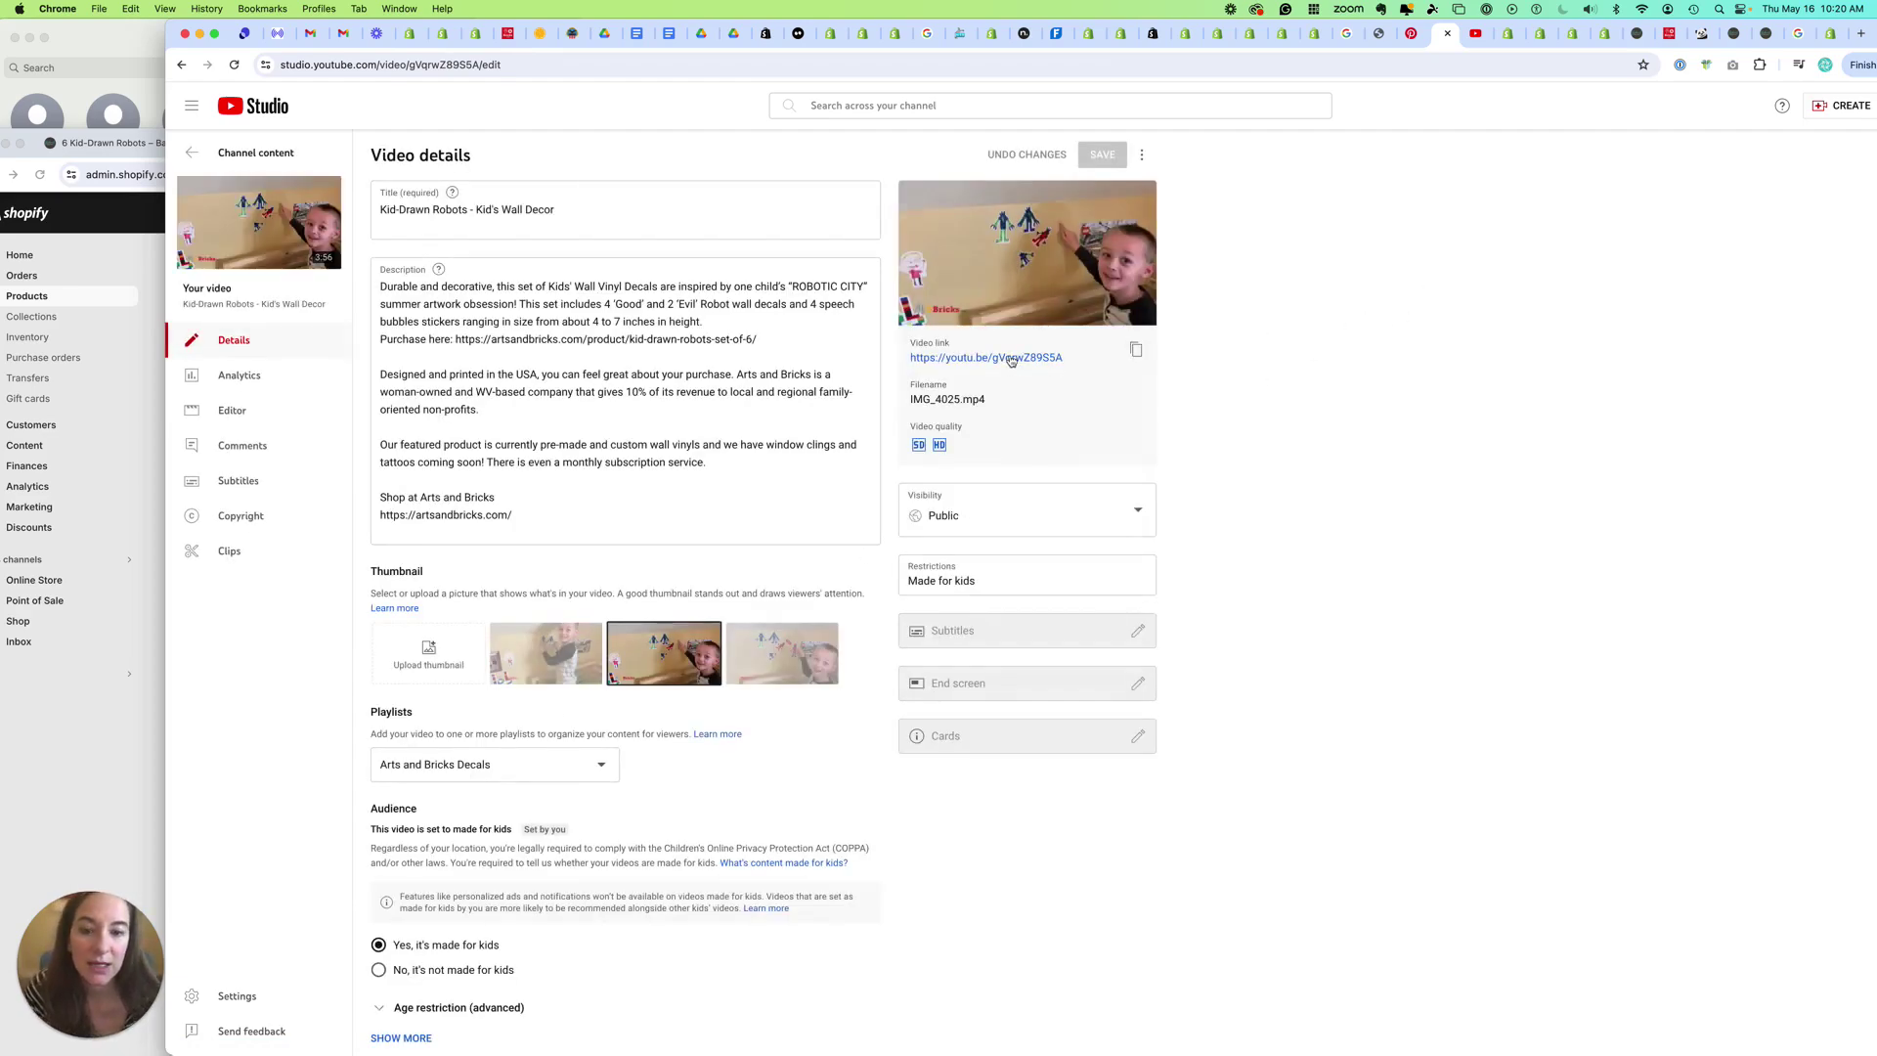
pyautogui.click(1008, 359)
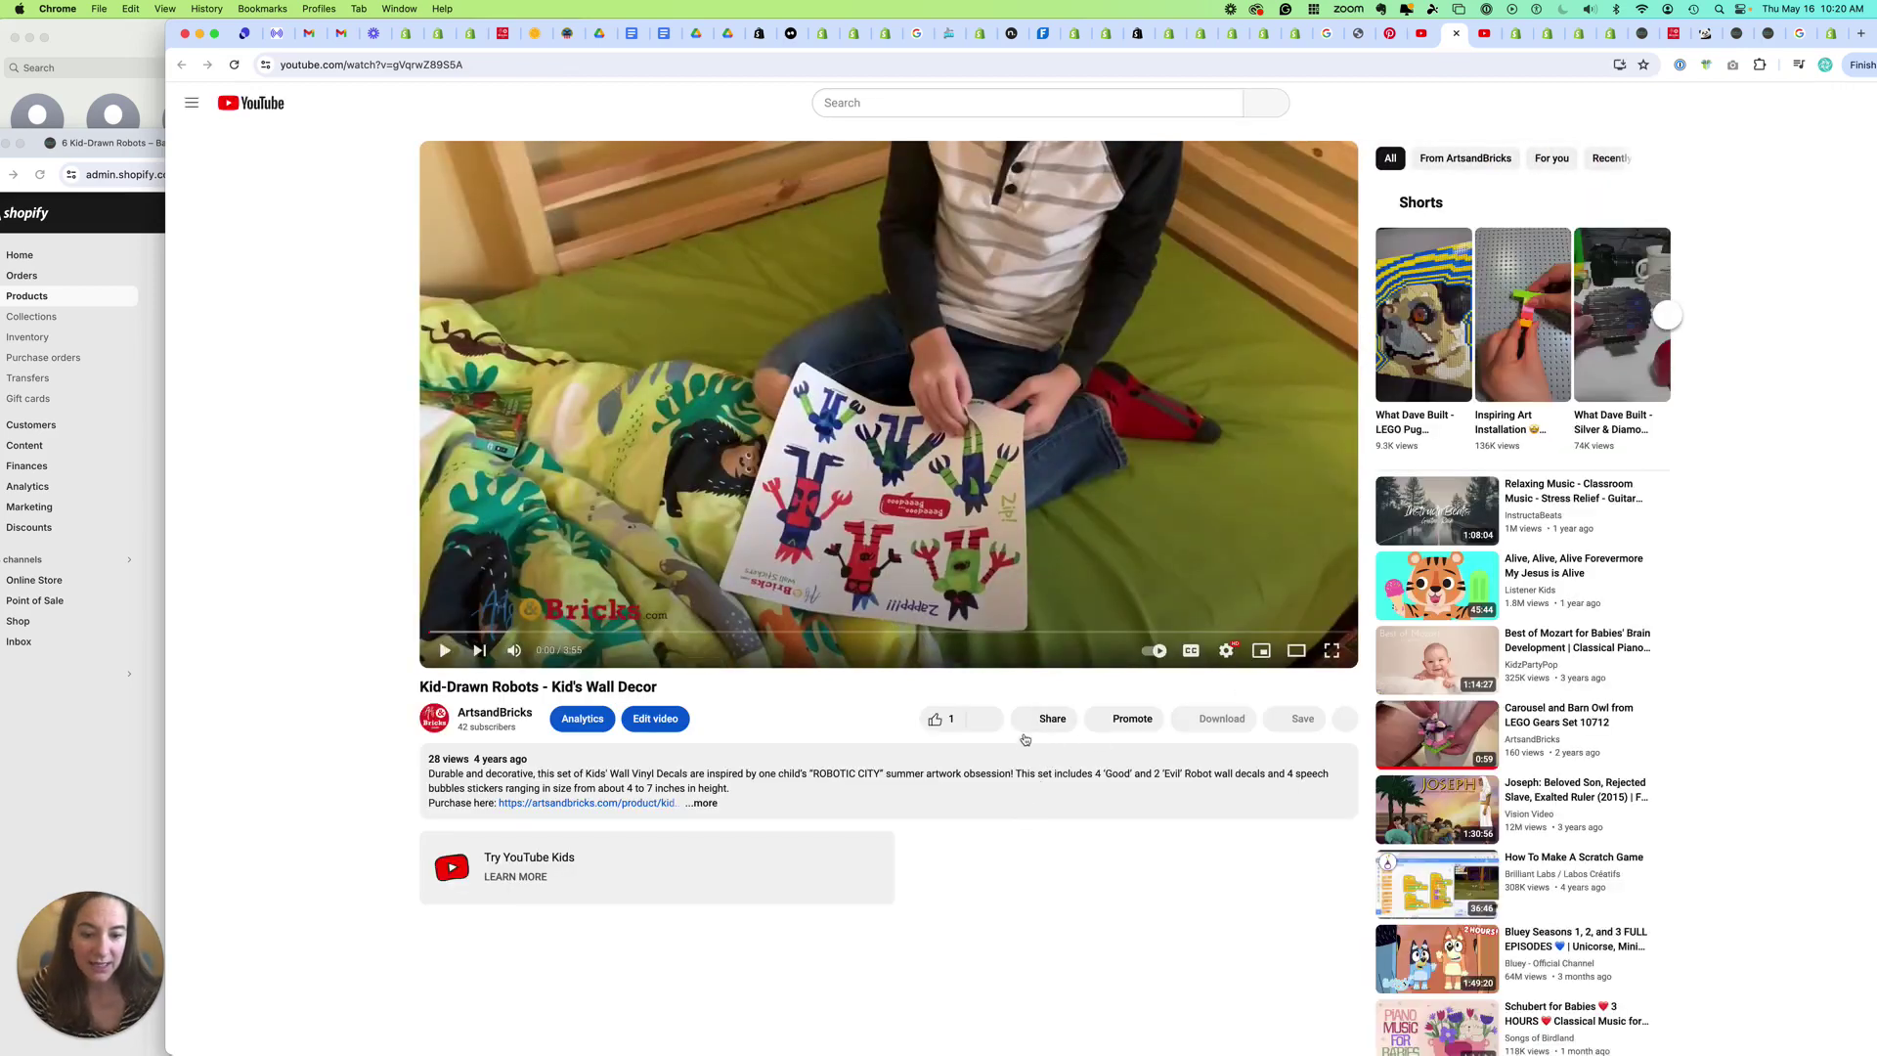
# Show the video's Share > Embed iframe code and select its src embed URL
pyautogui.click(1047, 724)
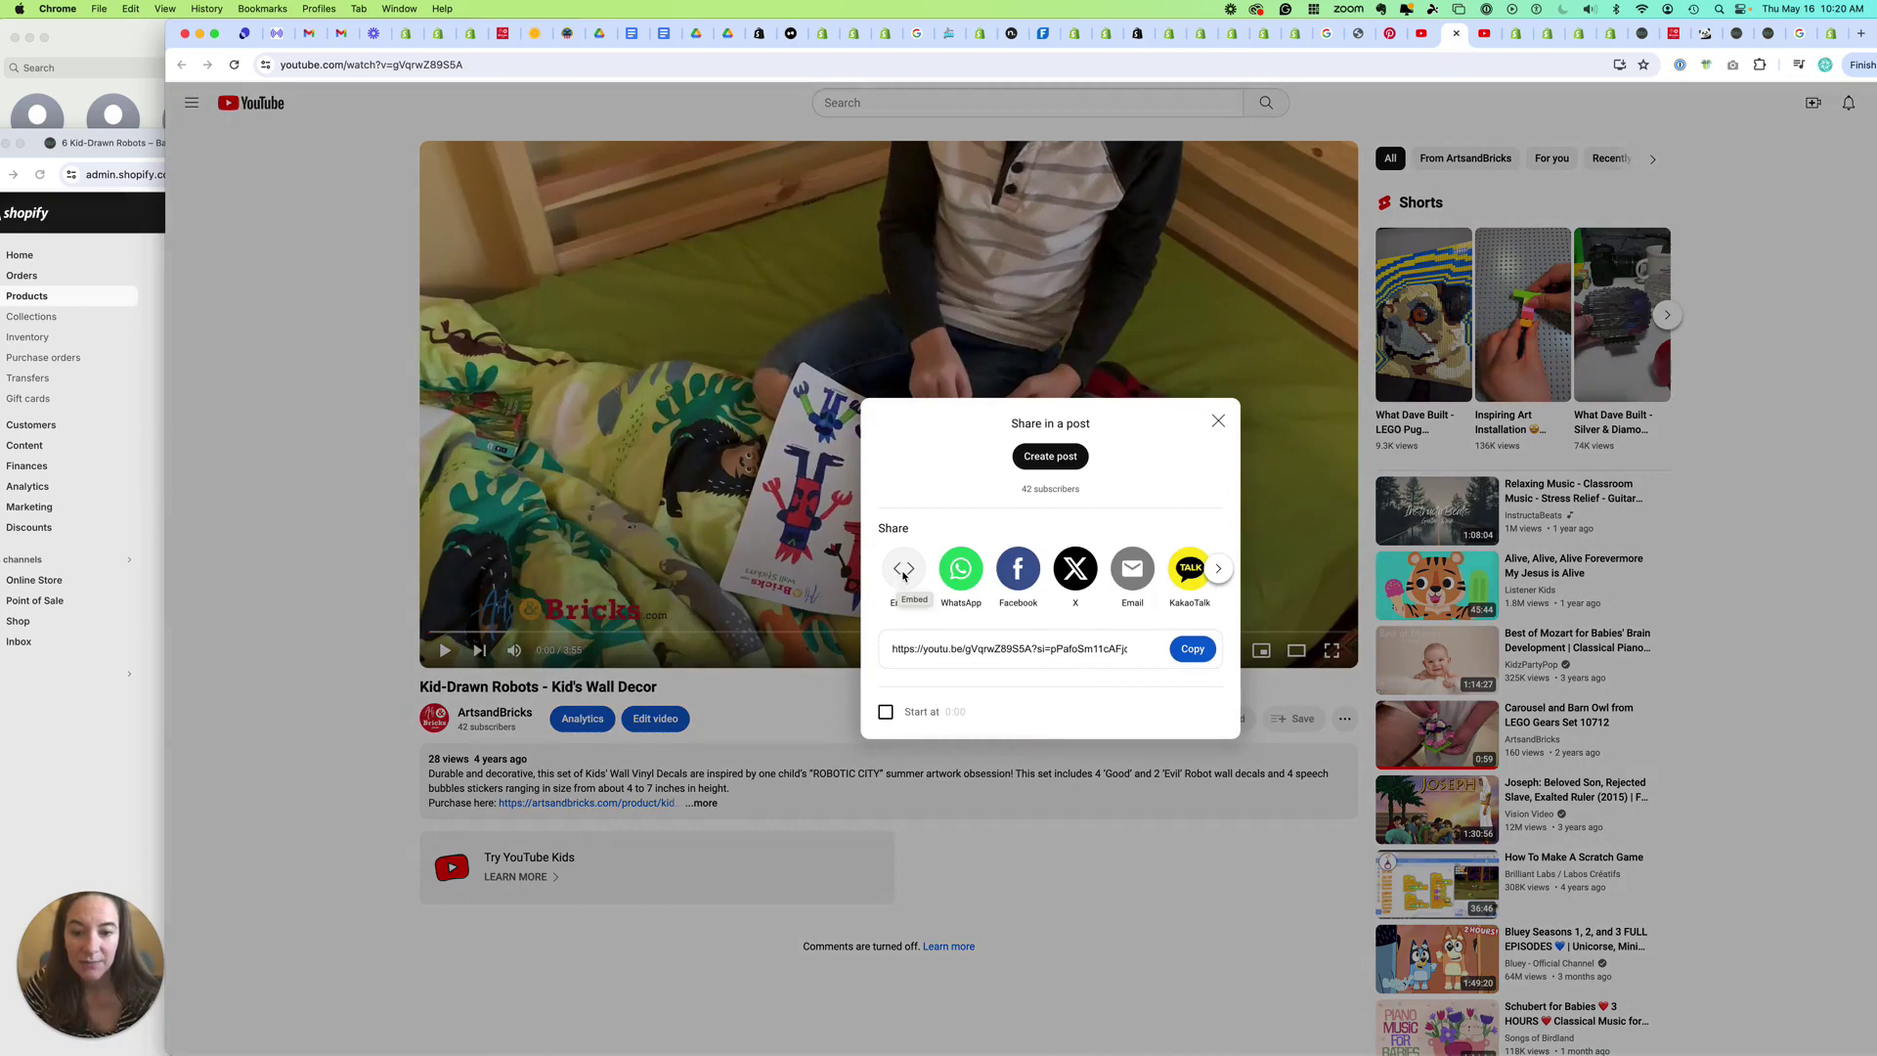
pyautogui.click(903, 572)
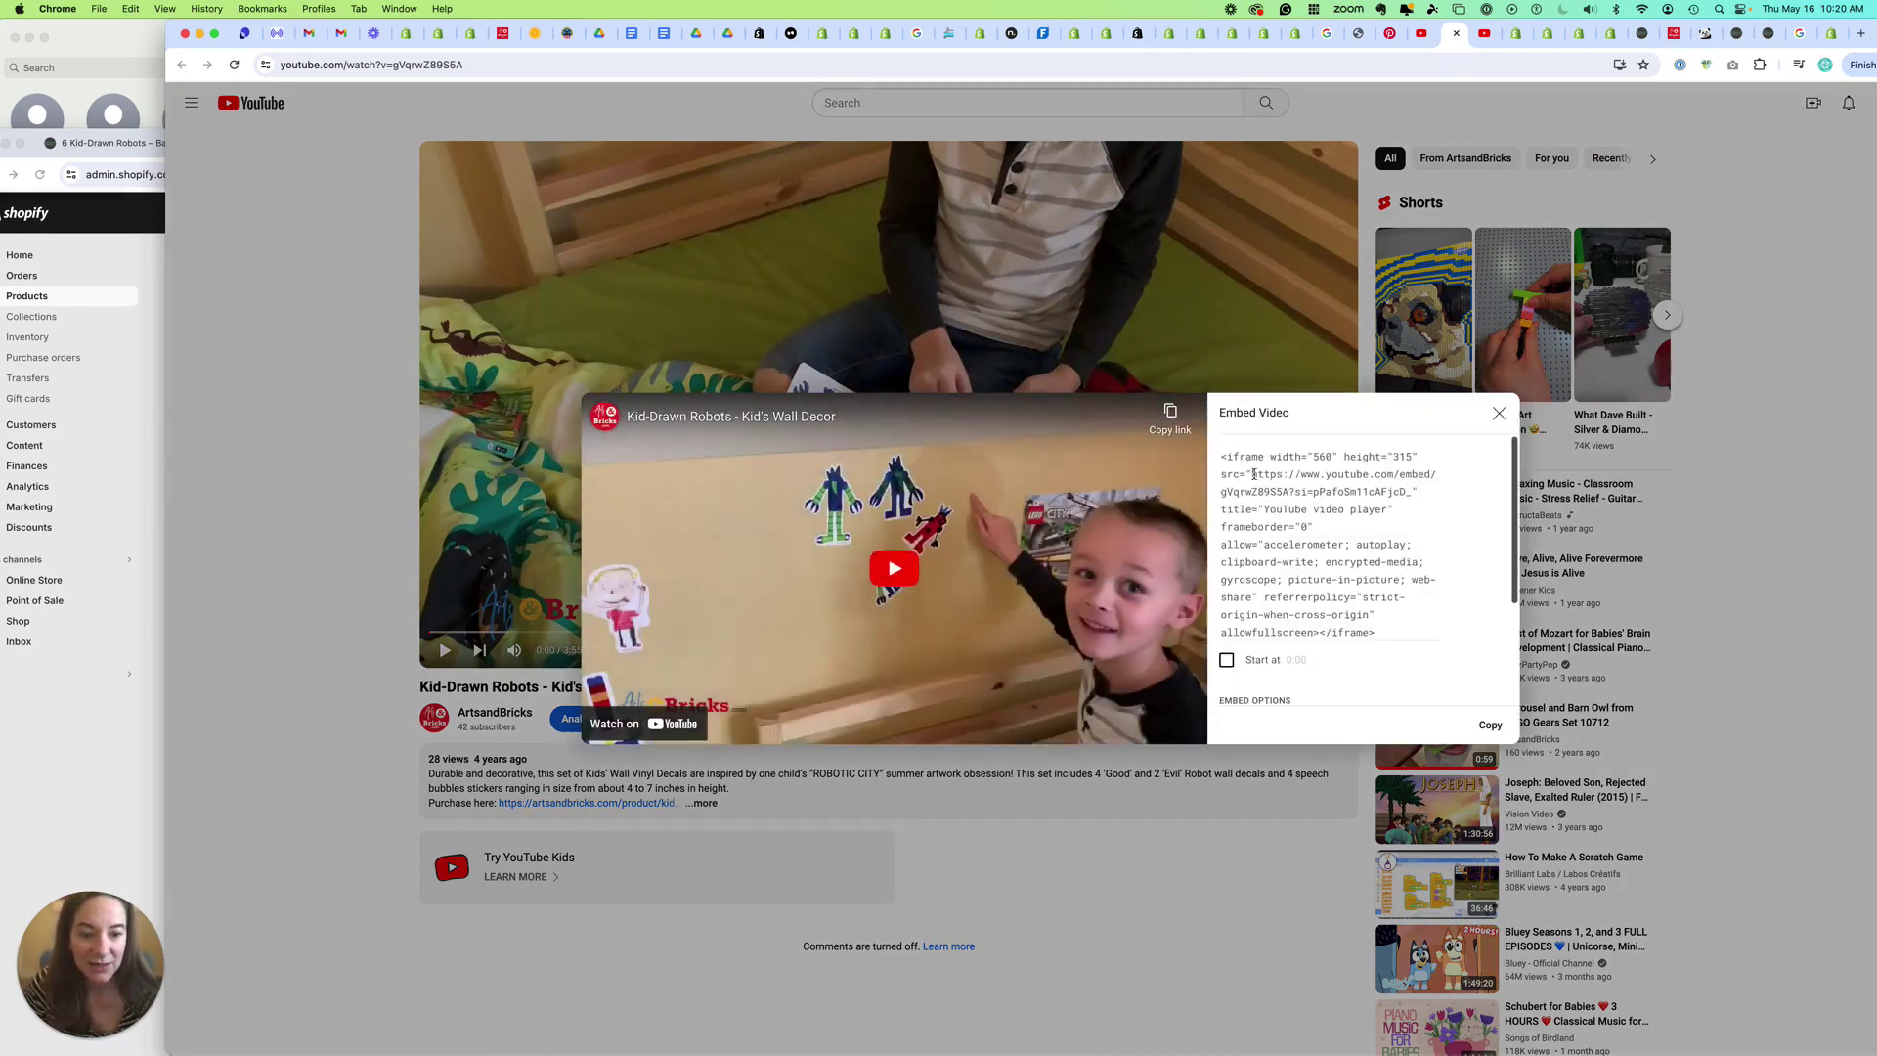
pyautogui.moveTo(1251, 474)
pyautogui.mouseDown()
pyautogui.moveTo(1316, 487)
pyautogui.moveTo(1218, 494)
pyautogui.moveTo(1423, 494)
pyautogui.moveTo(1251, 476)
pyautogui.mouseUp()
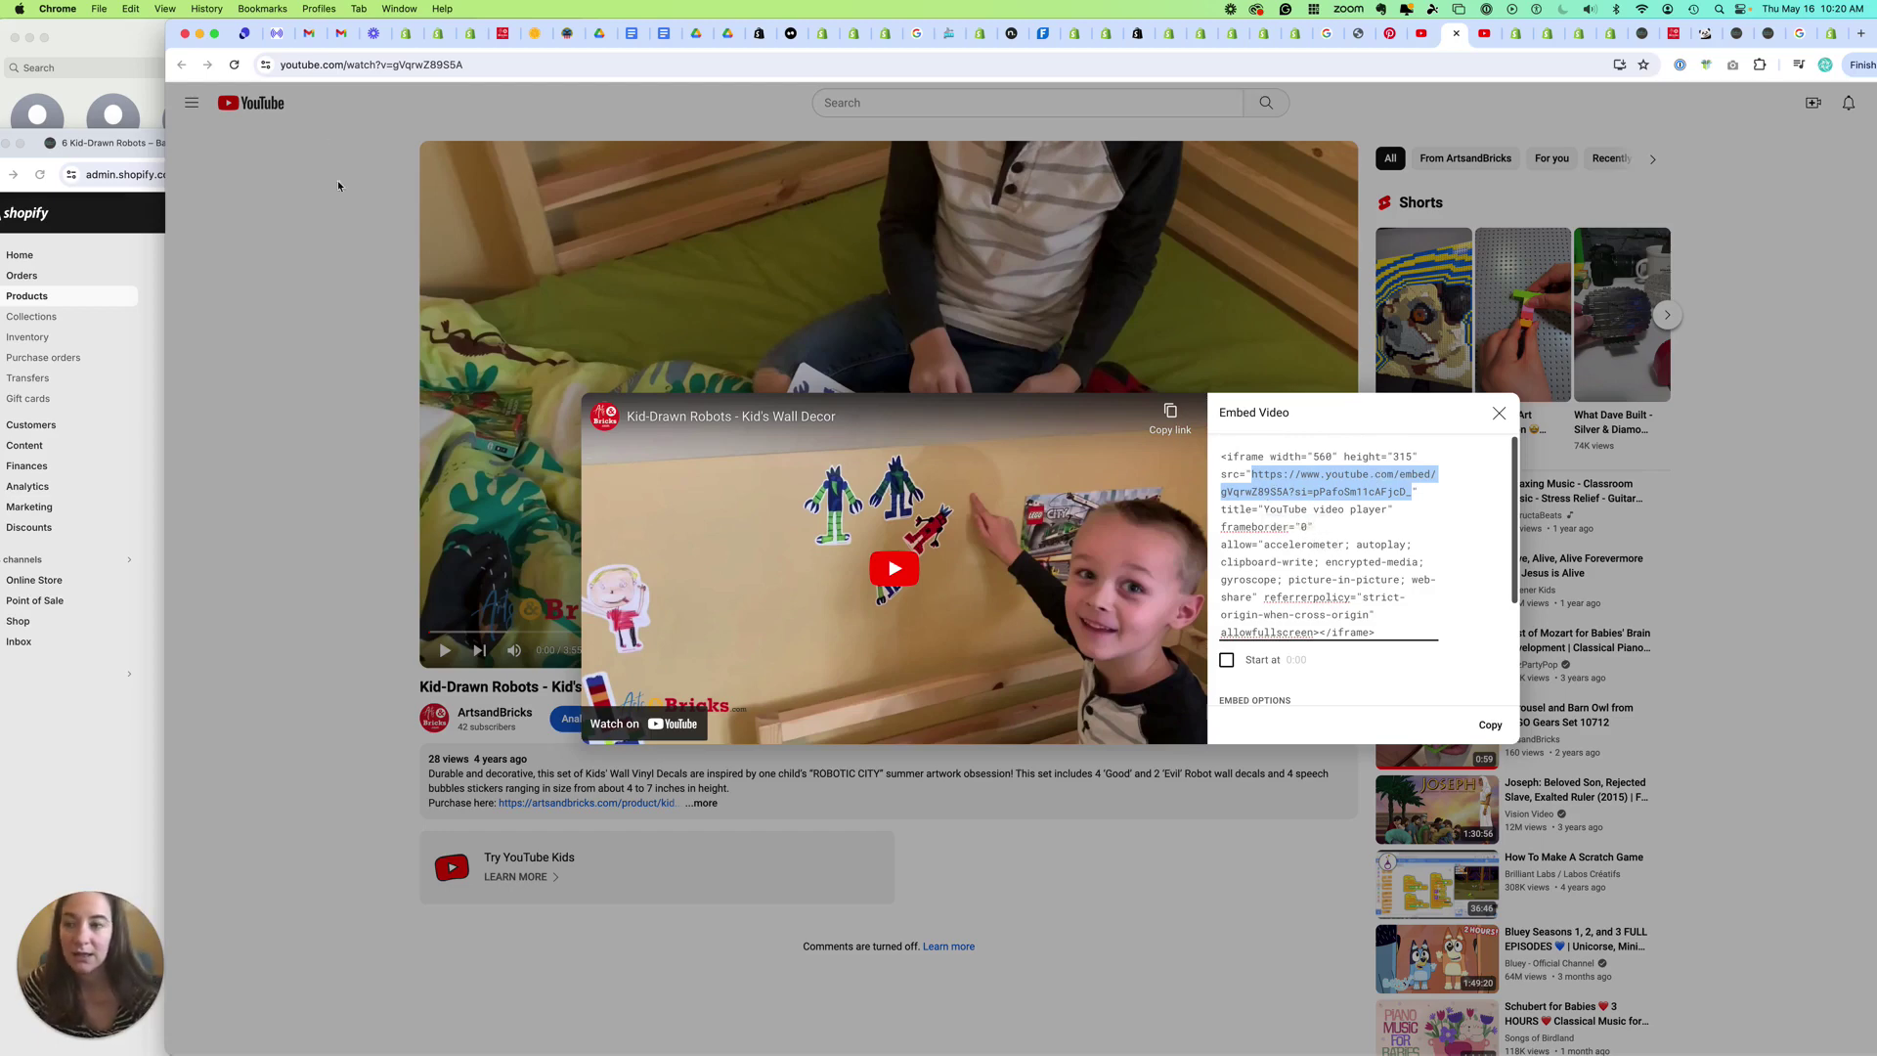
# Close the Shopify metafield editor unchanged and move on to the Dawn theme editor
pyautogui.press('super+grave')
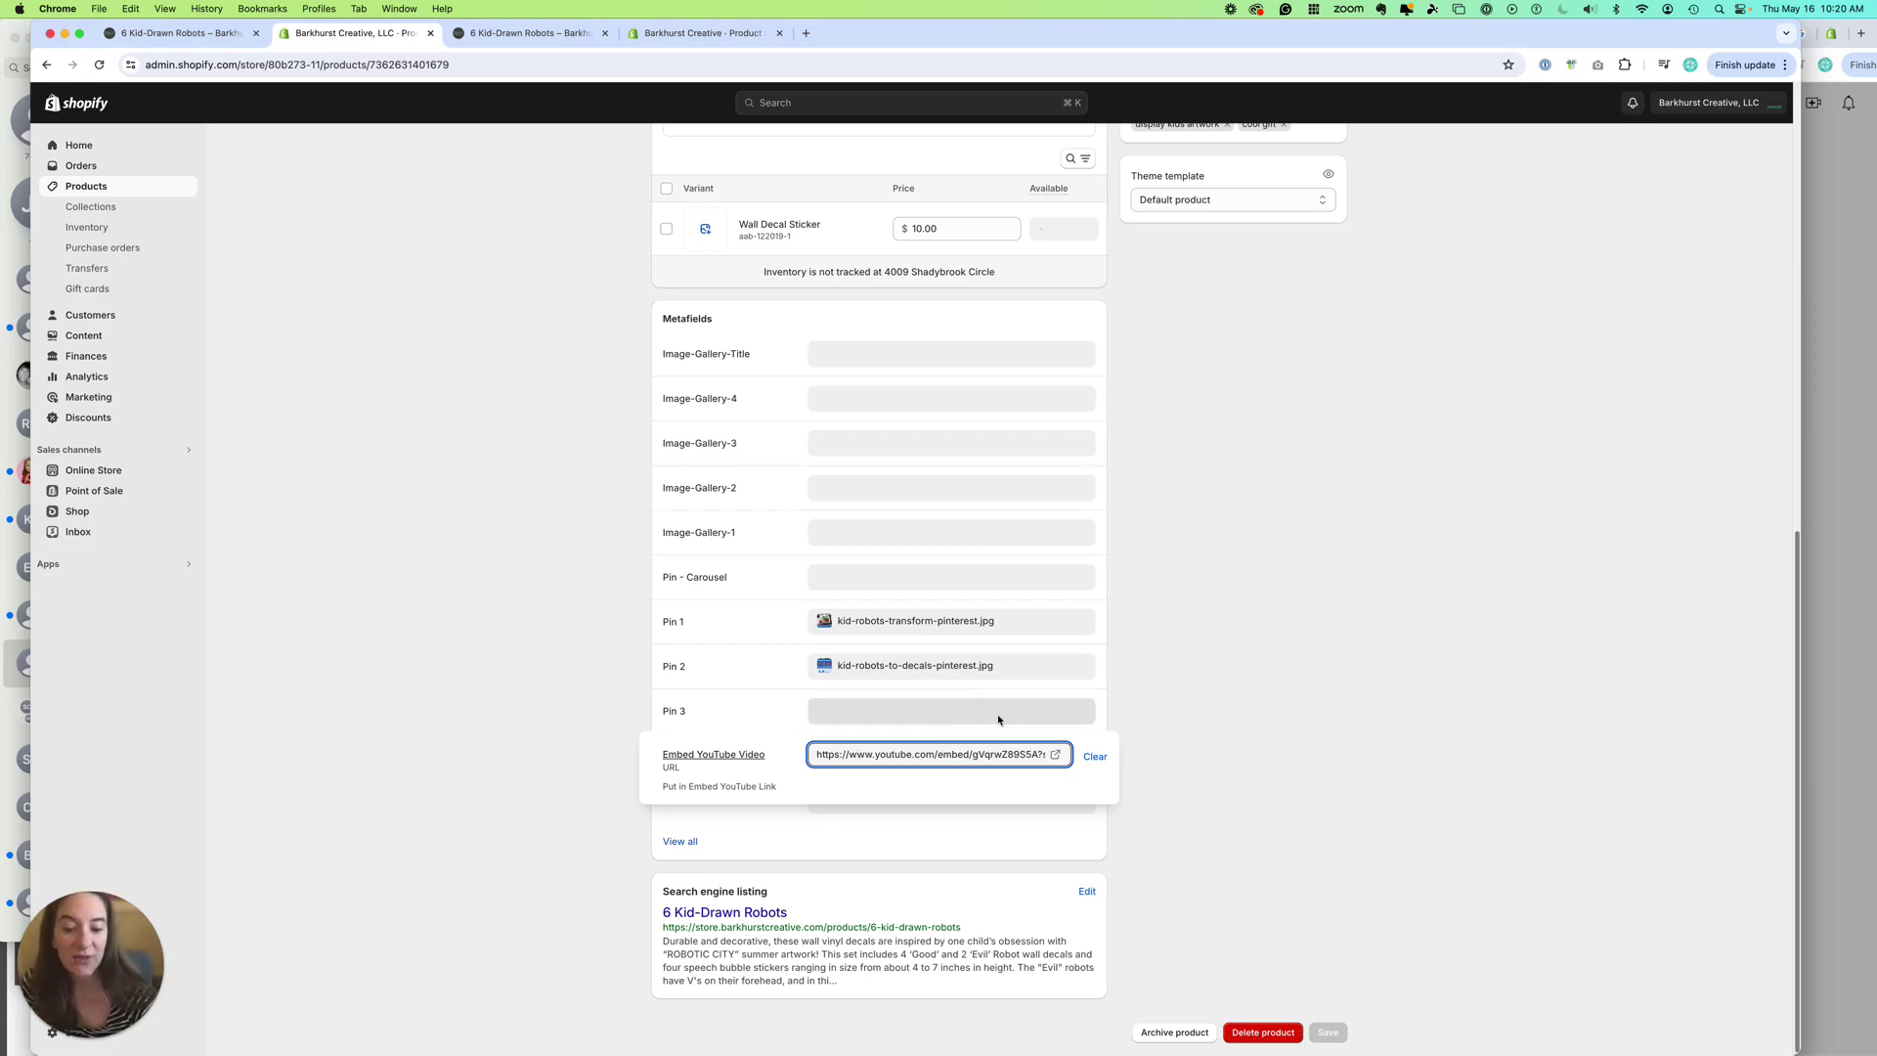
pyautogui.click(1198, 584)
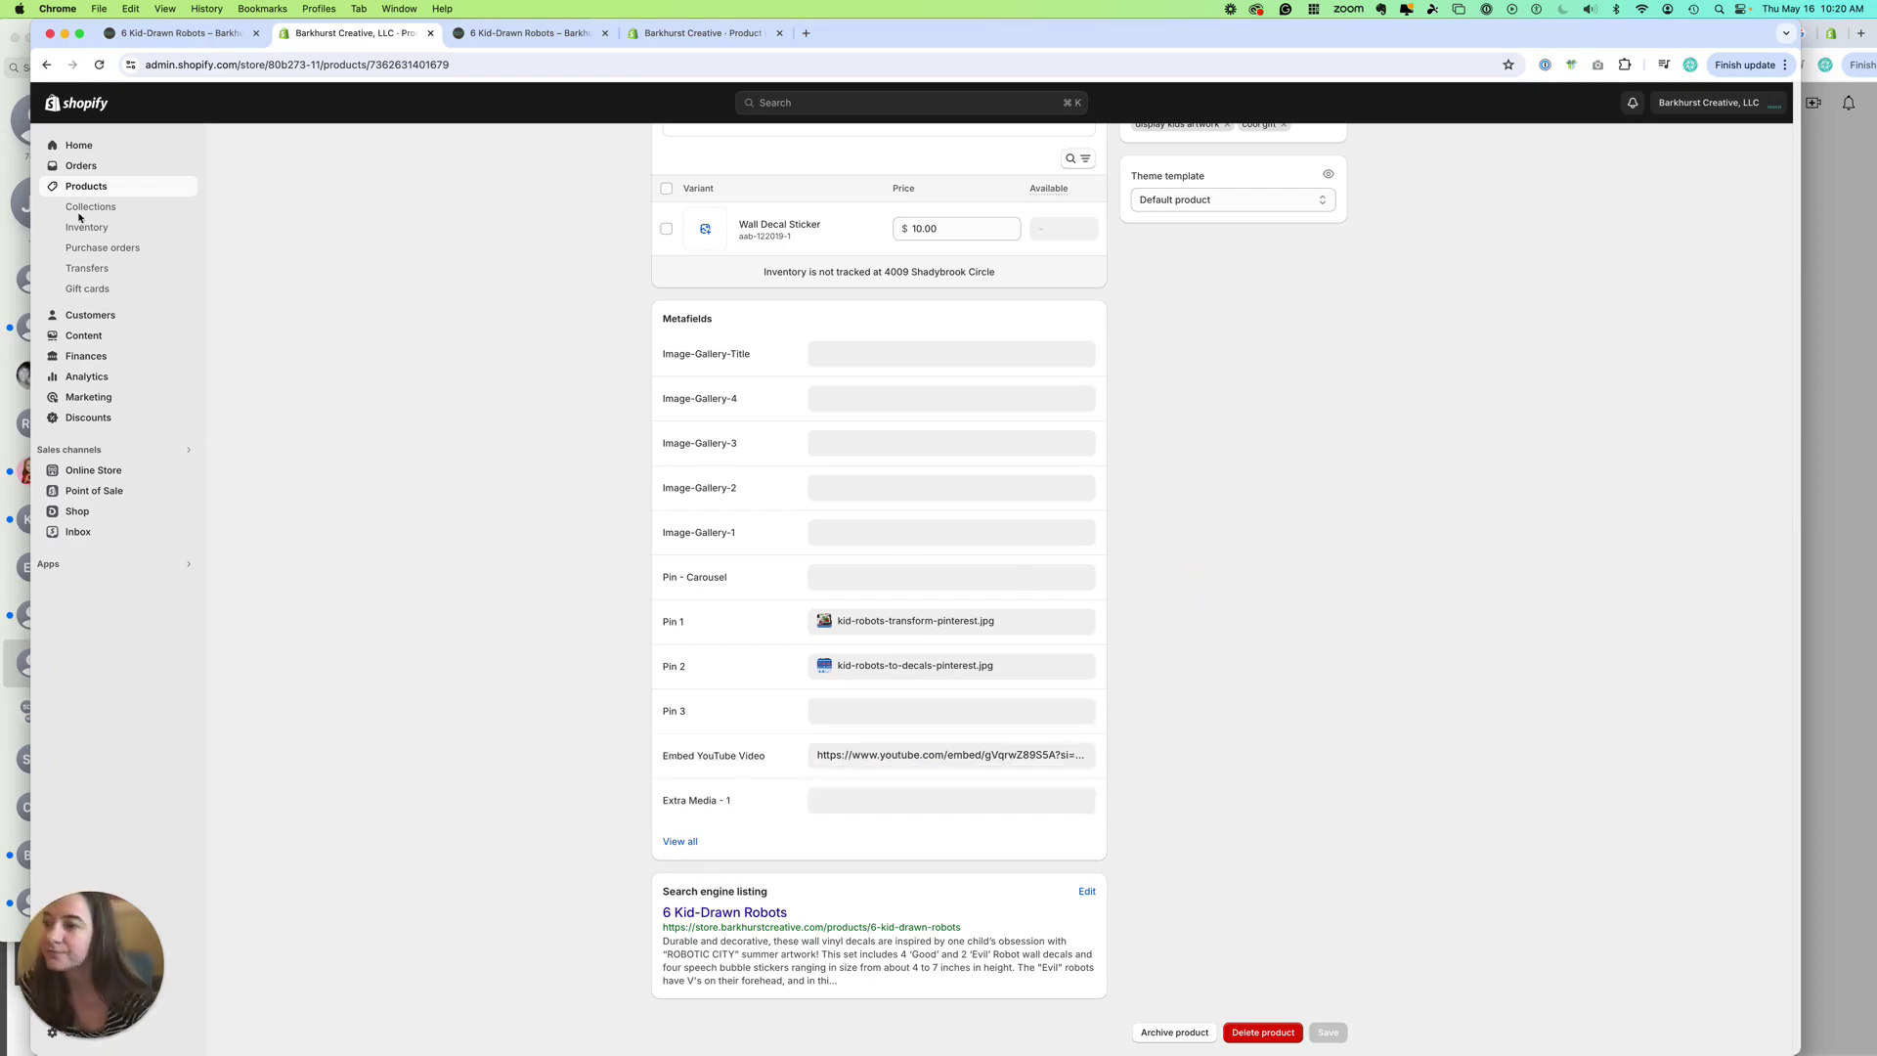
pyautogui.click(180, 33)
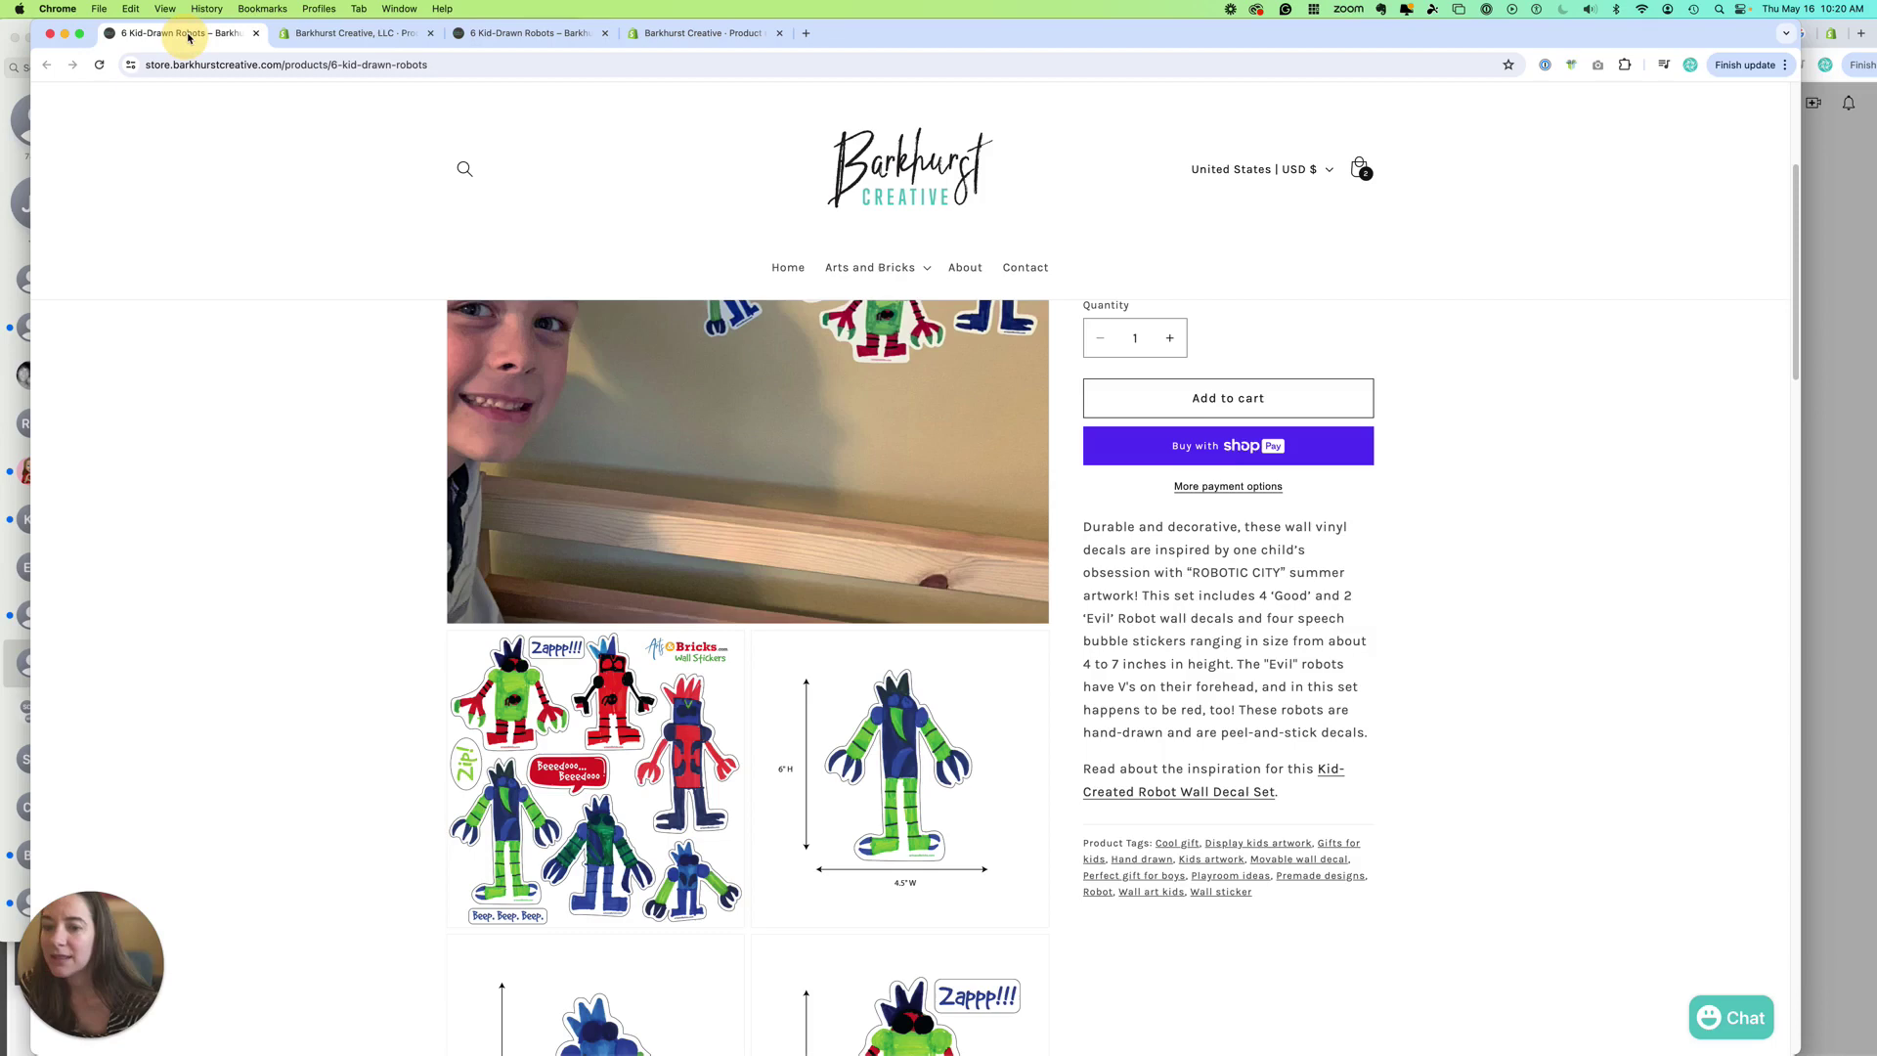
pyautogui.hotkey('ctrl', 'shift', 'Tab')
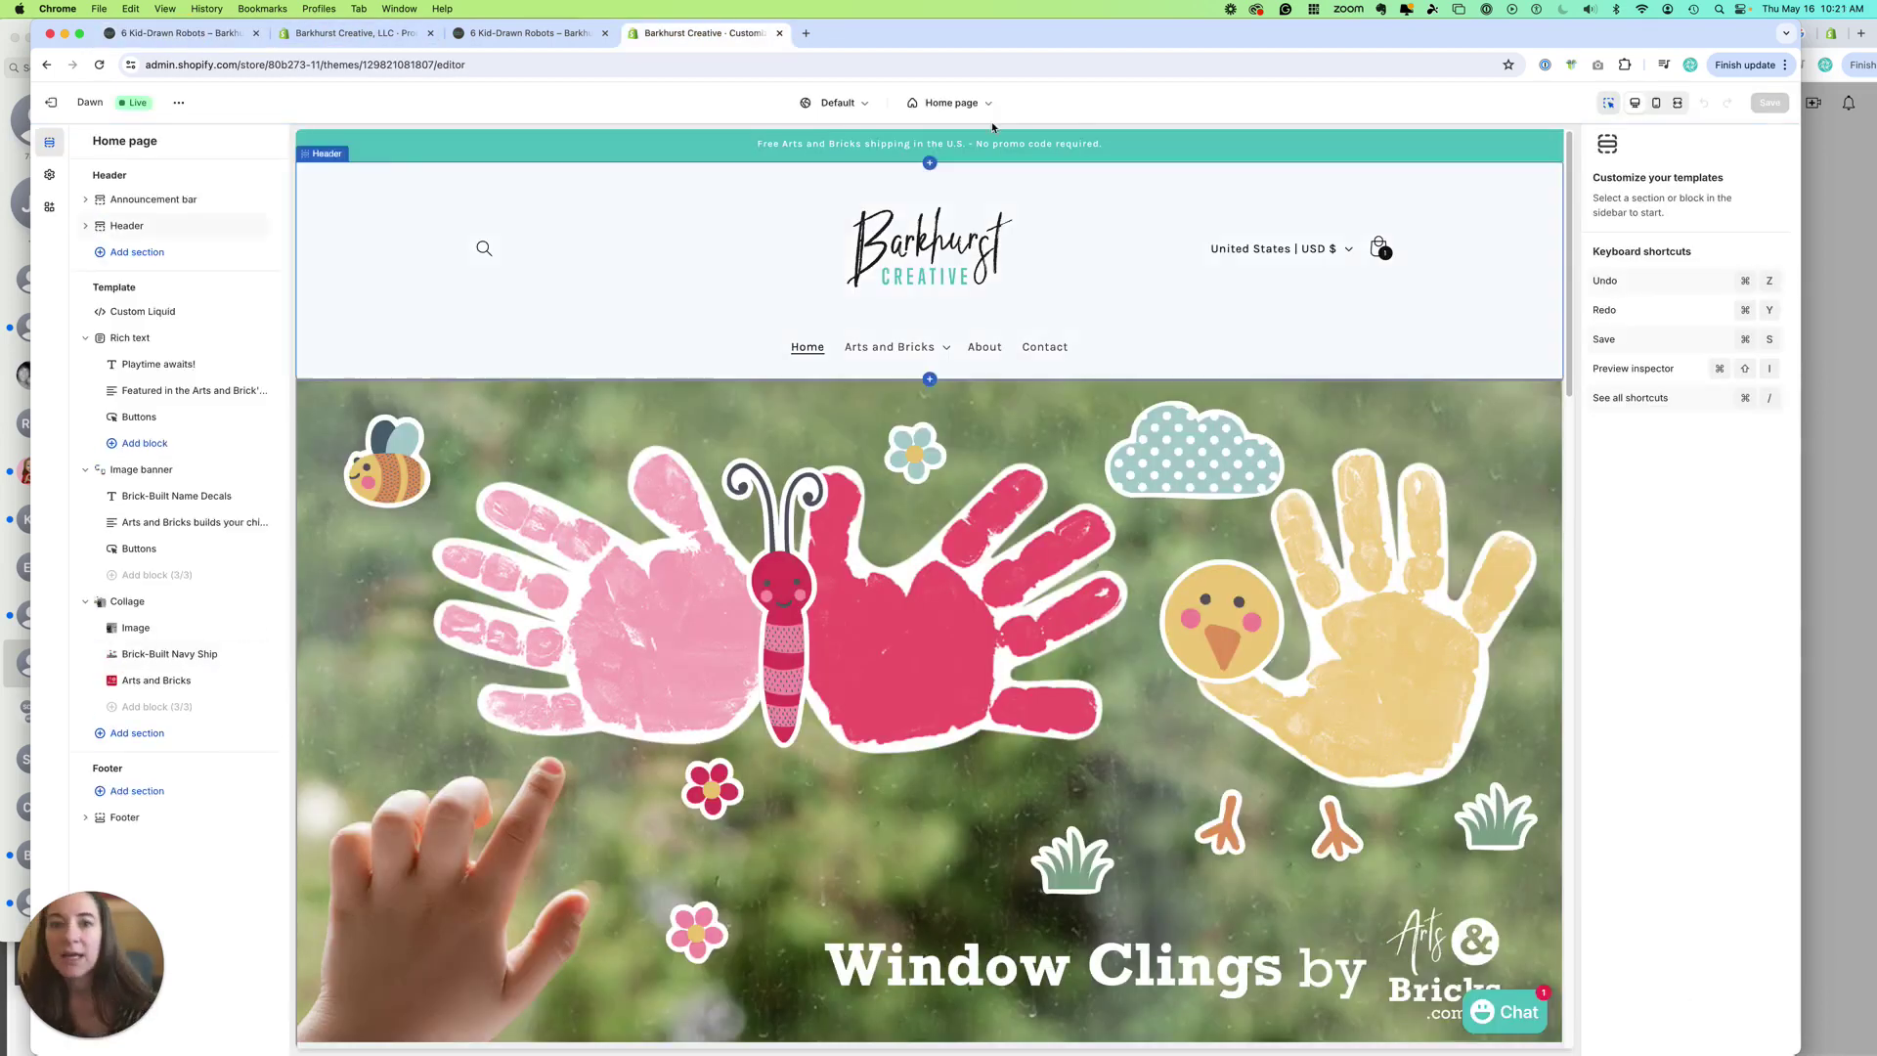
# Preview the Default product template with the 6 Kid-Drawn Robots product in the theme editor
pyautogui.click(945, 103)
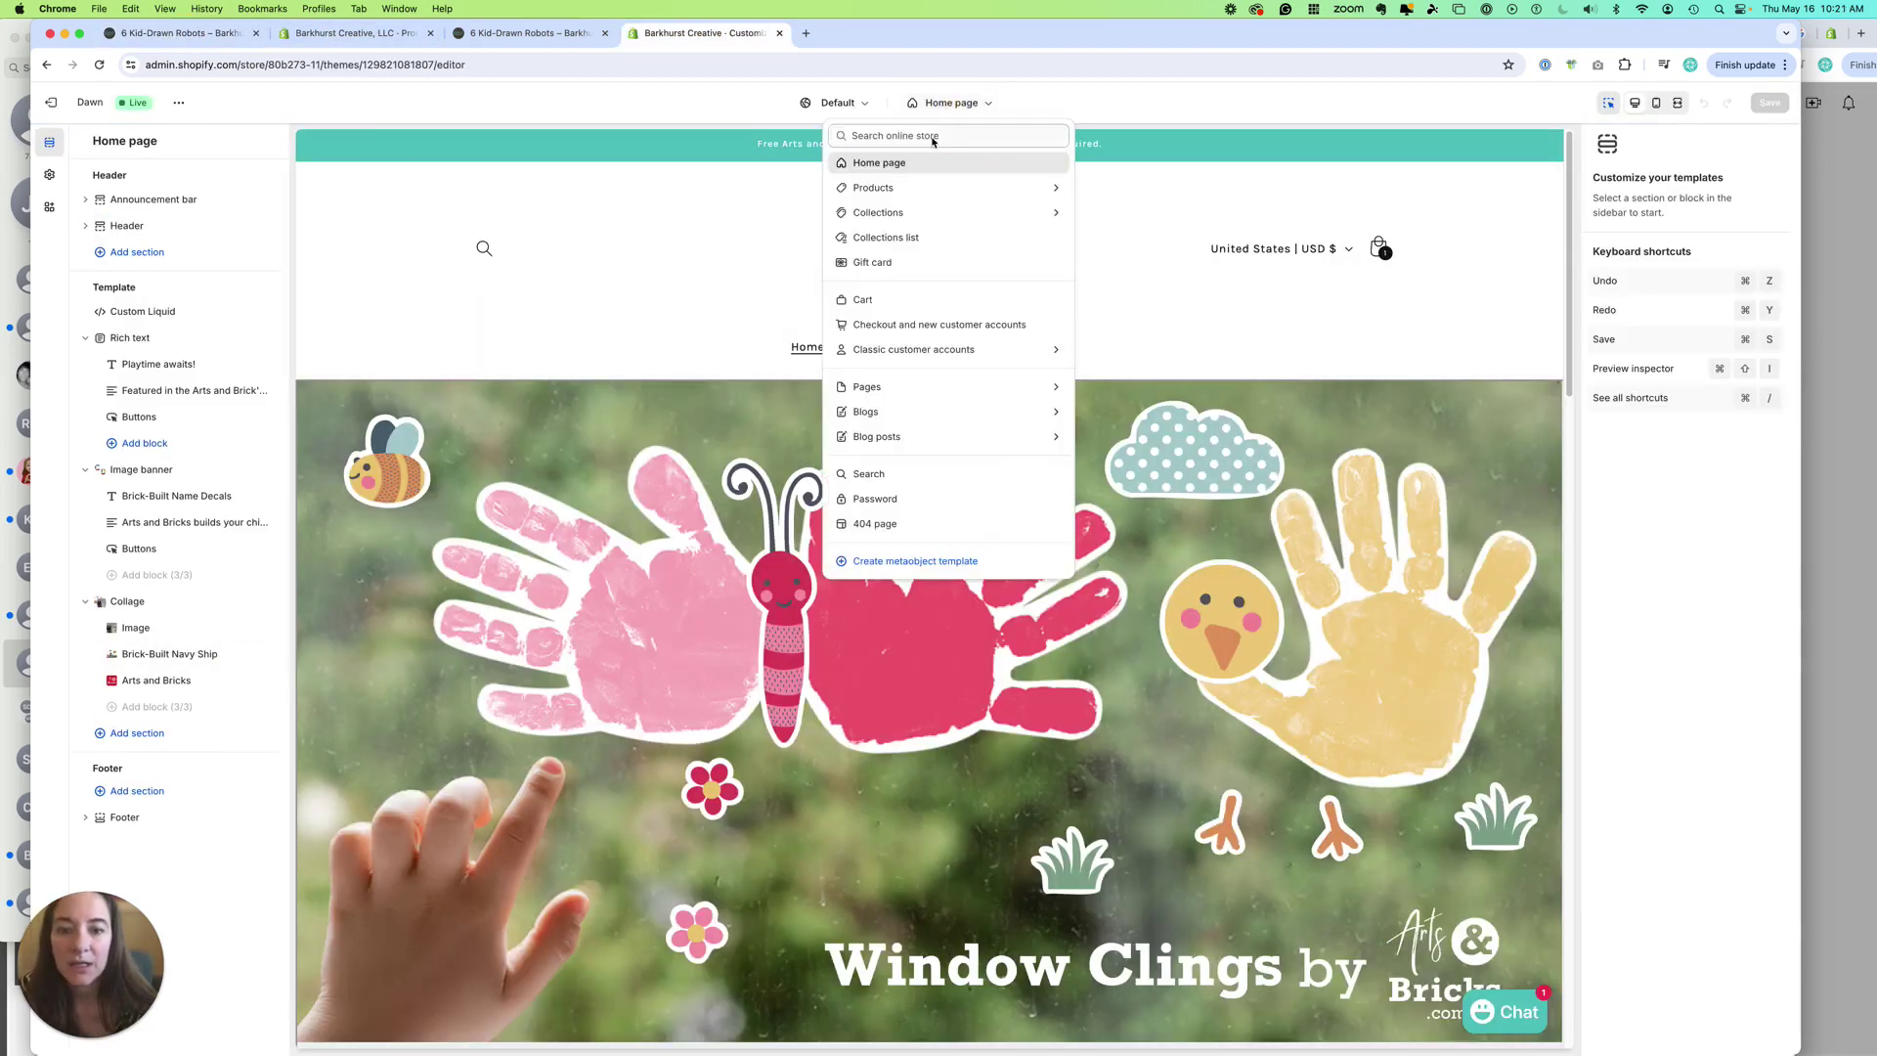
pyautogui.click(888, 186)
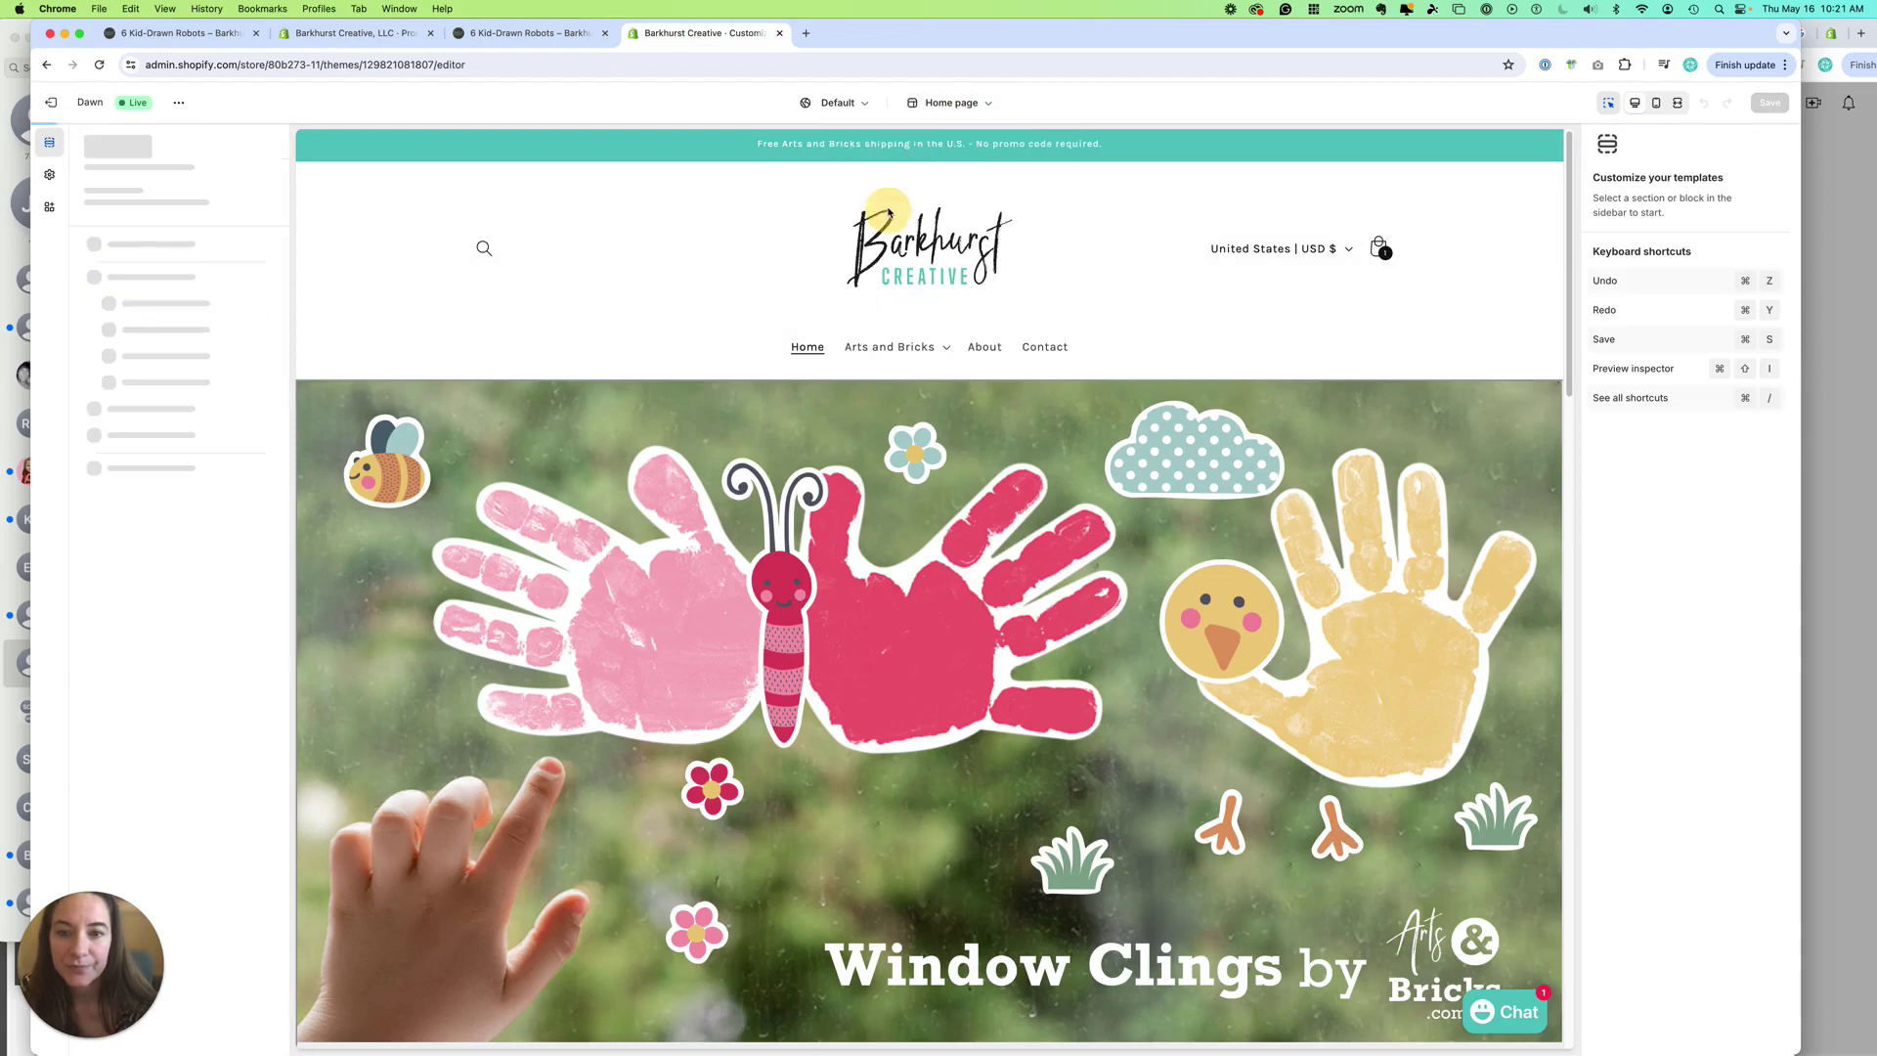
pyautogui.click(889, 210)
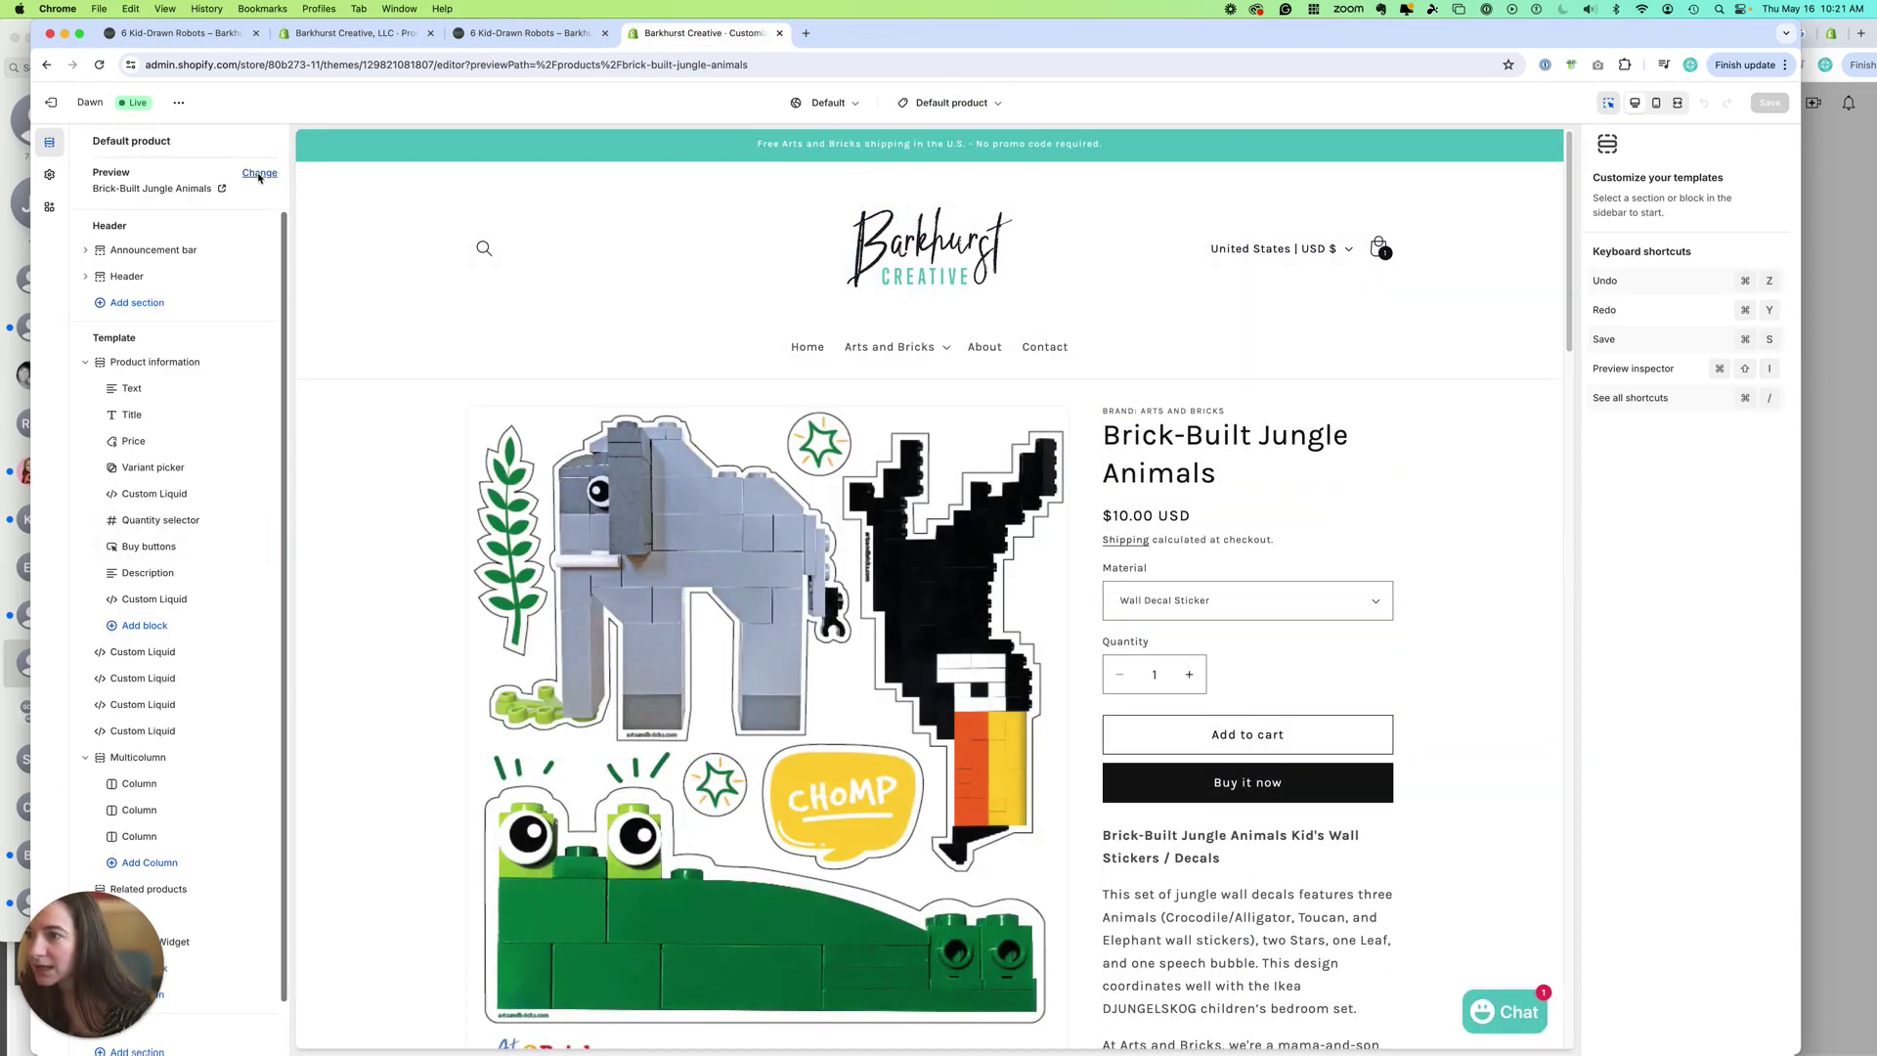
pyautogui.click(259, 174)
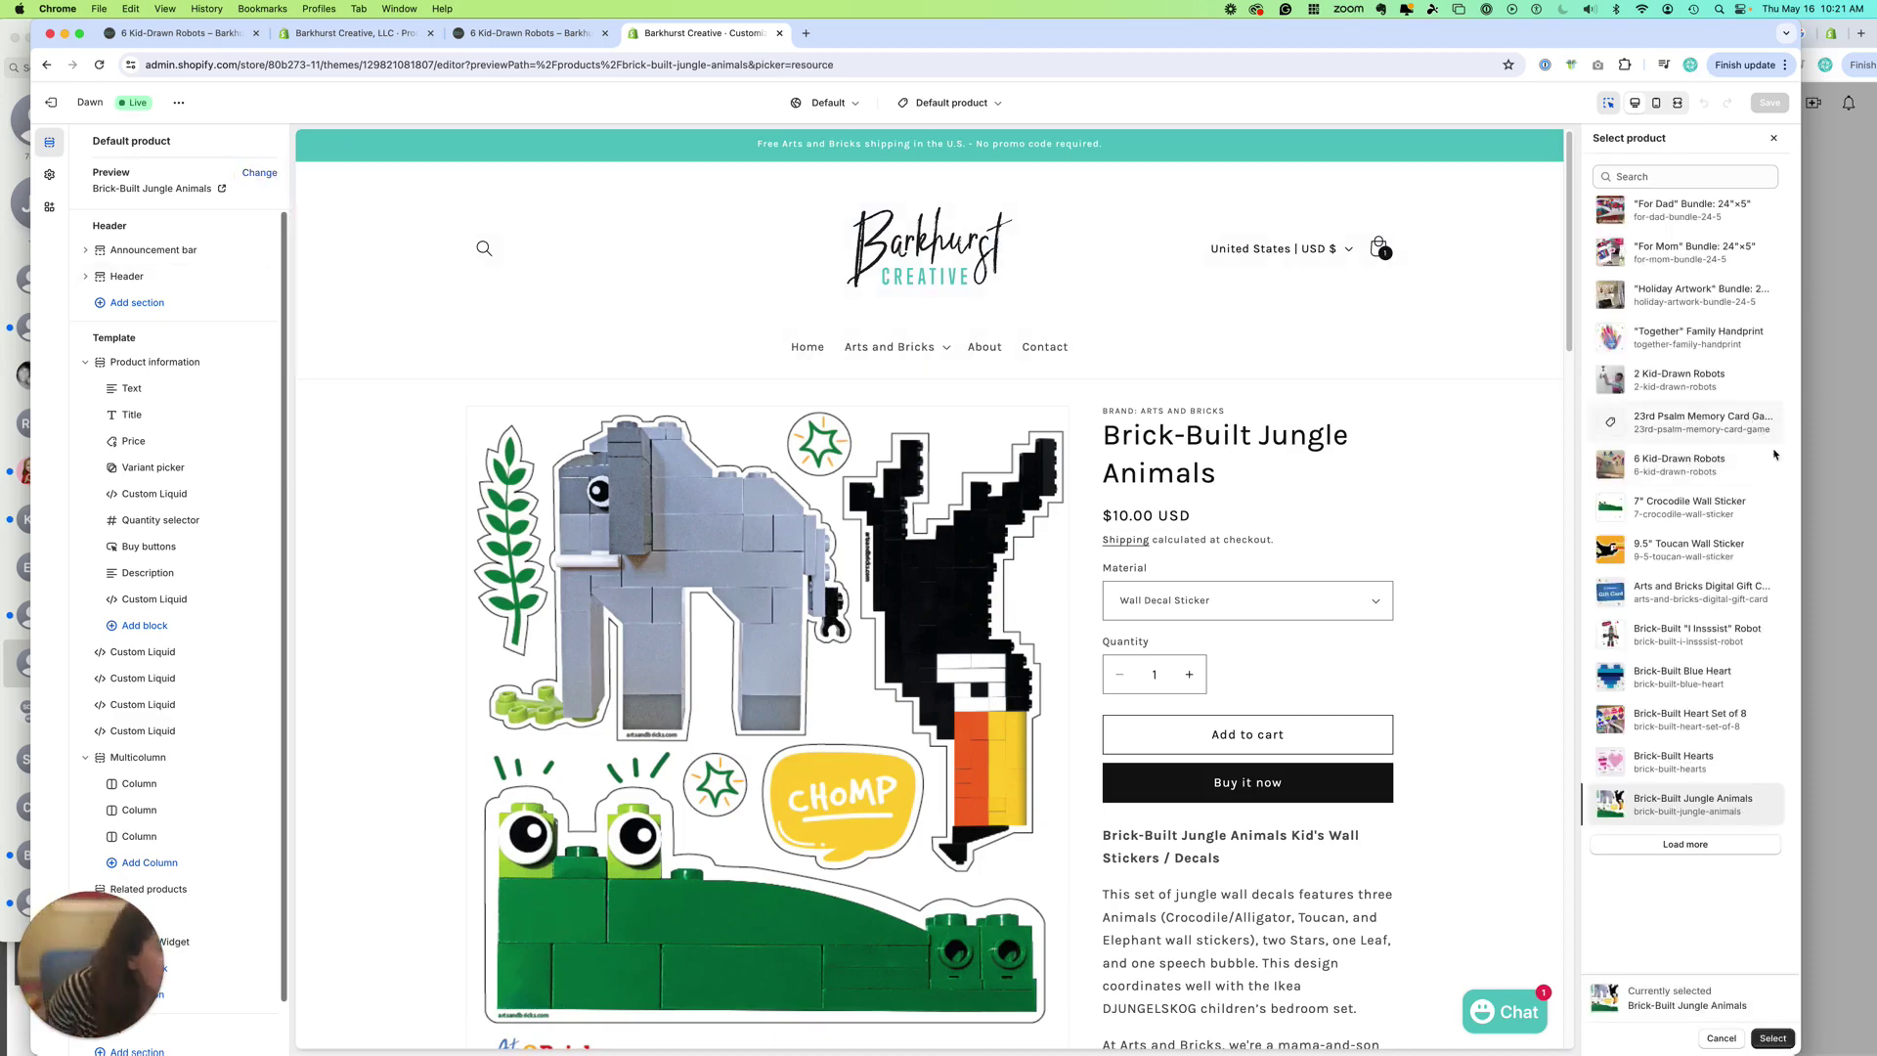
pyautogui.click(1671, 847)
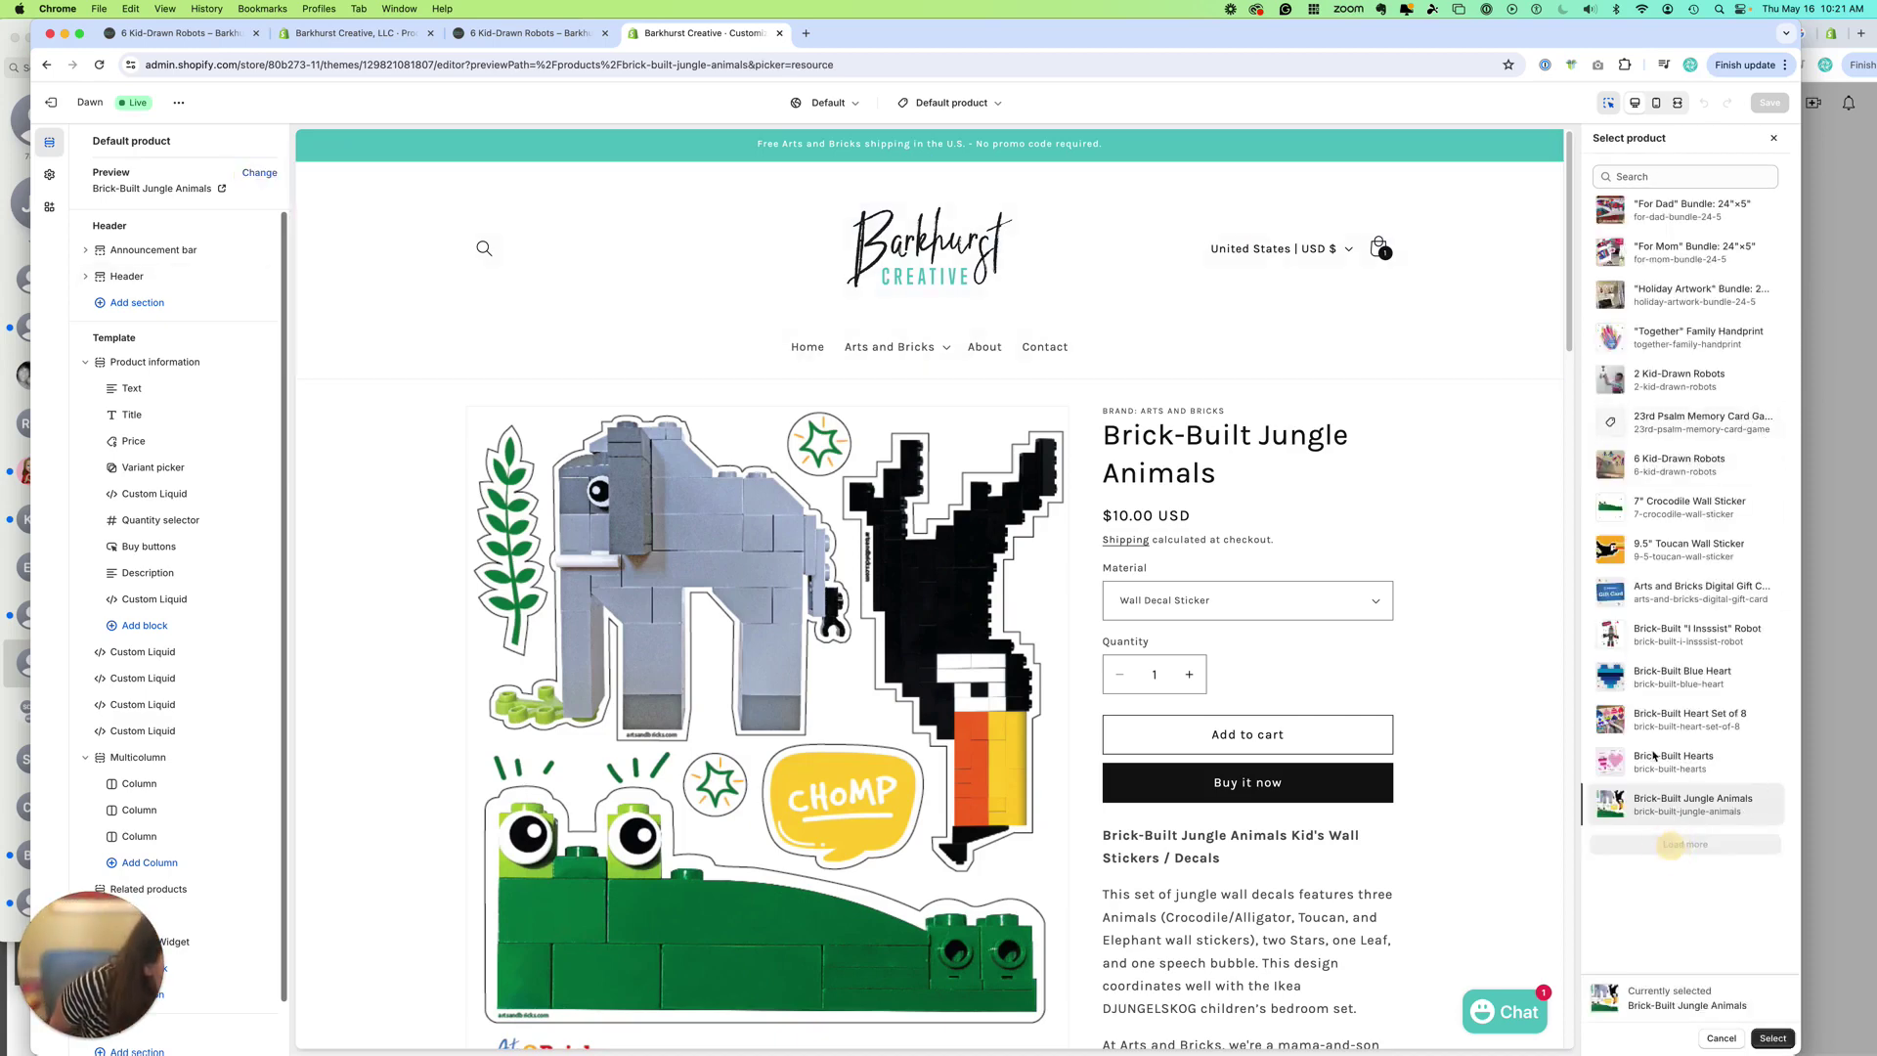
pyautogui.click(1654, 461)
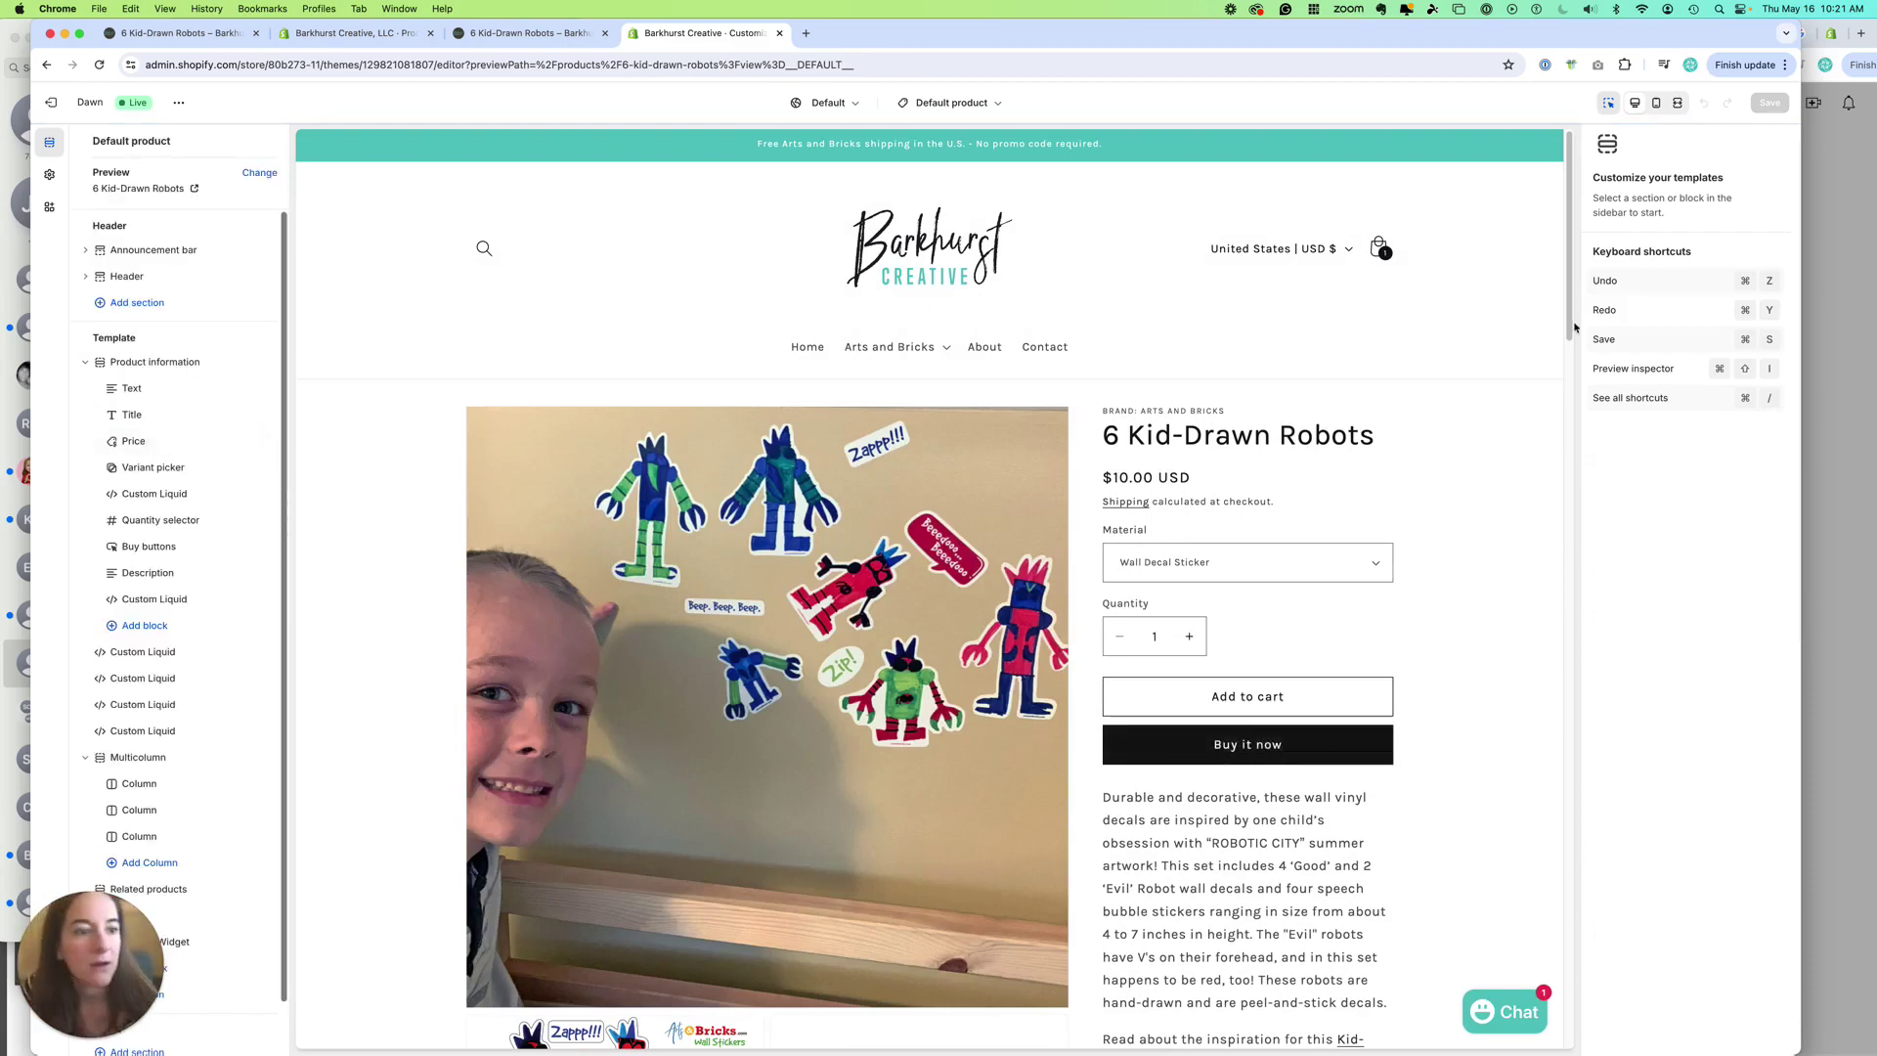
pyautogui.moveTo(1571, 328); pyautogui.dragTo(1416, 713)
# Select the Custom Liquid section and highlight its if-not-blank check, iframe code and metafield src reference
pyautogui.click(750, 802)
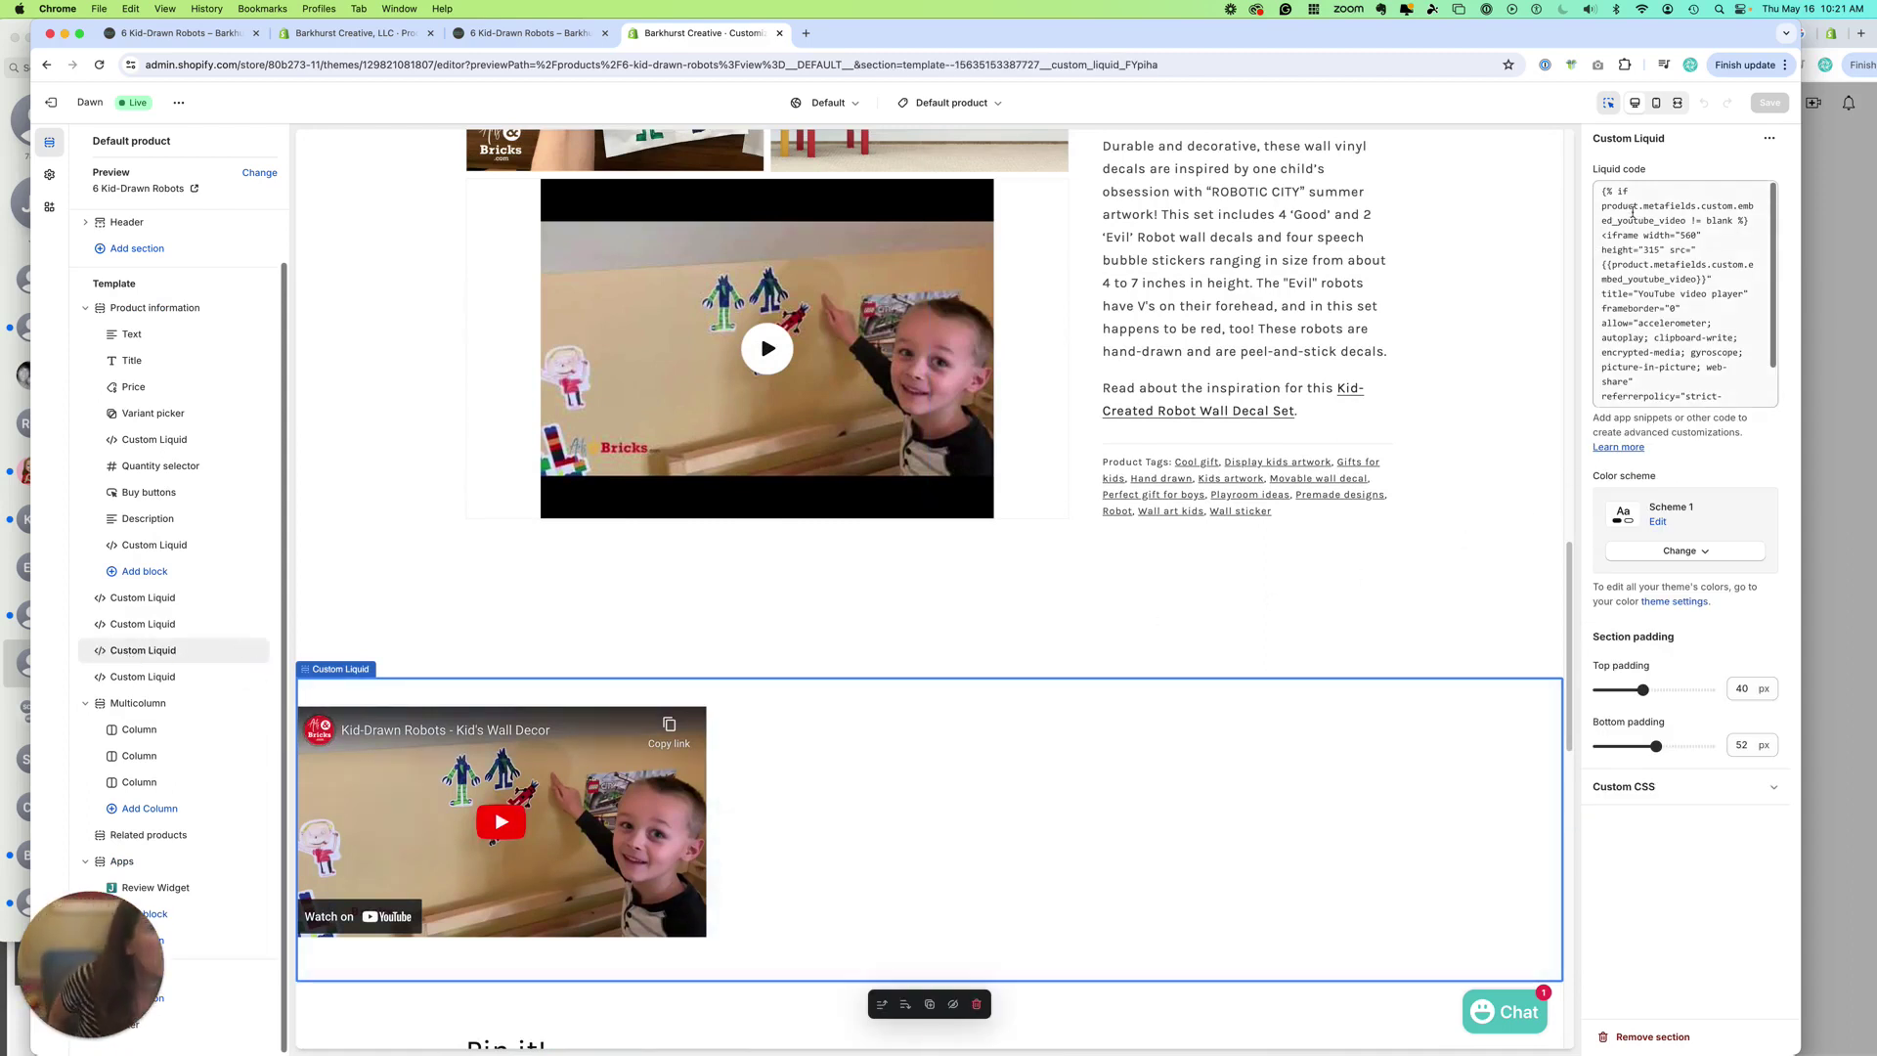
pyautogui.click(1605, 192)
pyautogui.tripleClick(1614, 224)
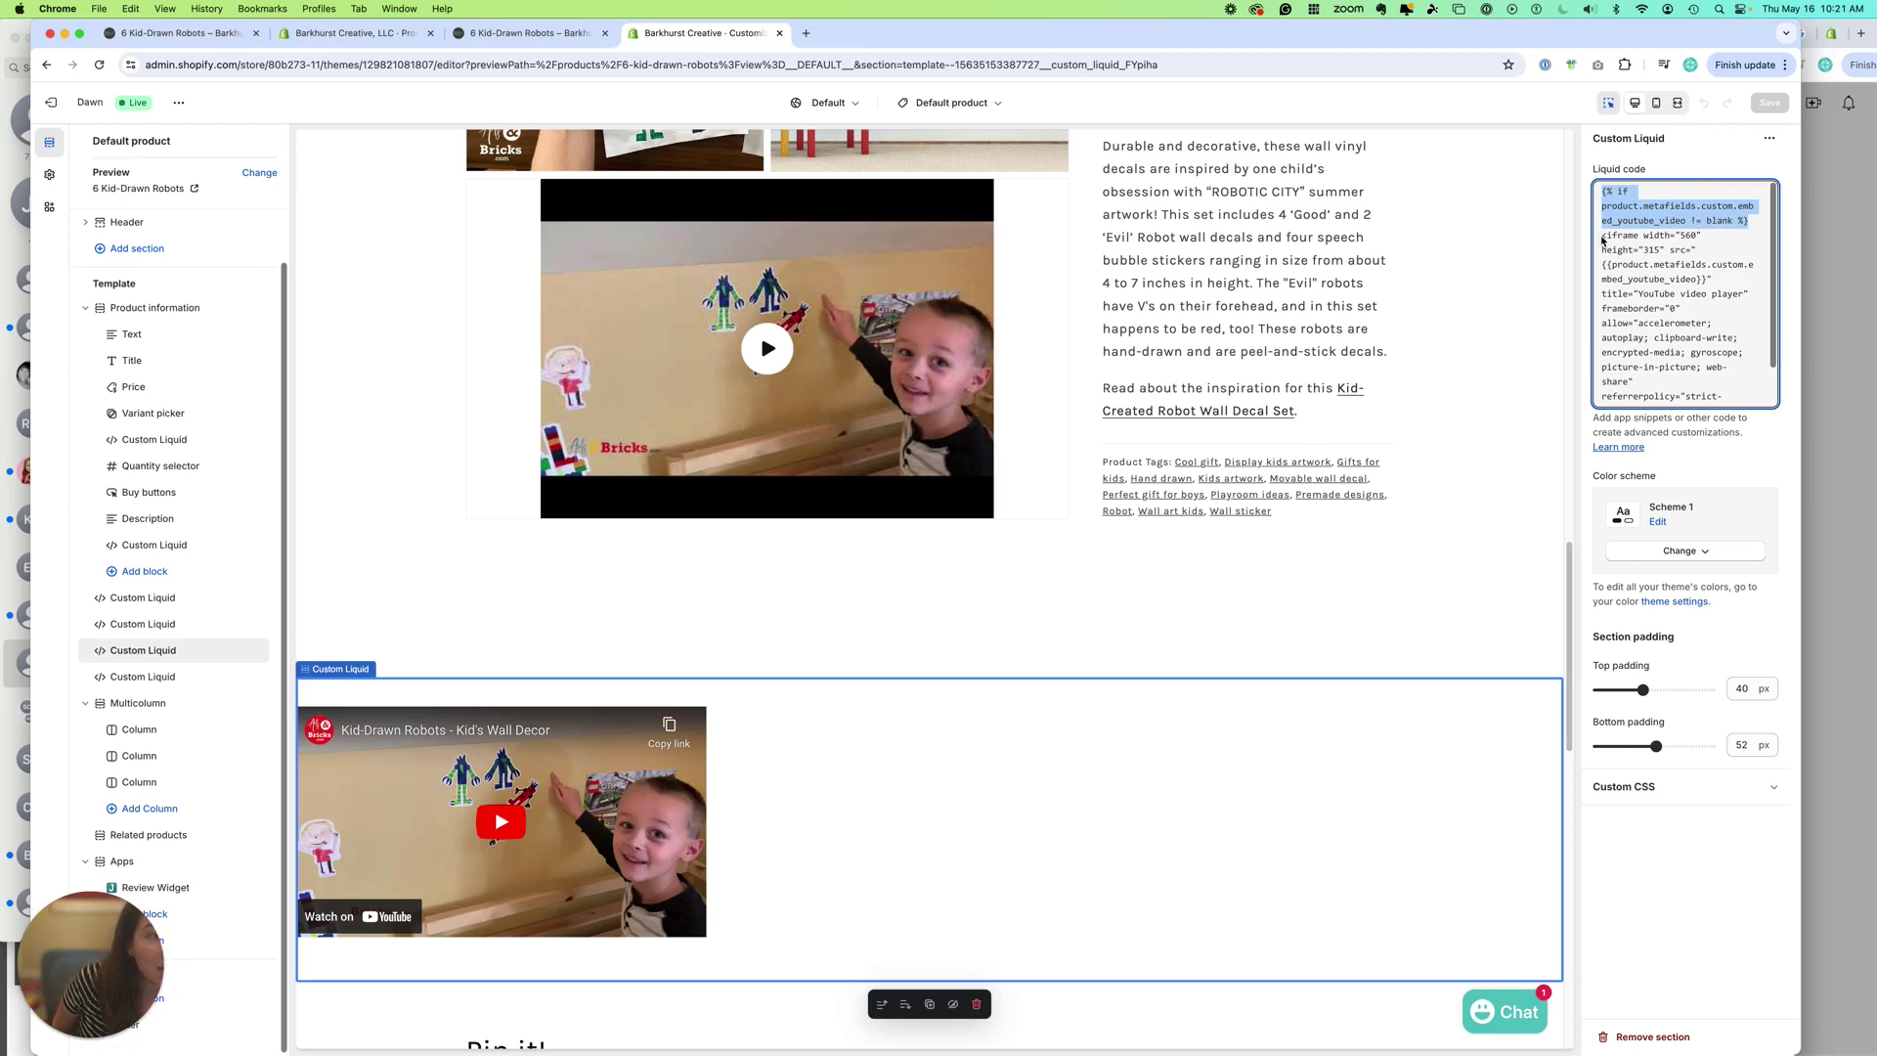
pyautogui.moveTo(1604, 238); pyautogui.dragTo(1727, 382)
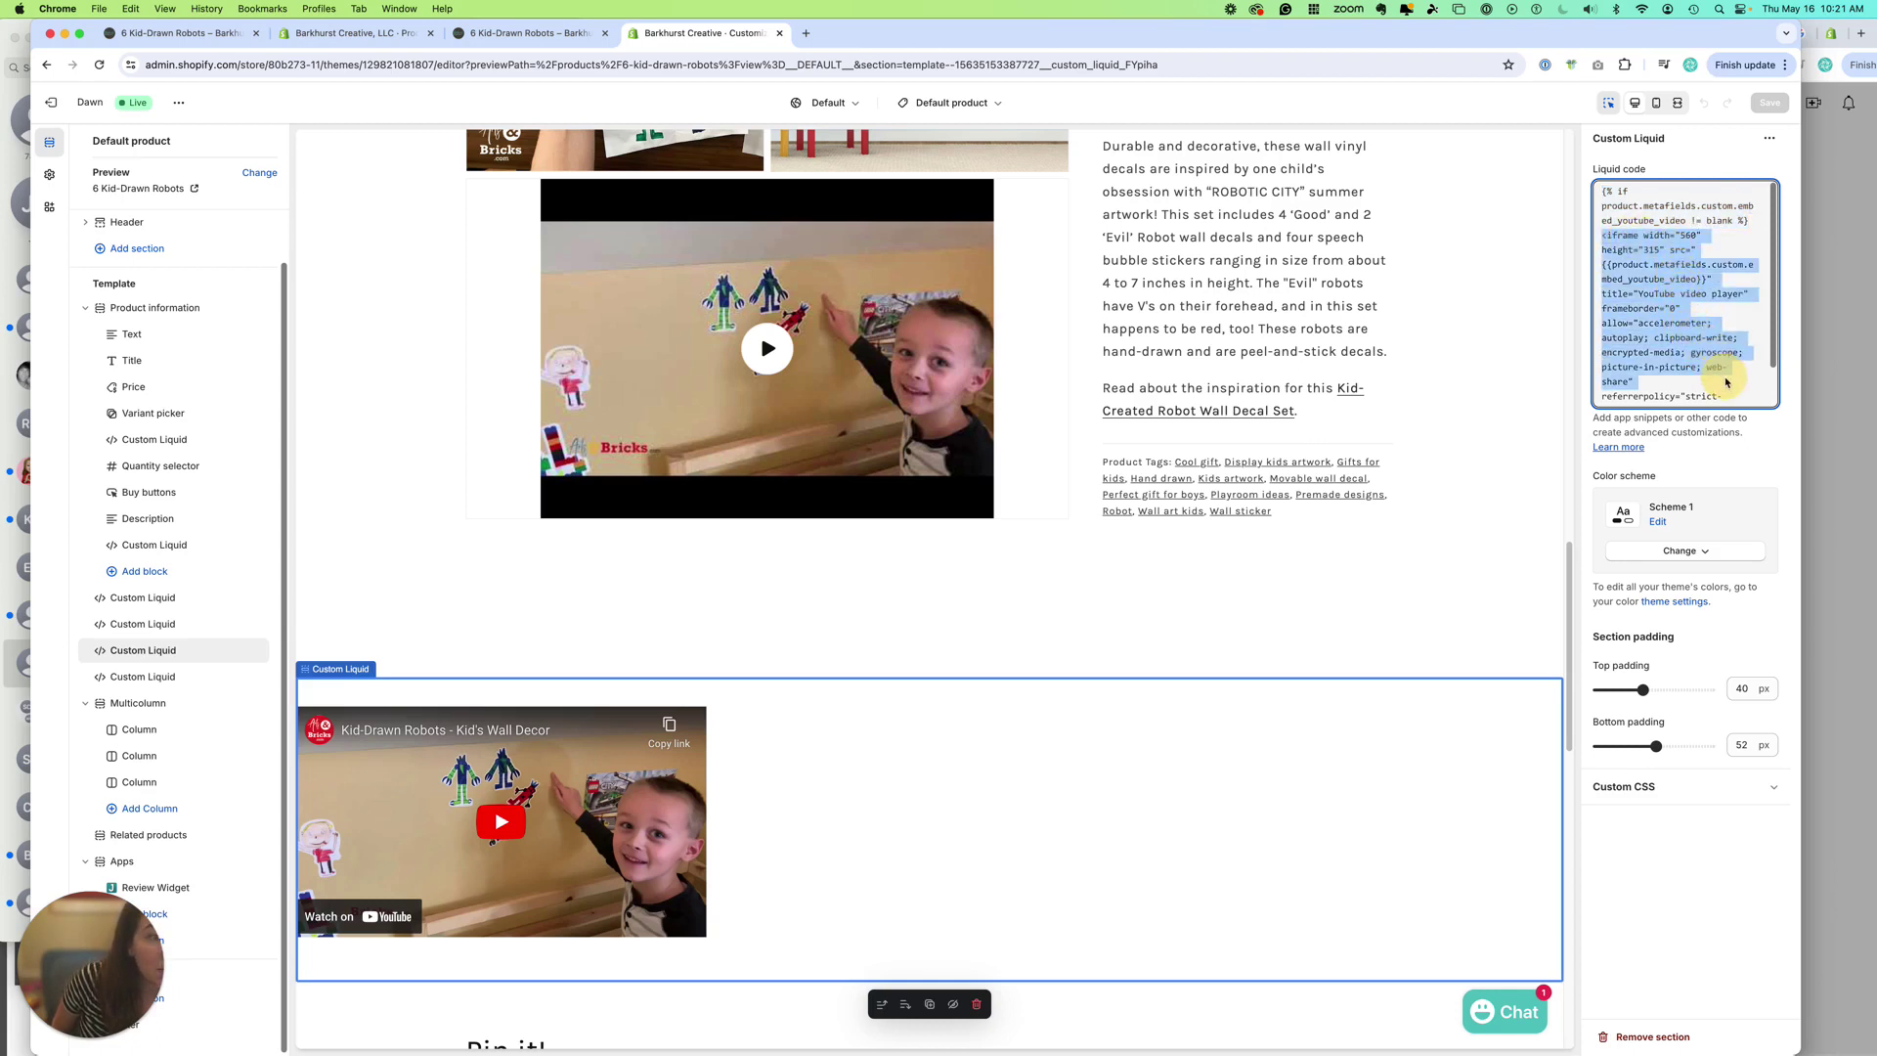
pyautogui.moveTo(1603, 266); pyautogui.dragTo(1718, 281)
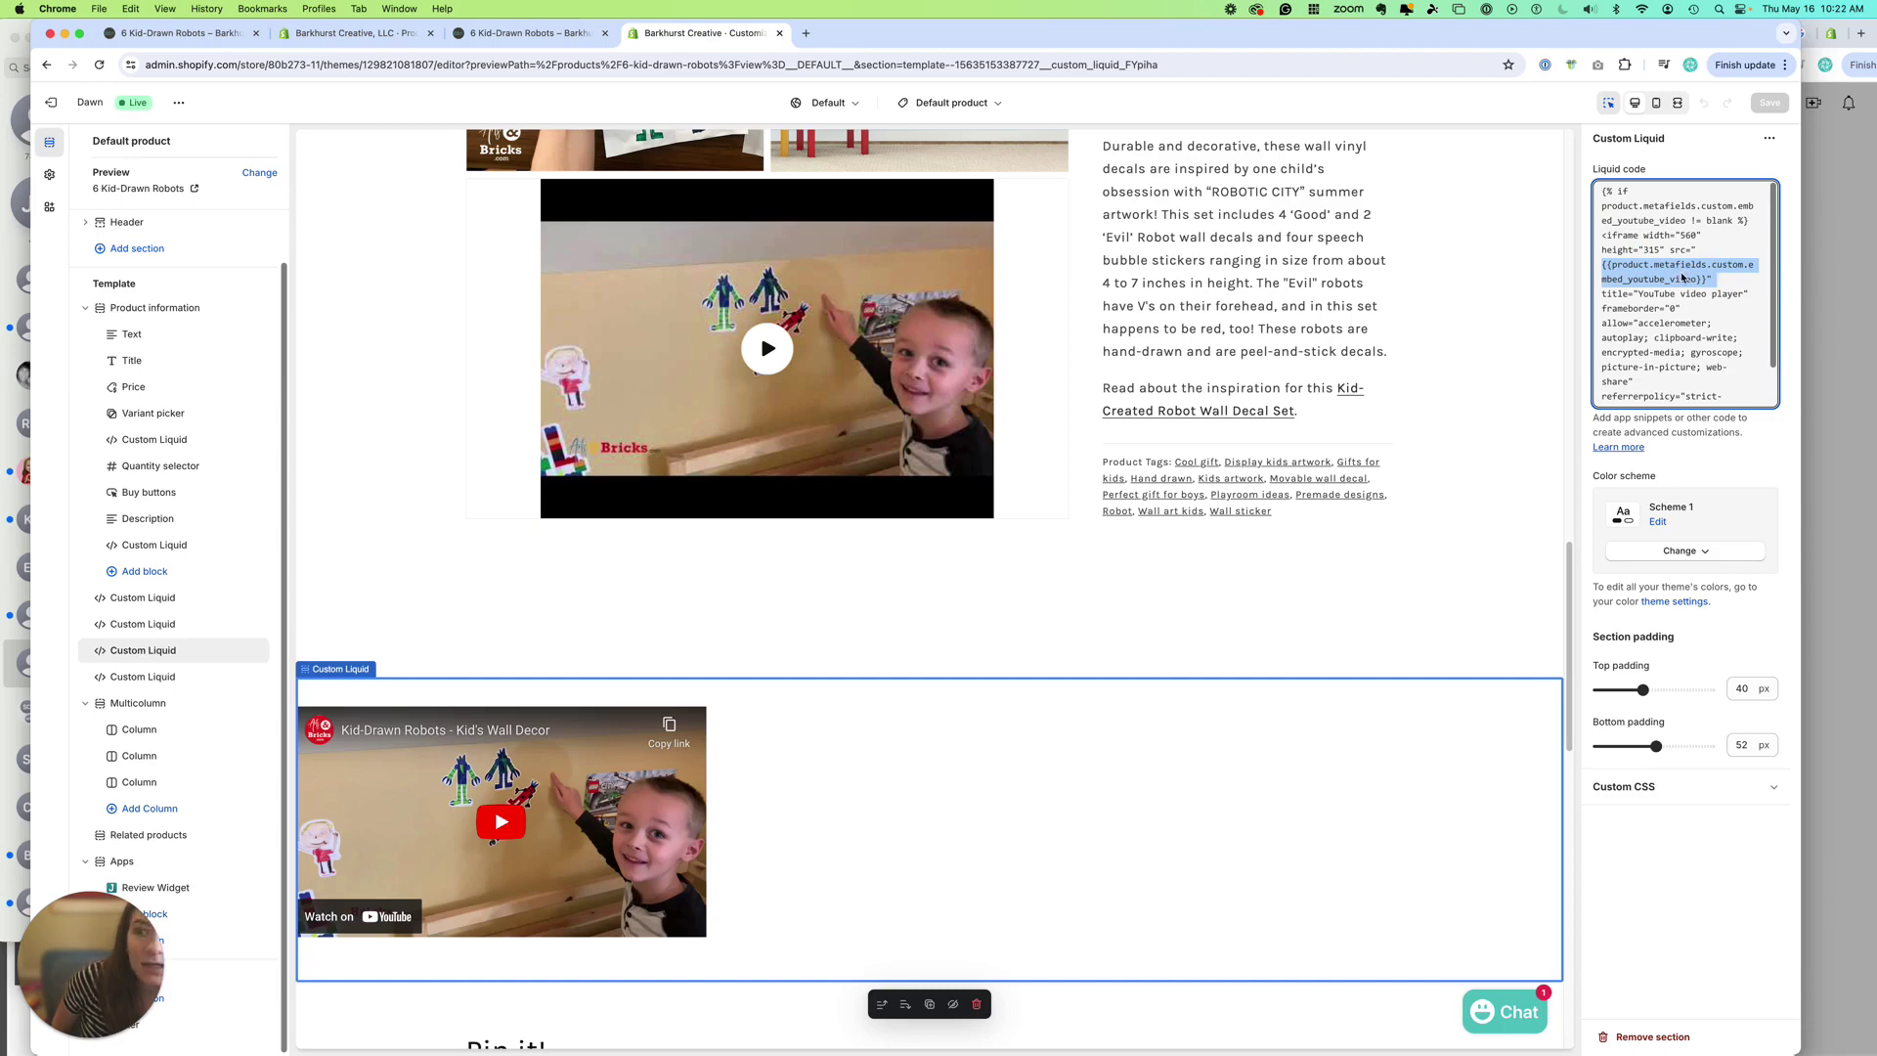
# Compare the product admin, theme editor and live storefront page showing the embedded YouTube video
pyautogui.click(347, 36)
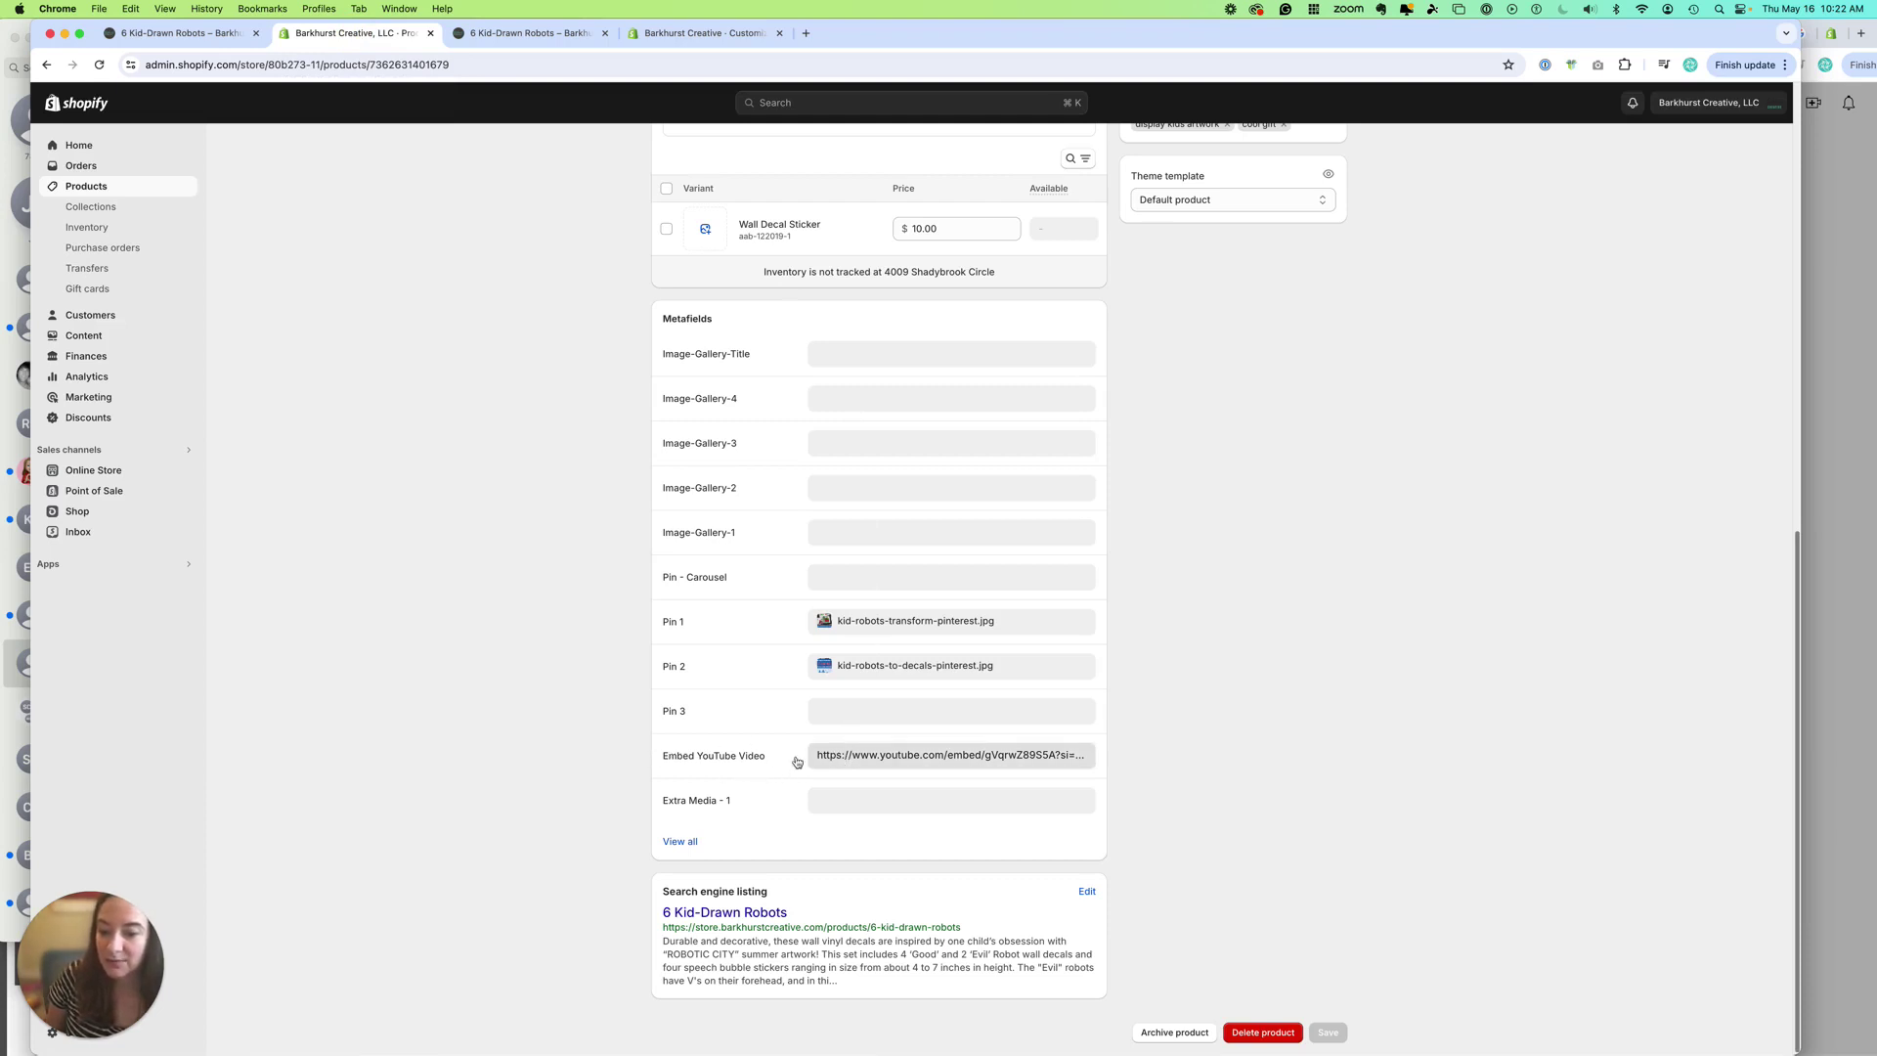
pyautogui.click(685, 33)
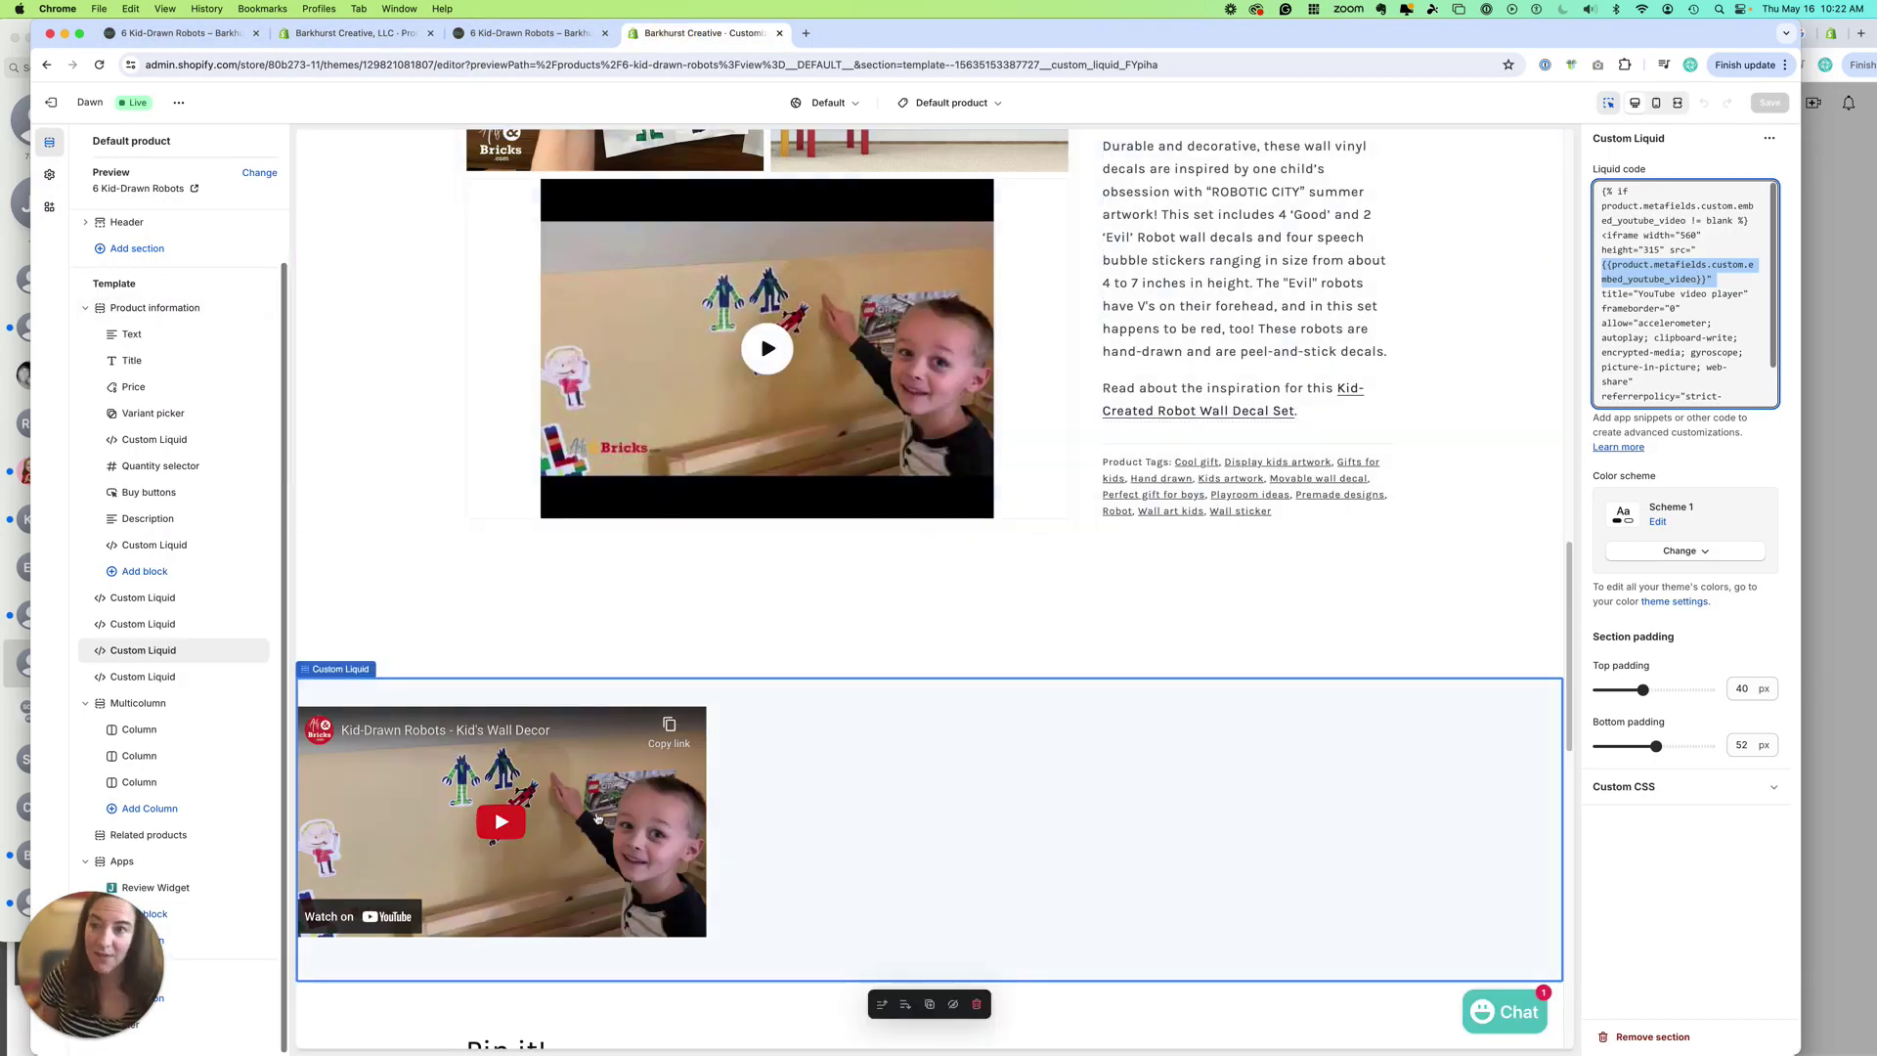
pyautogui.click(168, 34)
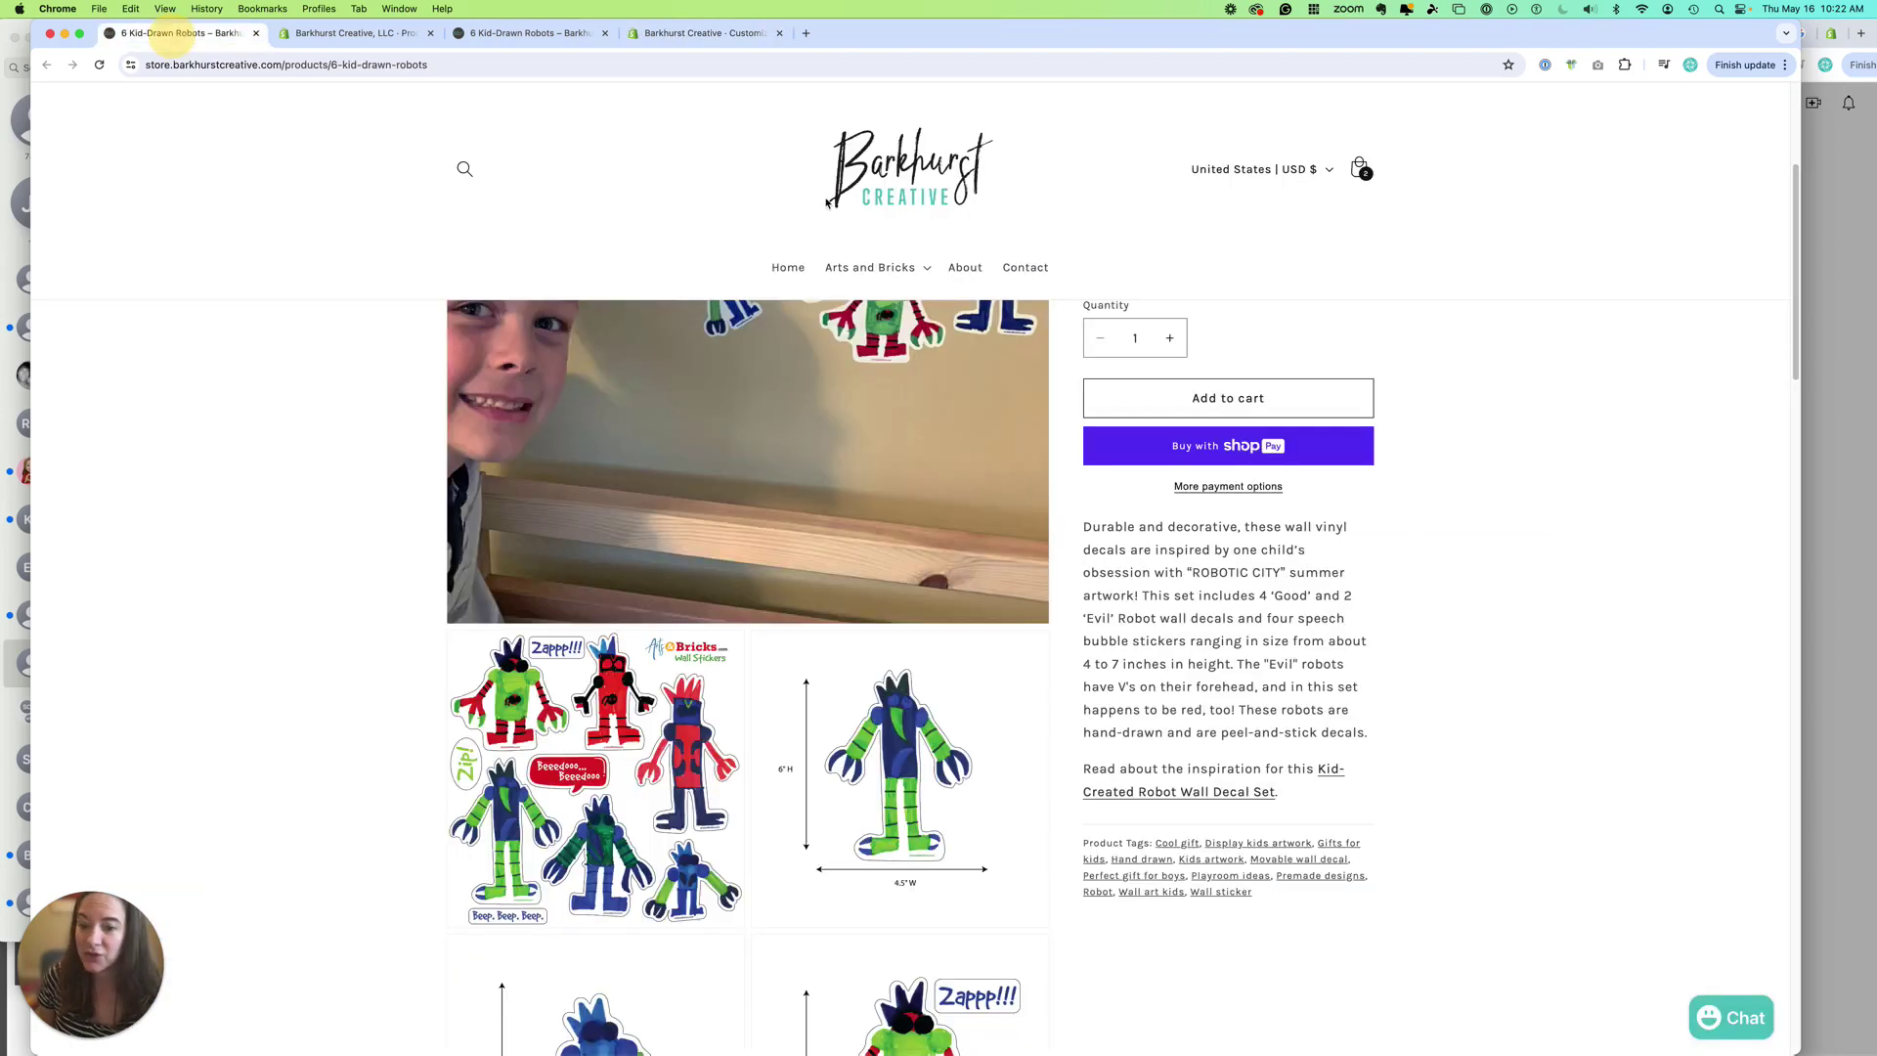
pyautogui.scroll(-15, 1768, 444)
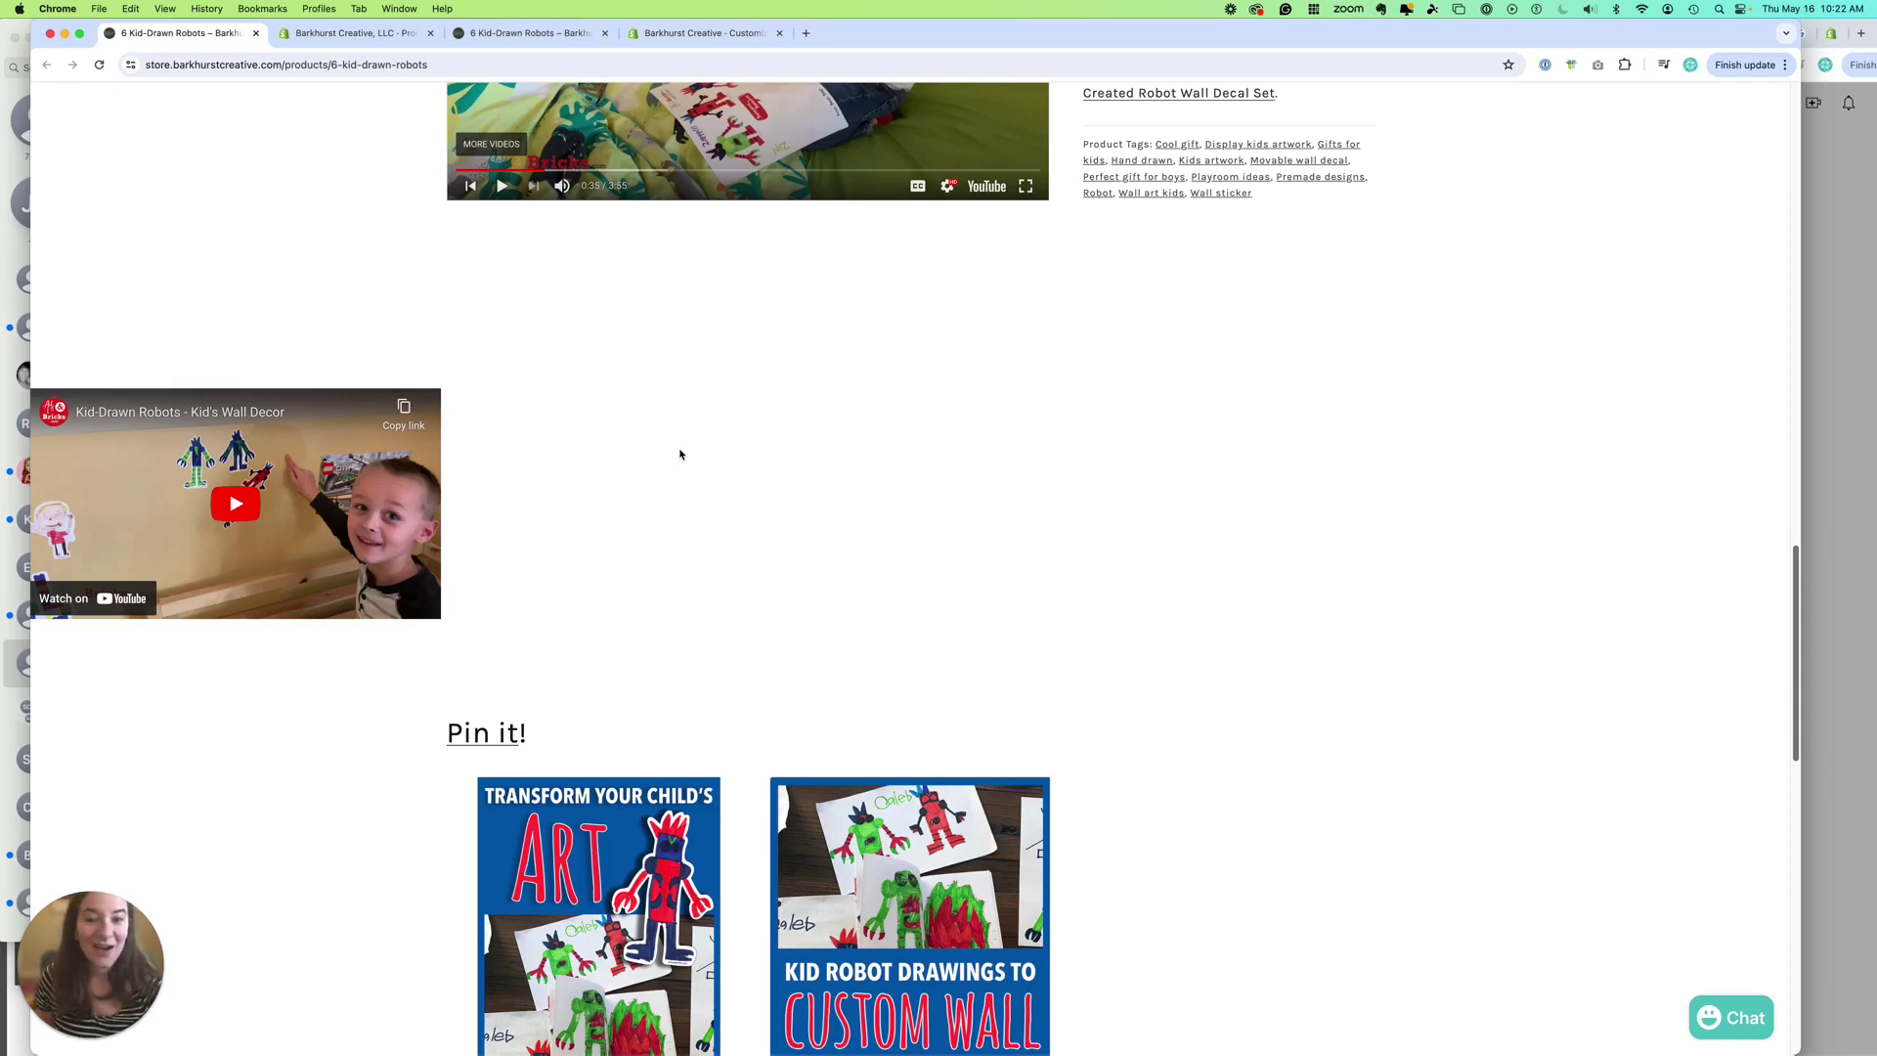
pyautogui.click(341, 35)
pyautogui.click(690, 37)
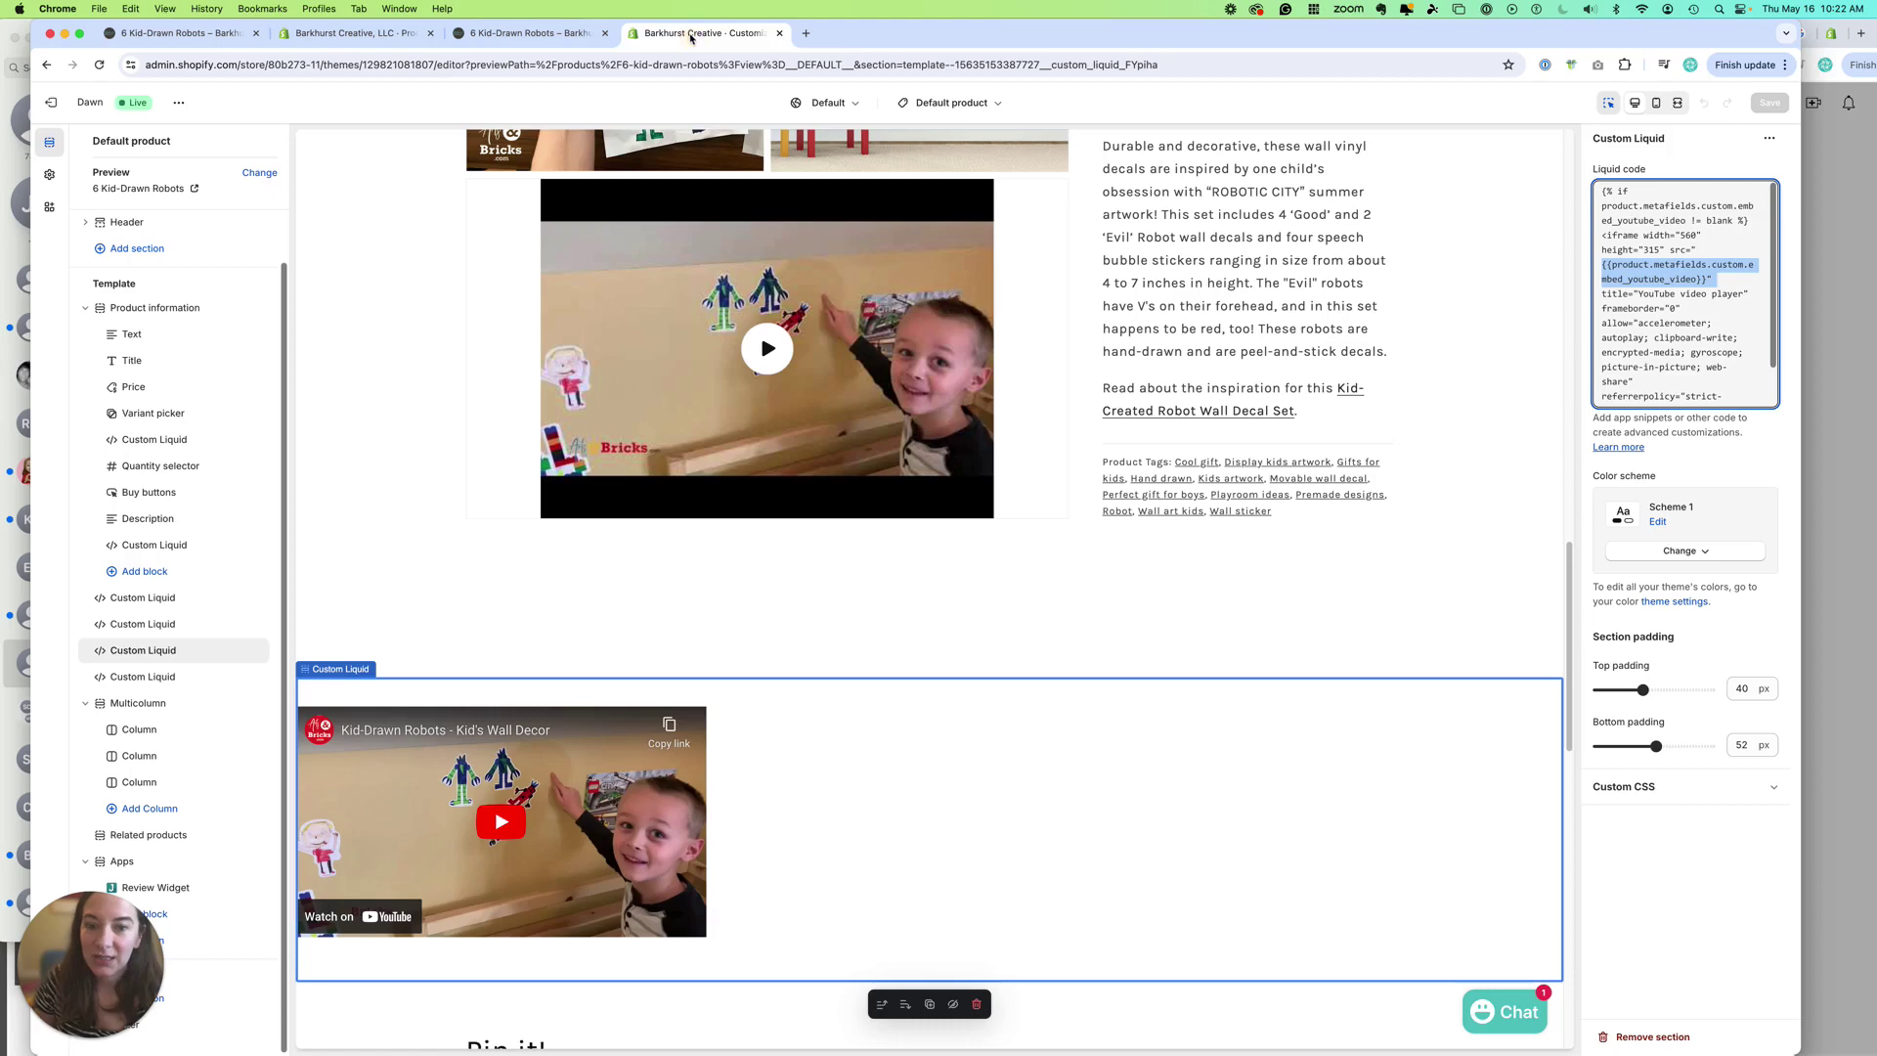
pyautogui.click(500, 35)
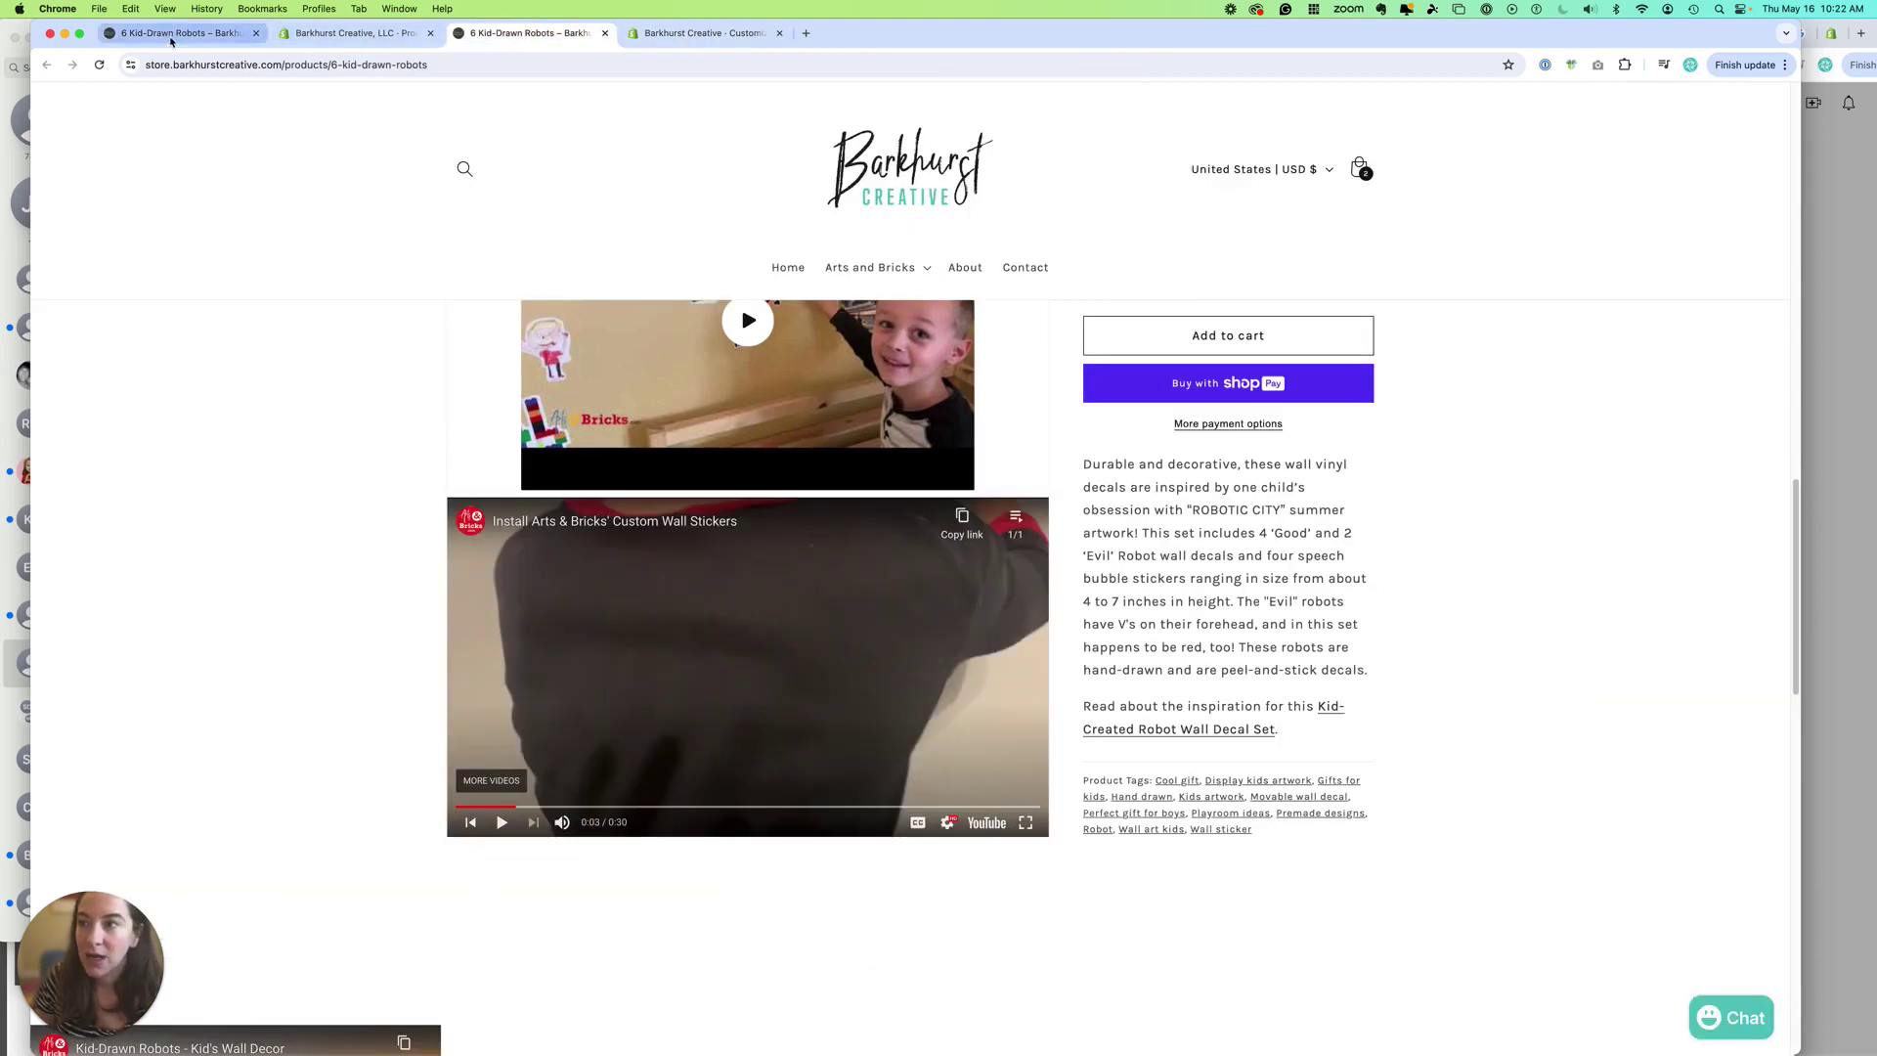
pyautogui.click(400, 39)
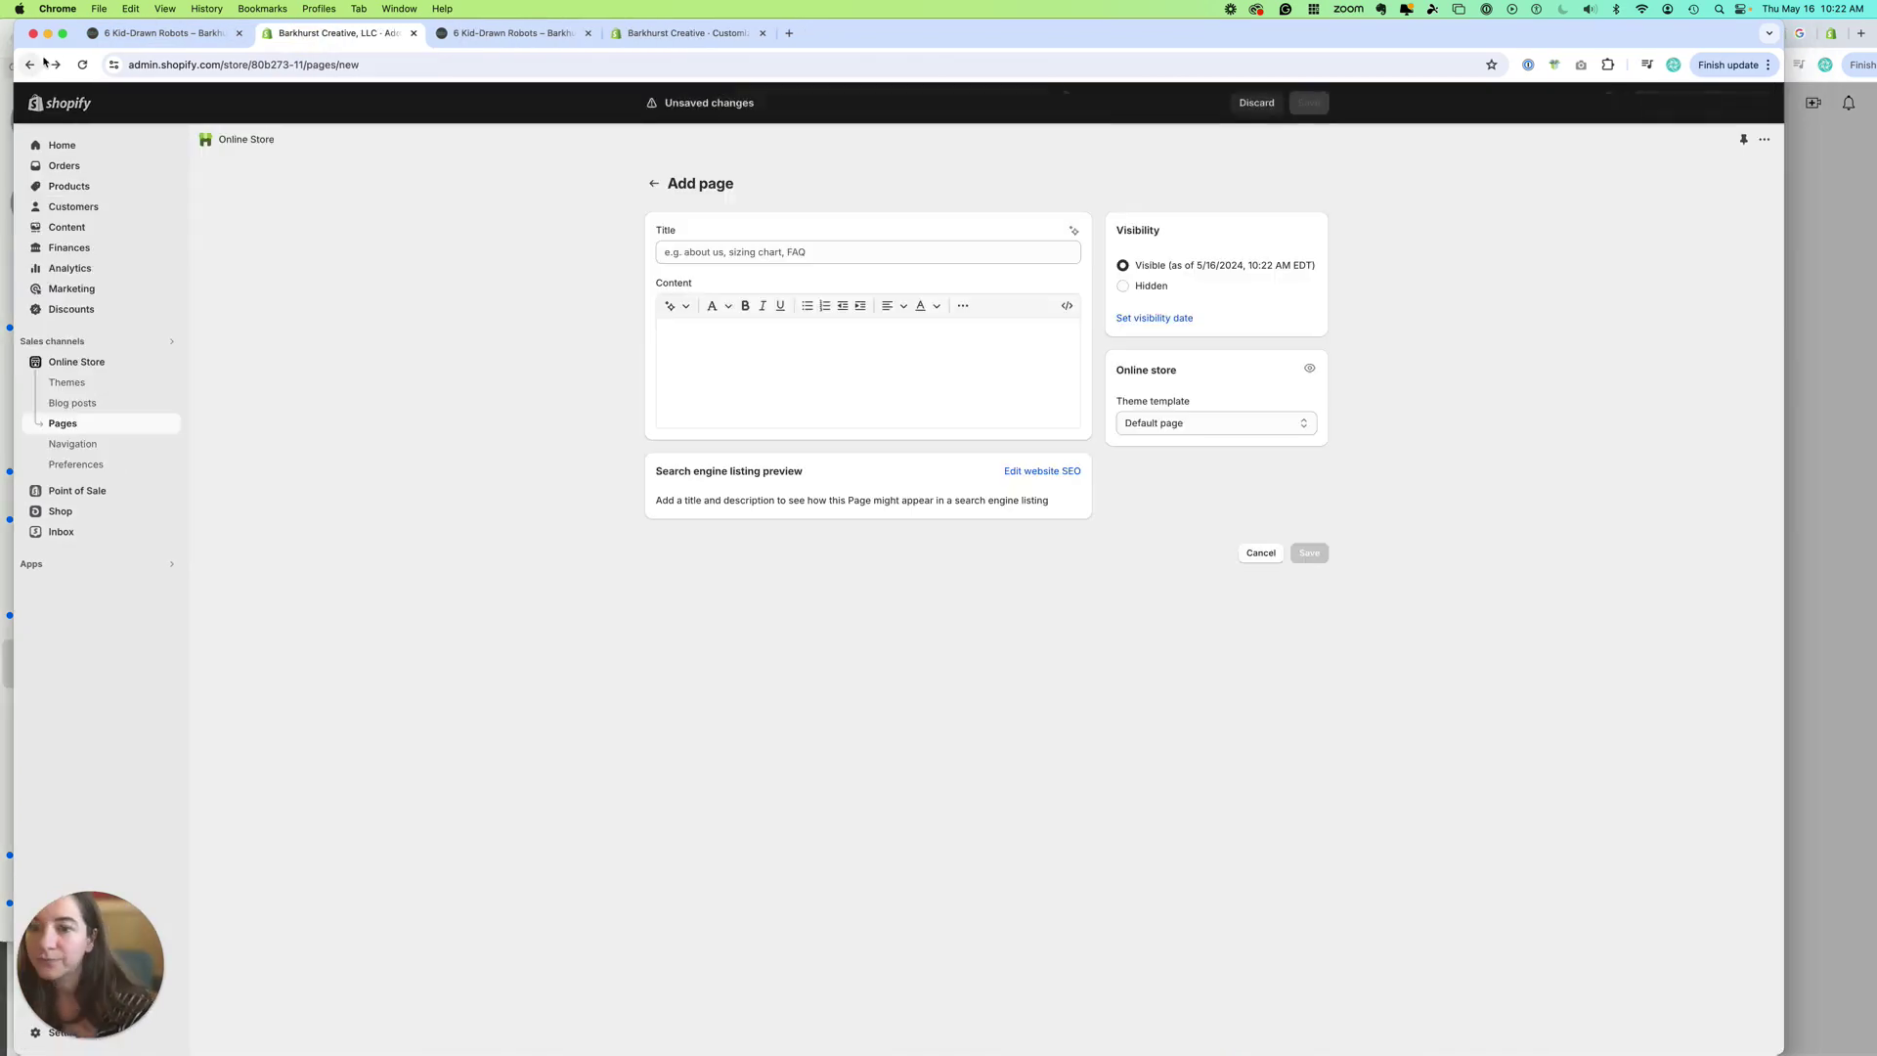
# Open the Insert video dialog from the more options in the new page's Content toolbar
pyautogui.click(137, 40)
pyautogui.click(341, 39)
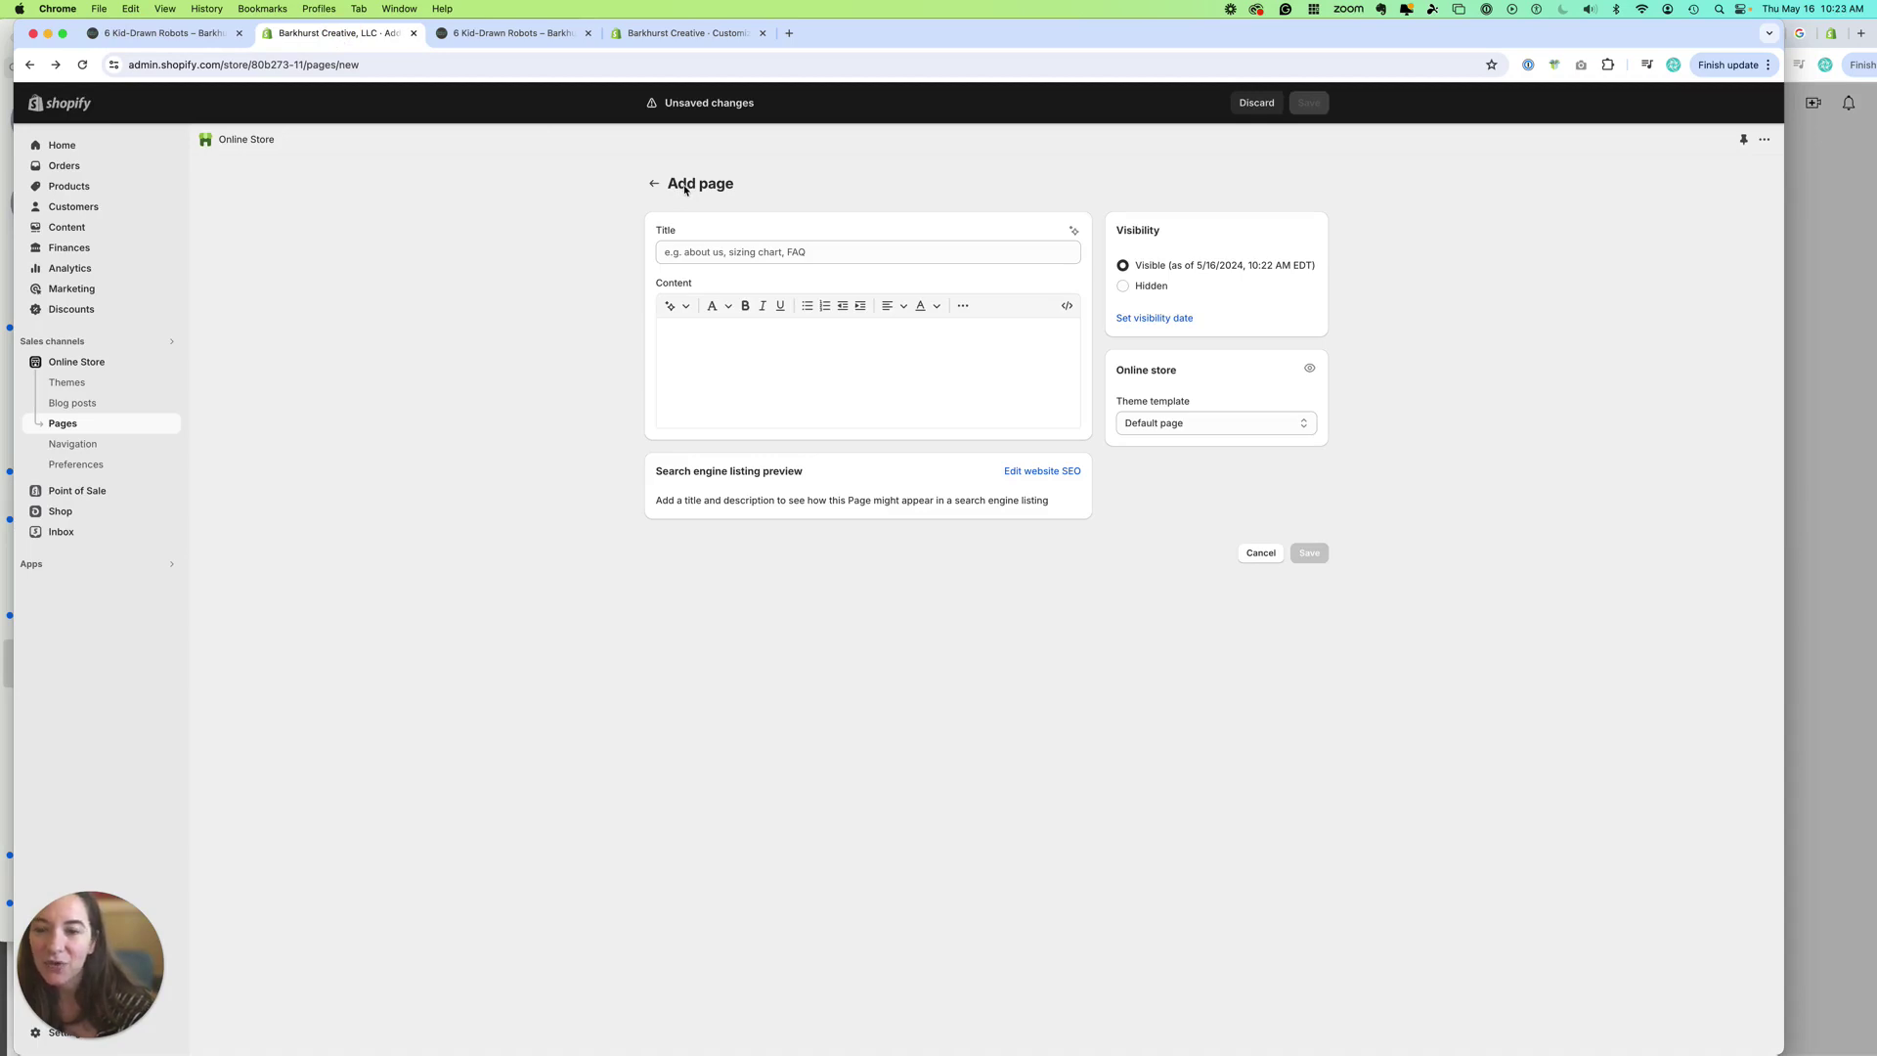
pyautogui.click(963, 308)
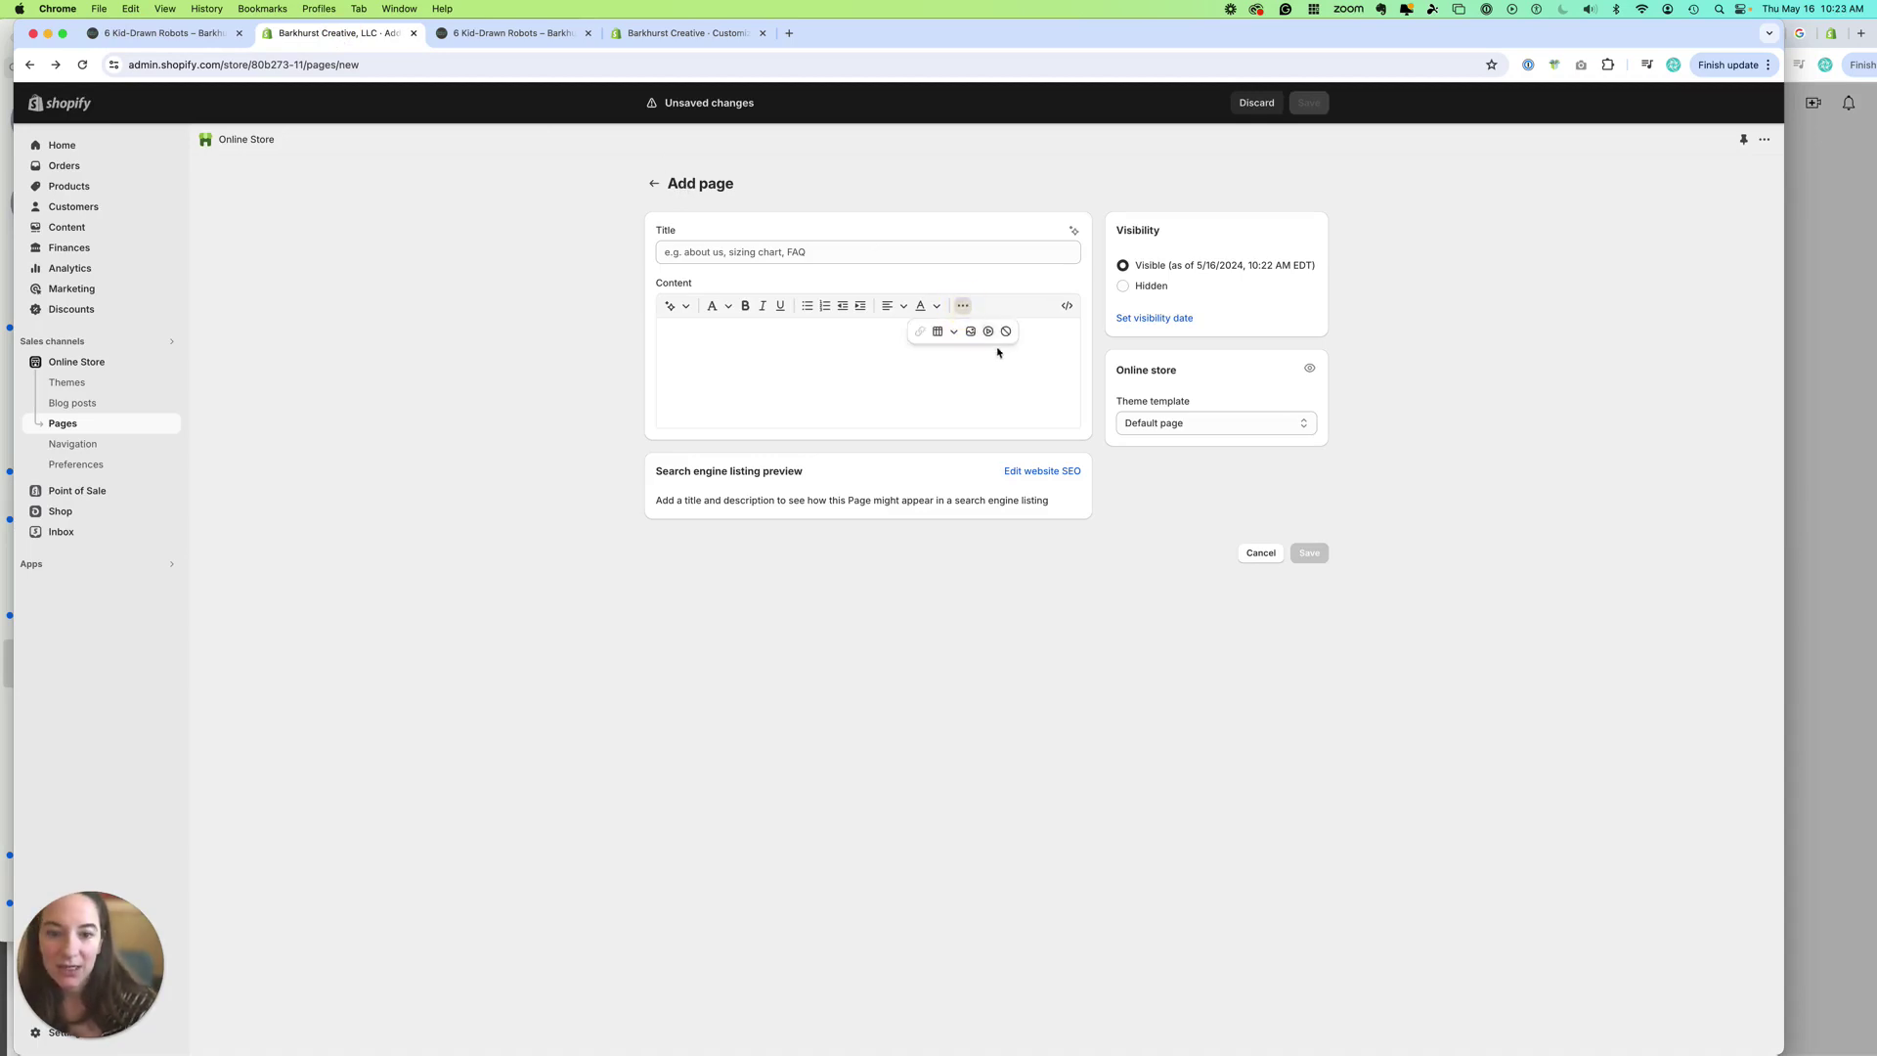
pyautogui.click(989, 335)
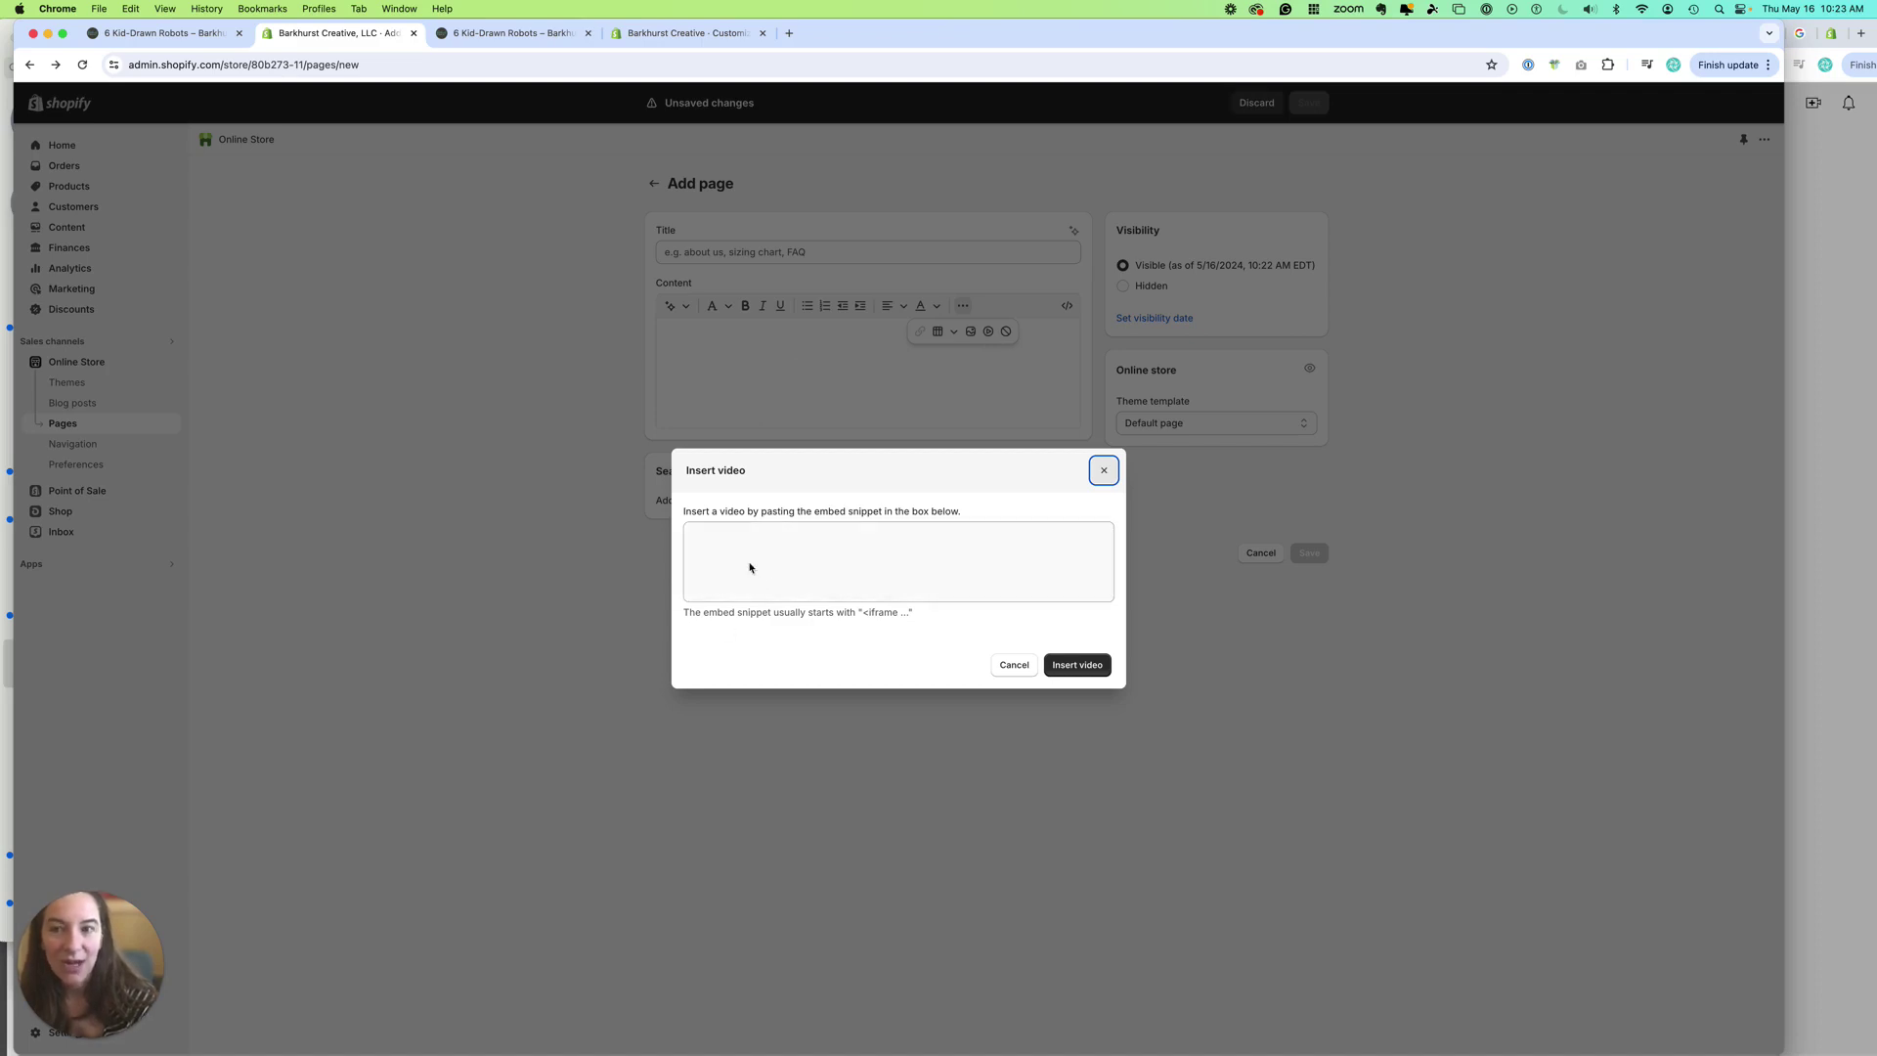
pyautogui.moveTo(828, 33); pyautogui.dragTo(839, 84)
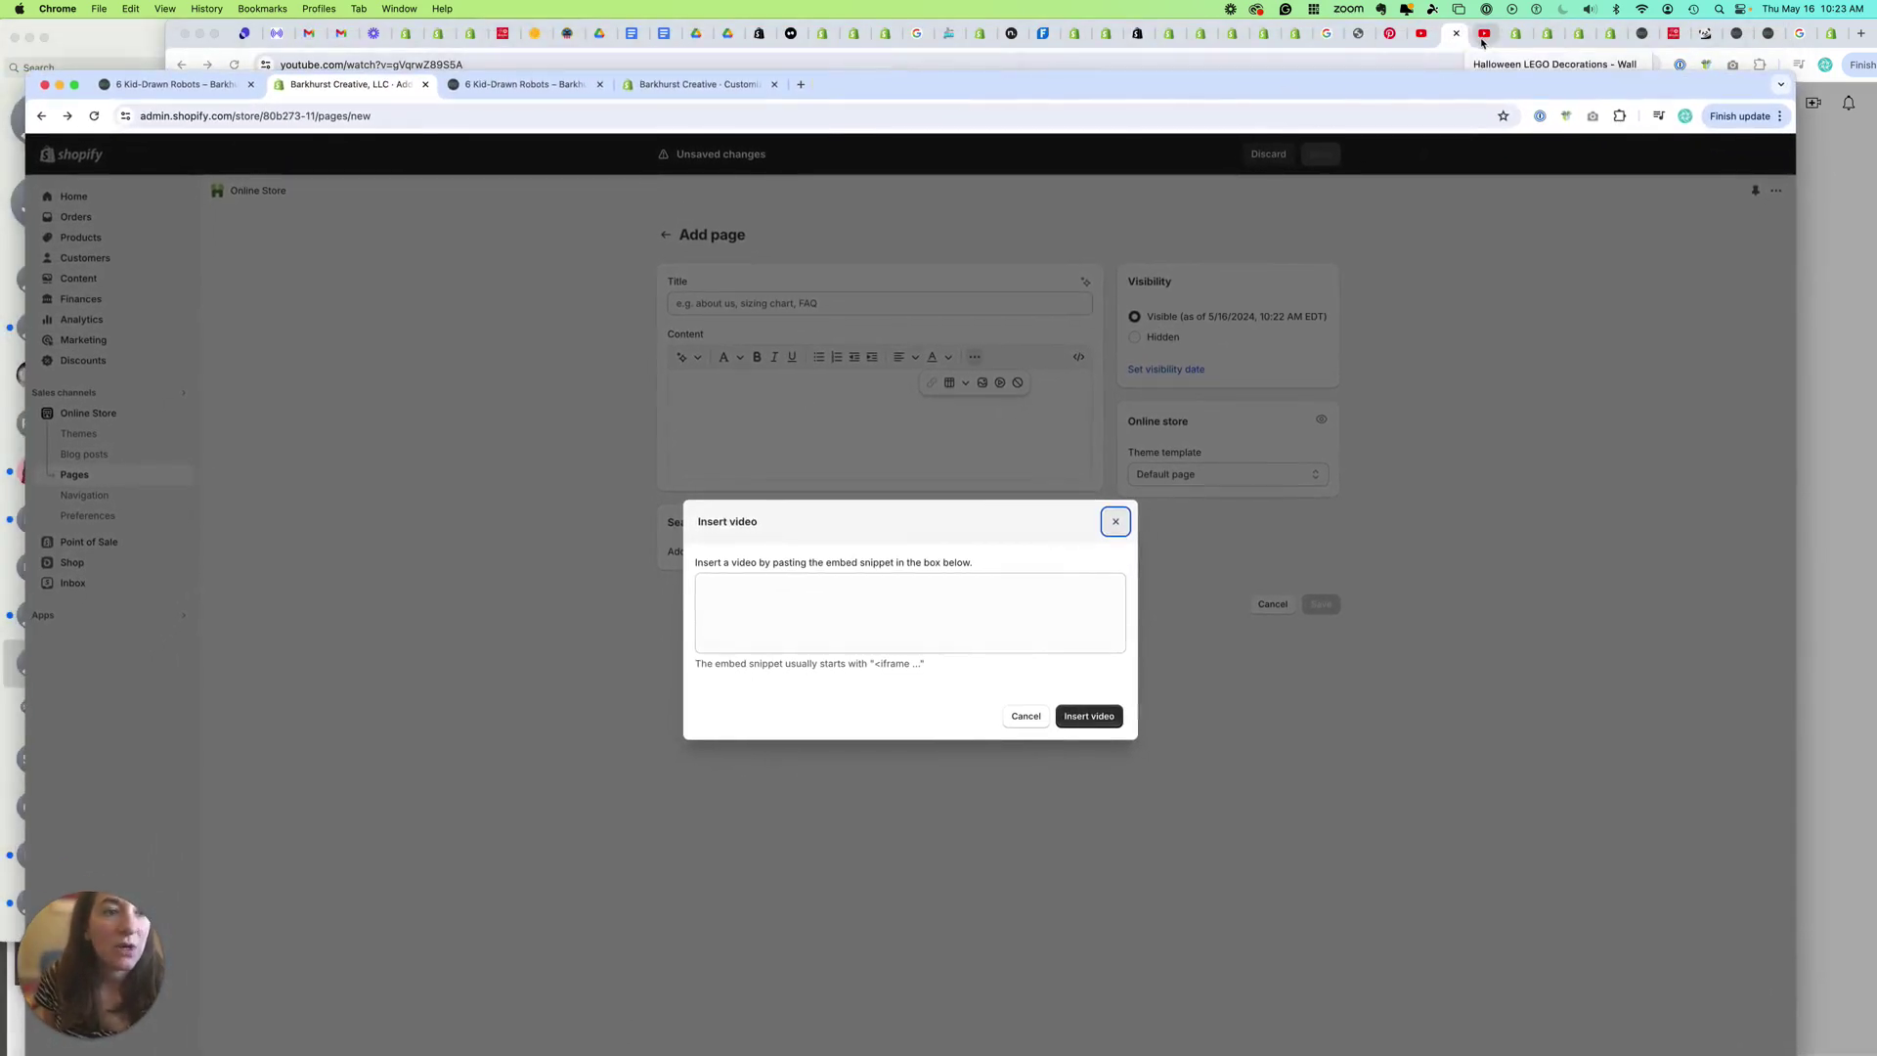
# Copy the Kid-Drawn Robots video's YouTube page address and return to the Shopify window
pyautogui.click(1450, 46)
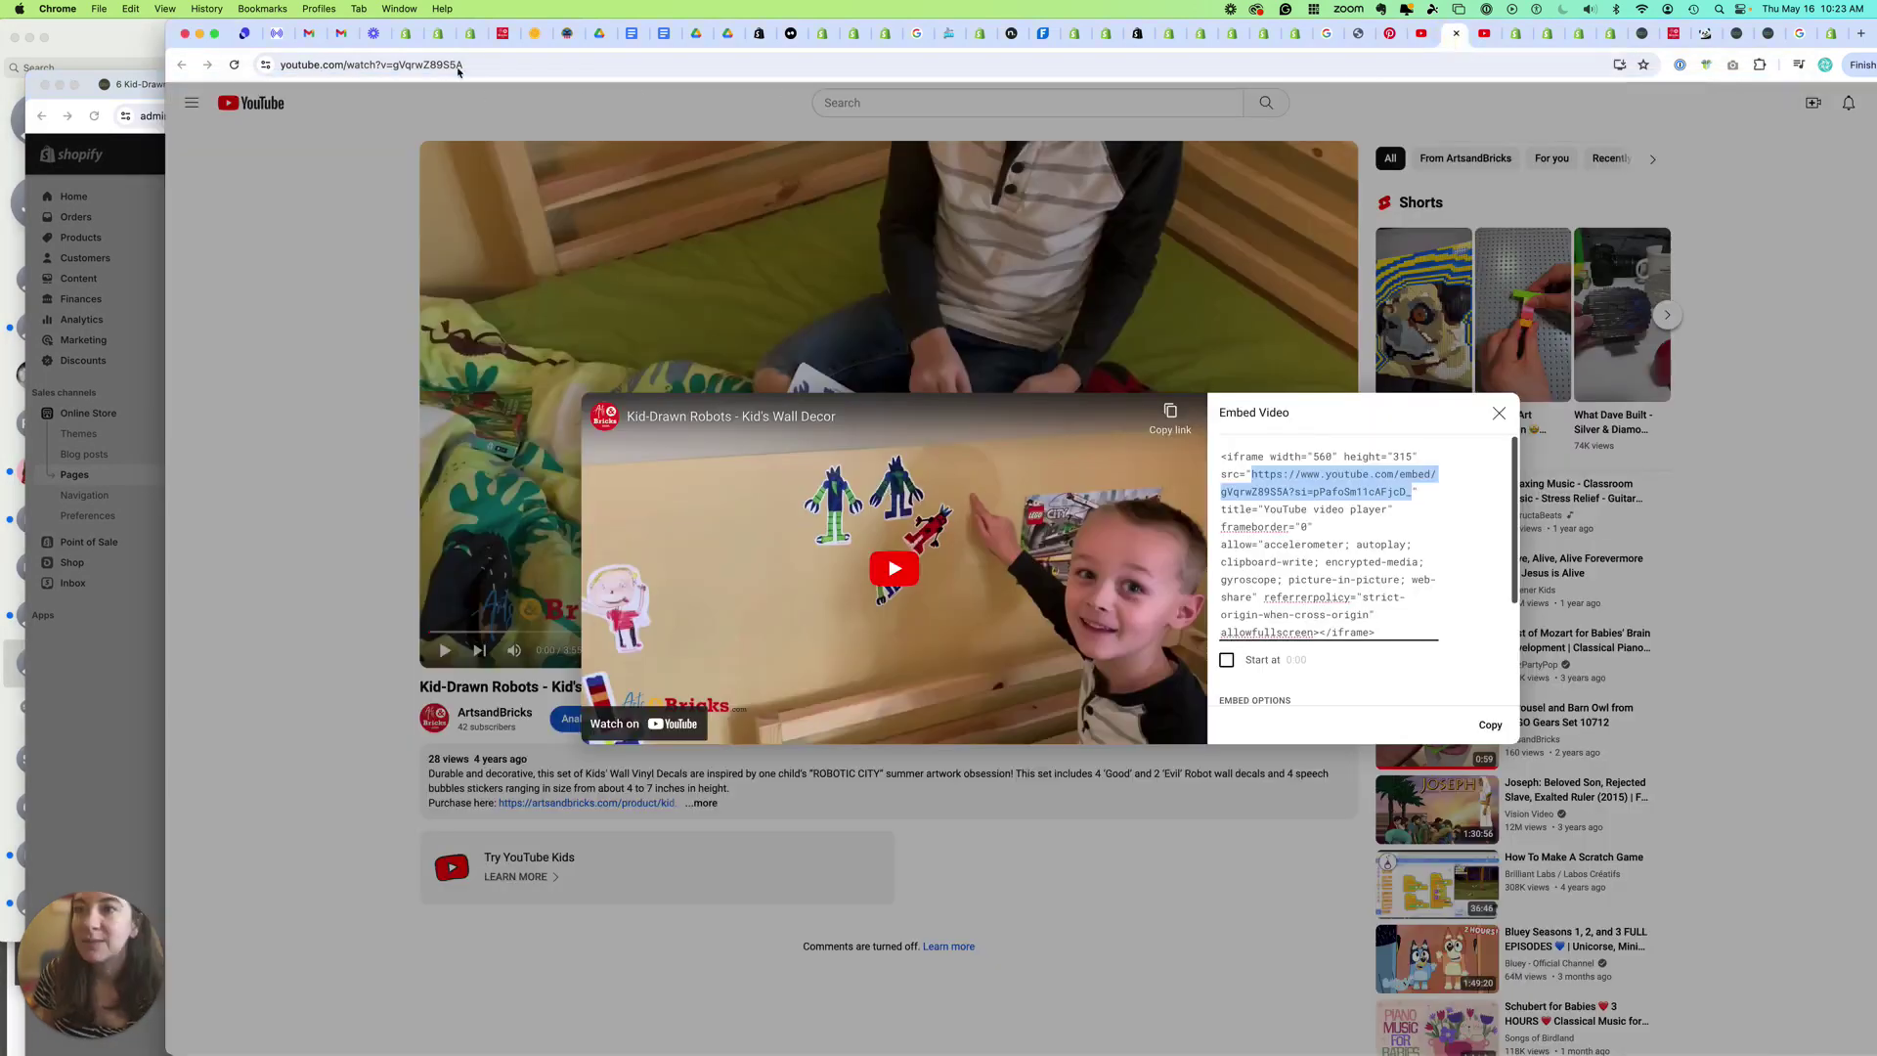
pyautogui.click(463, 68)
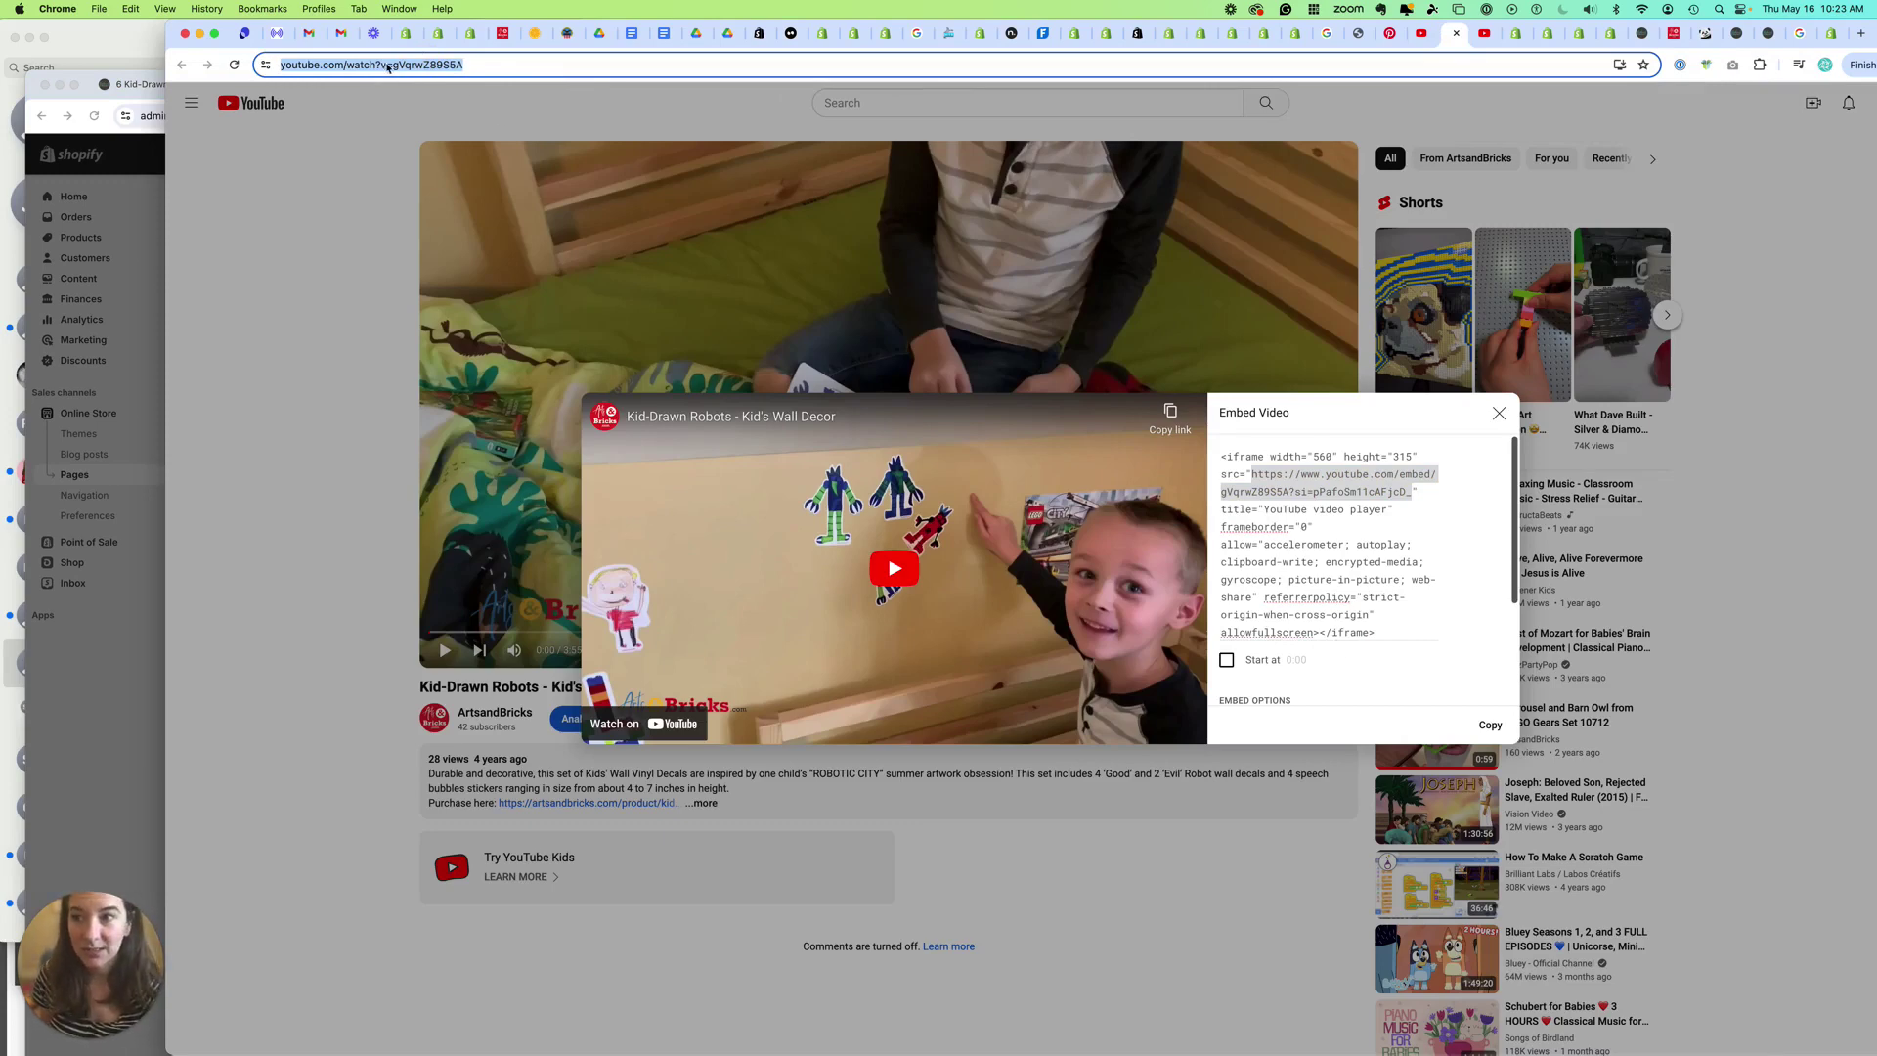
pyautogui.click(389, 65)
pyautogui.press('super+a')
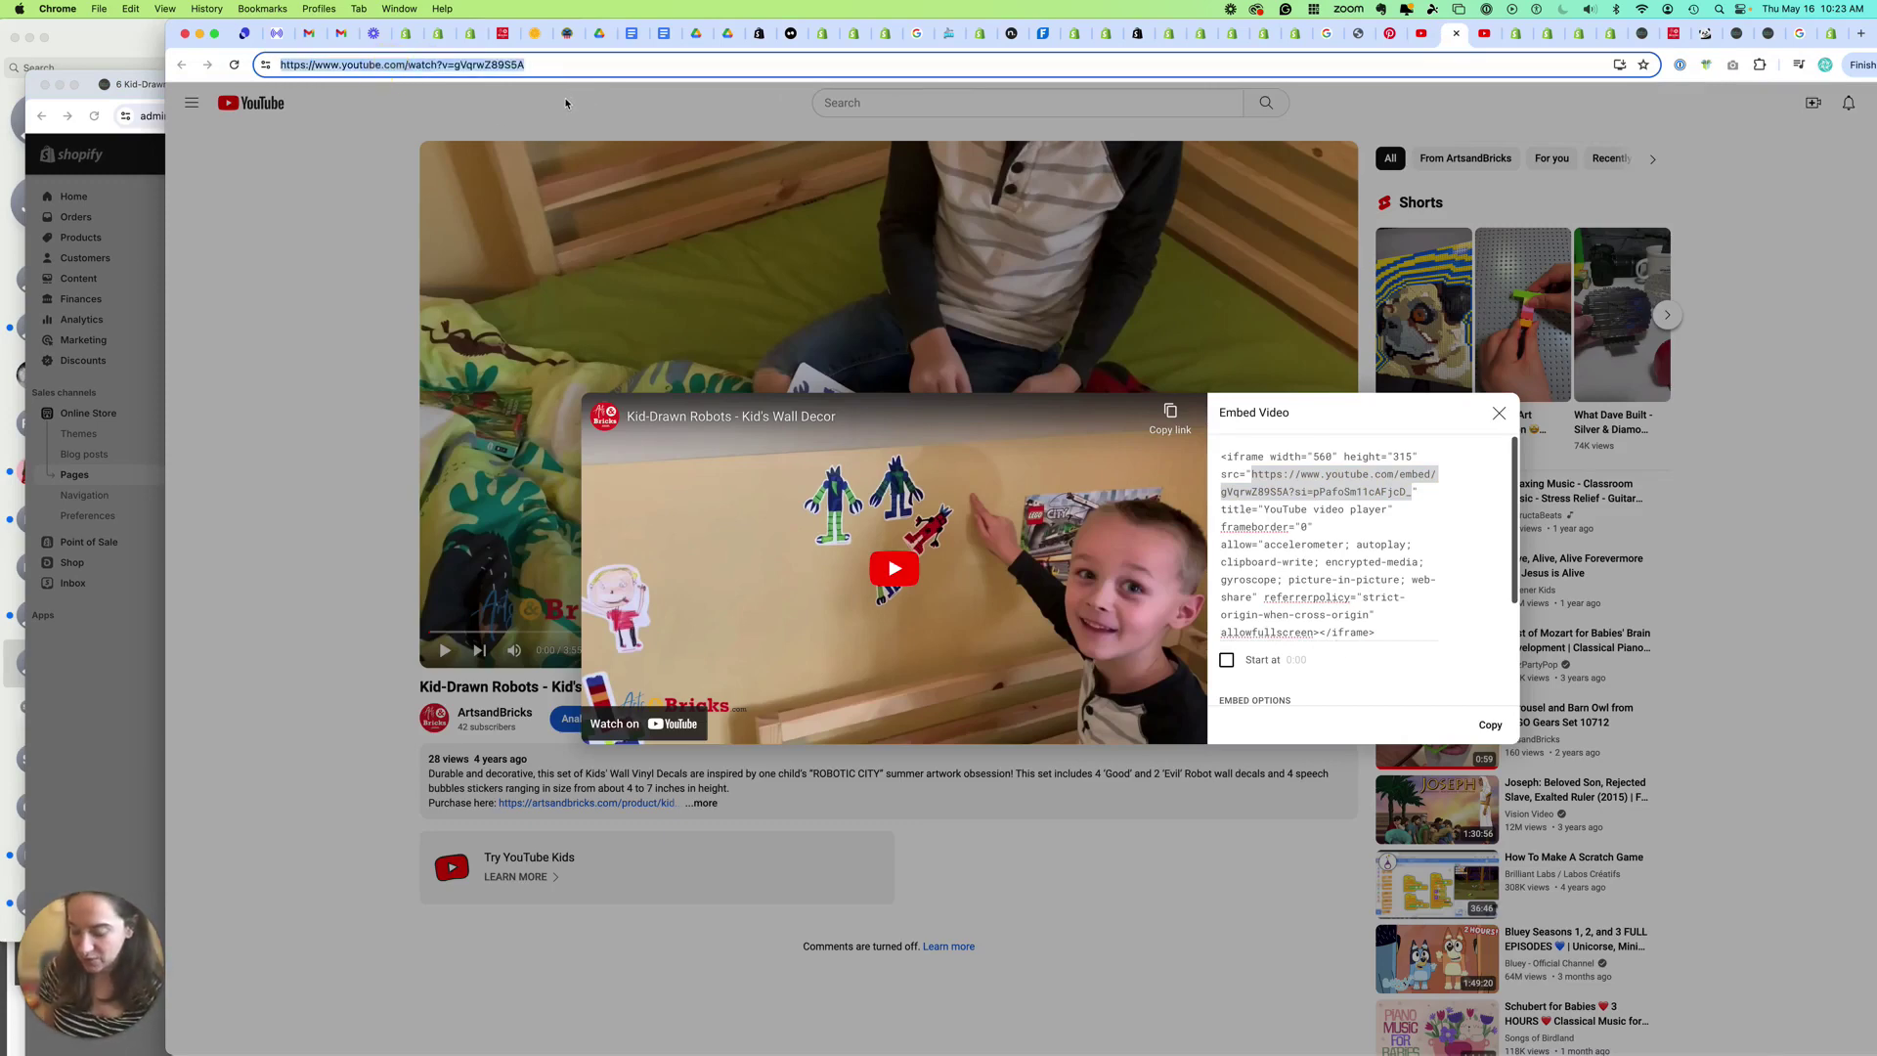
pyautogui.click(73, 98)
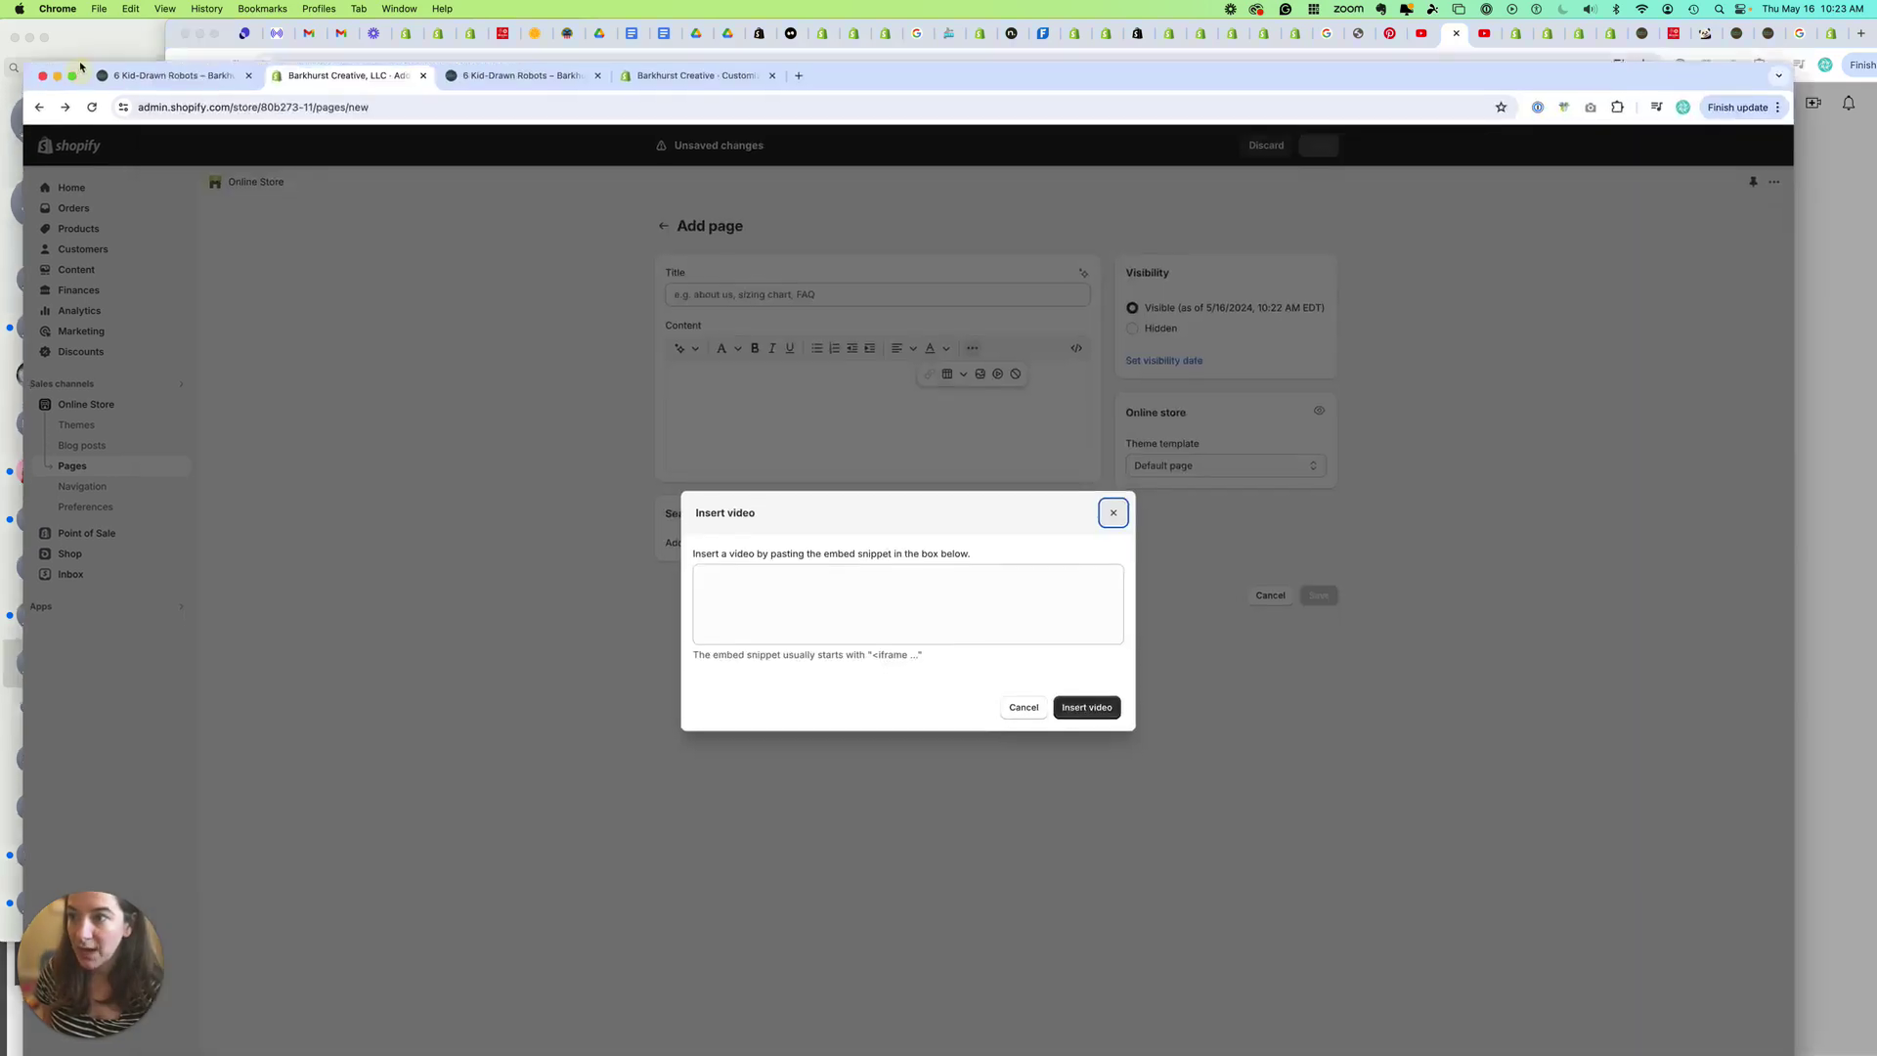
# Search the web for 'embed' and open the Embed Responsively site
pyautogui.click(820, 33)
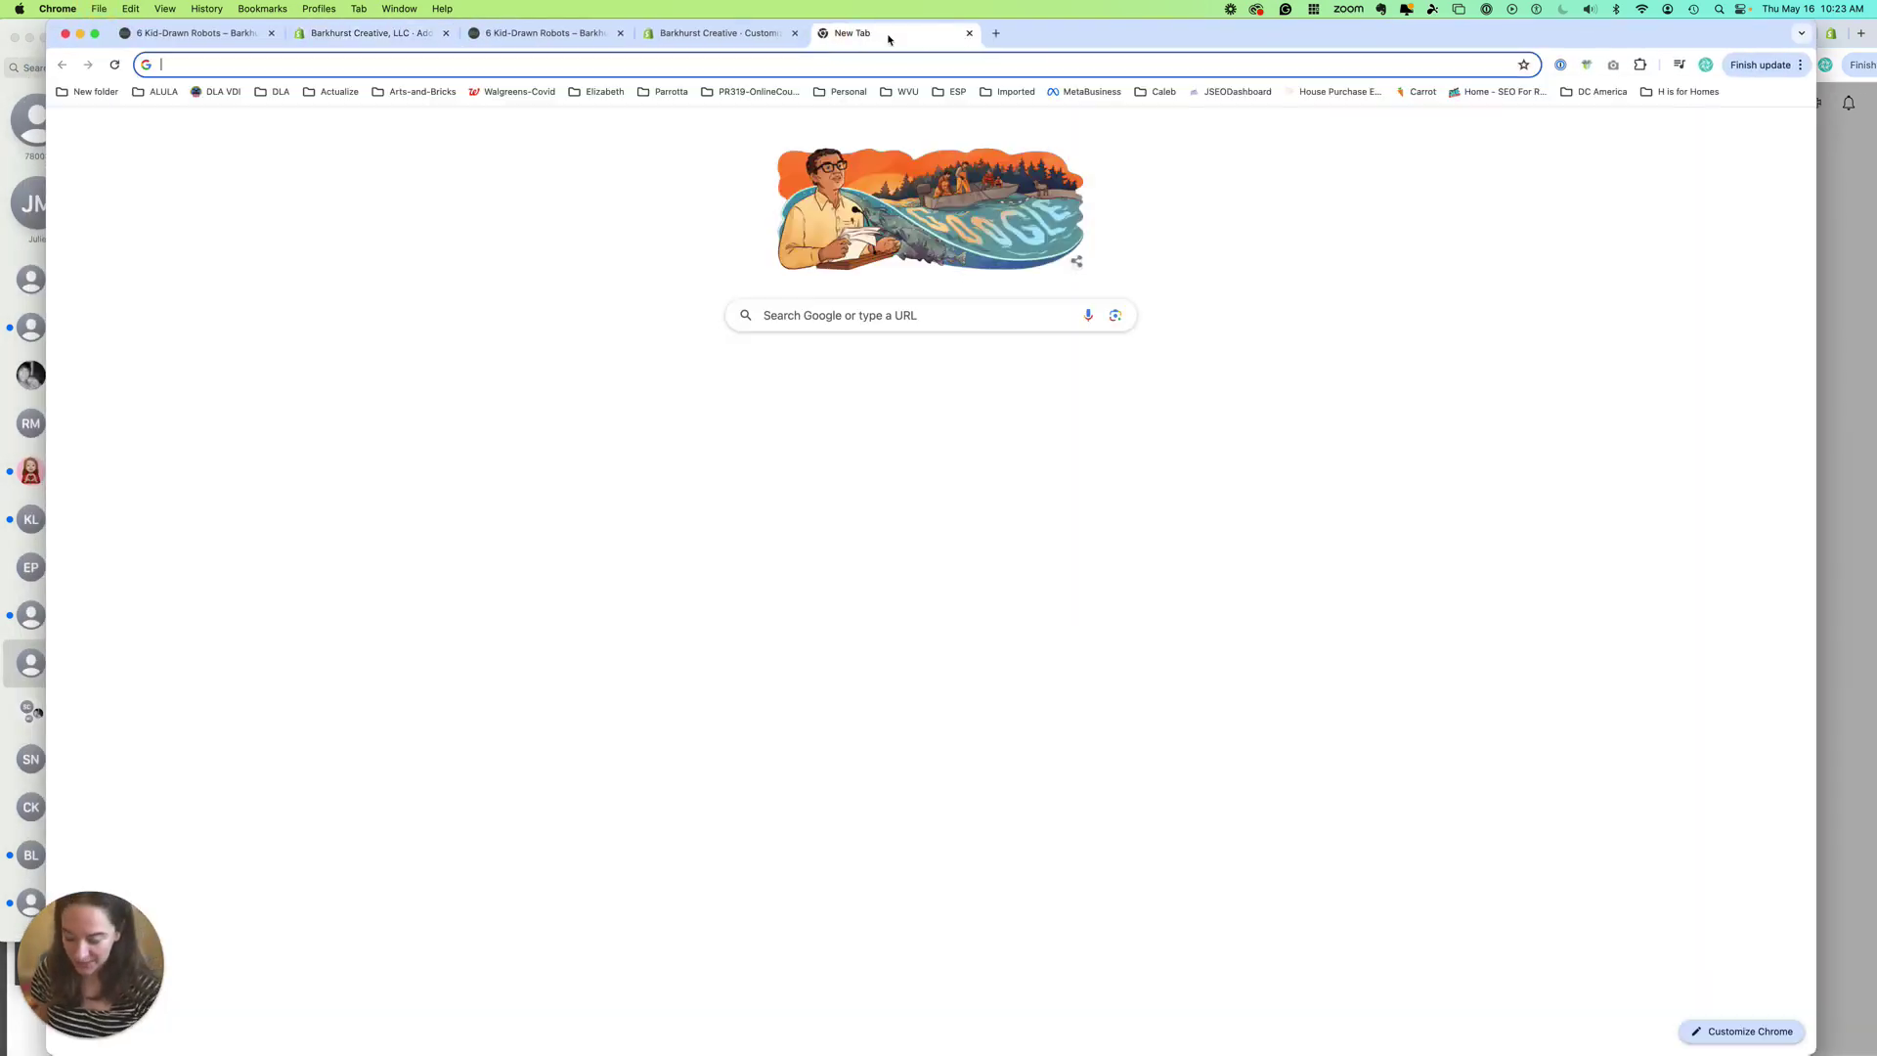
pyautogui.write('embed')
pyautogui.press('Return')
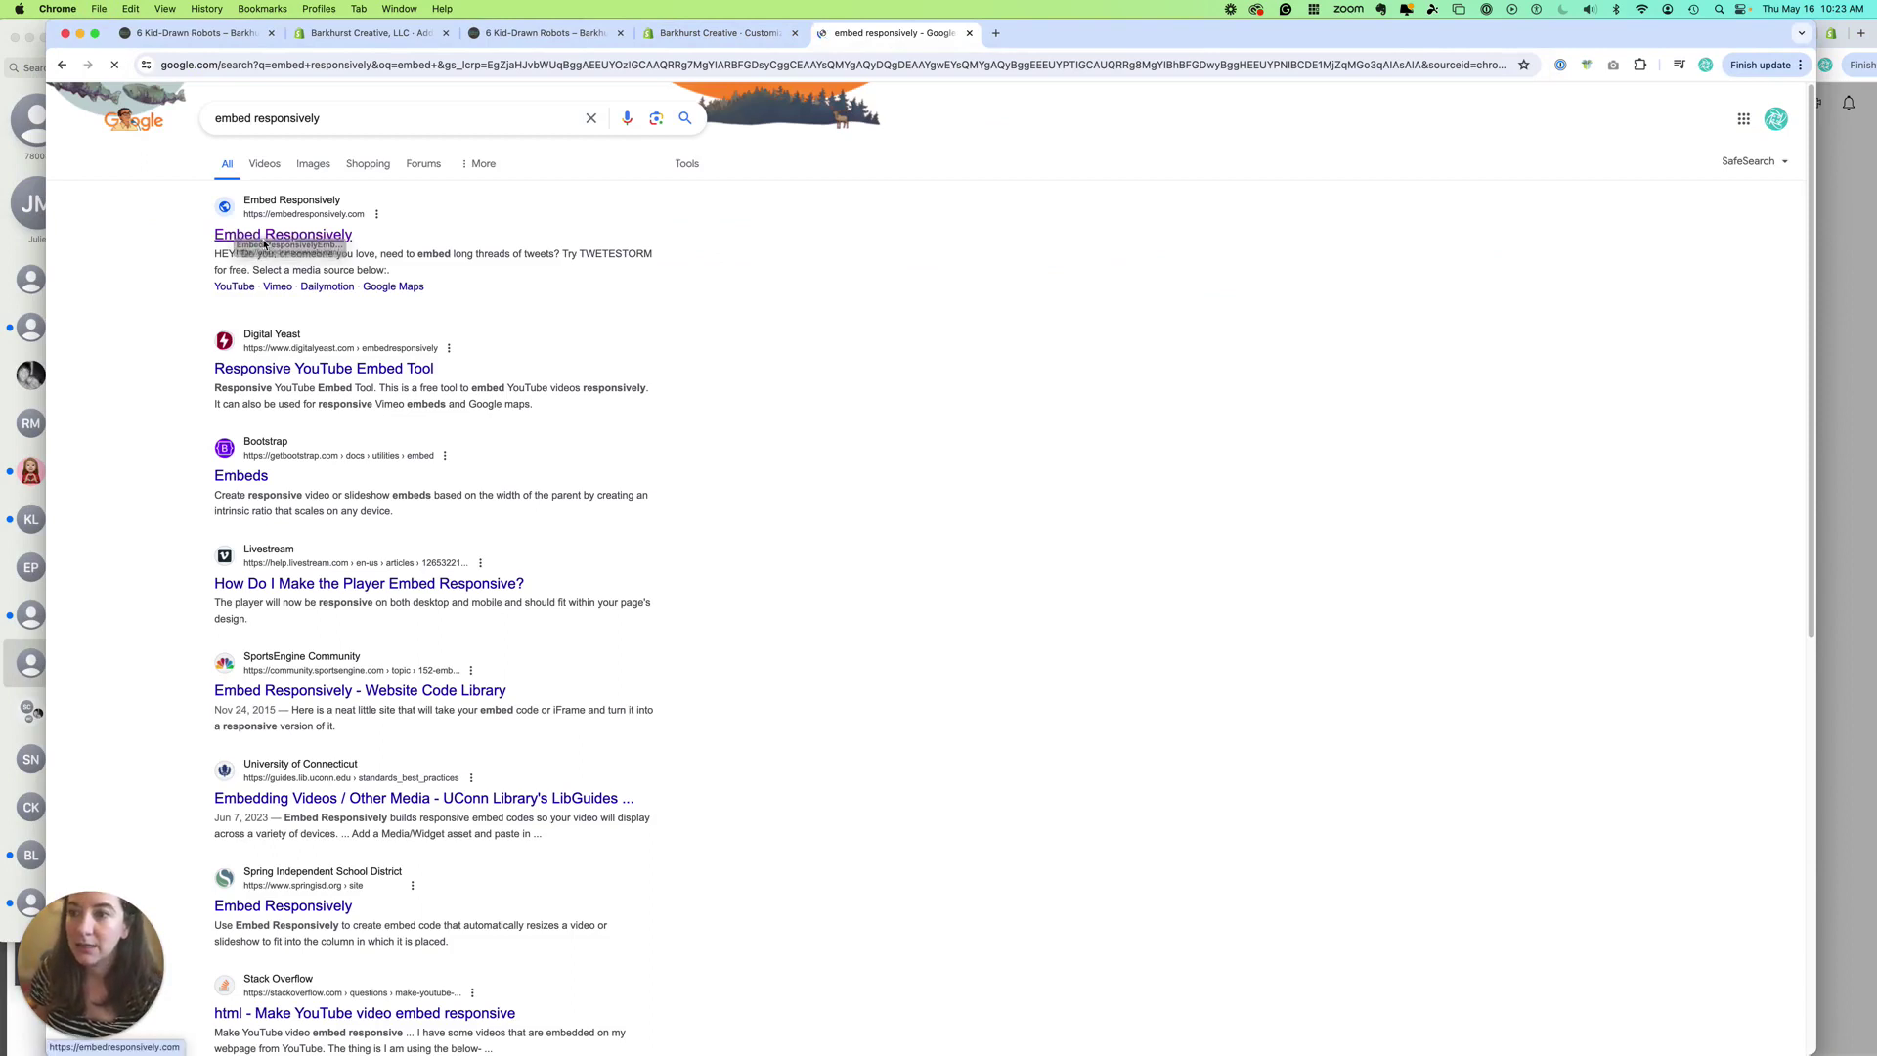
pyautogui.click(267, 237)
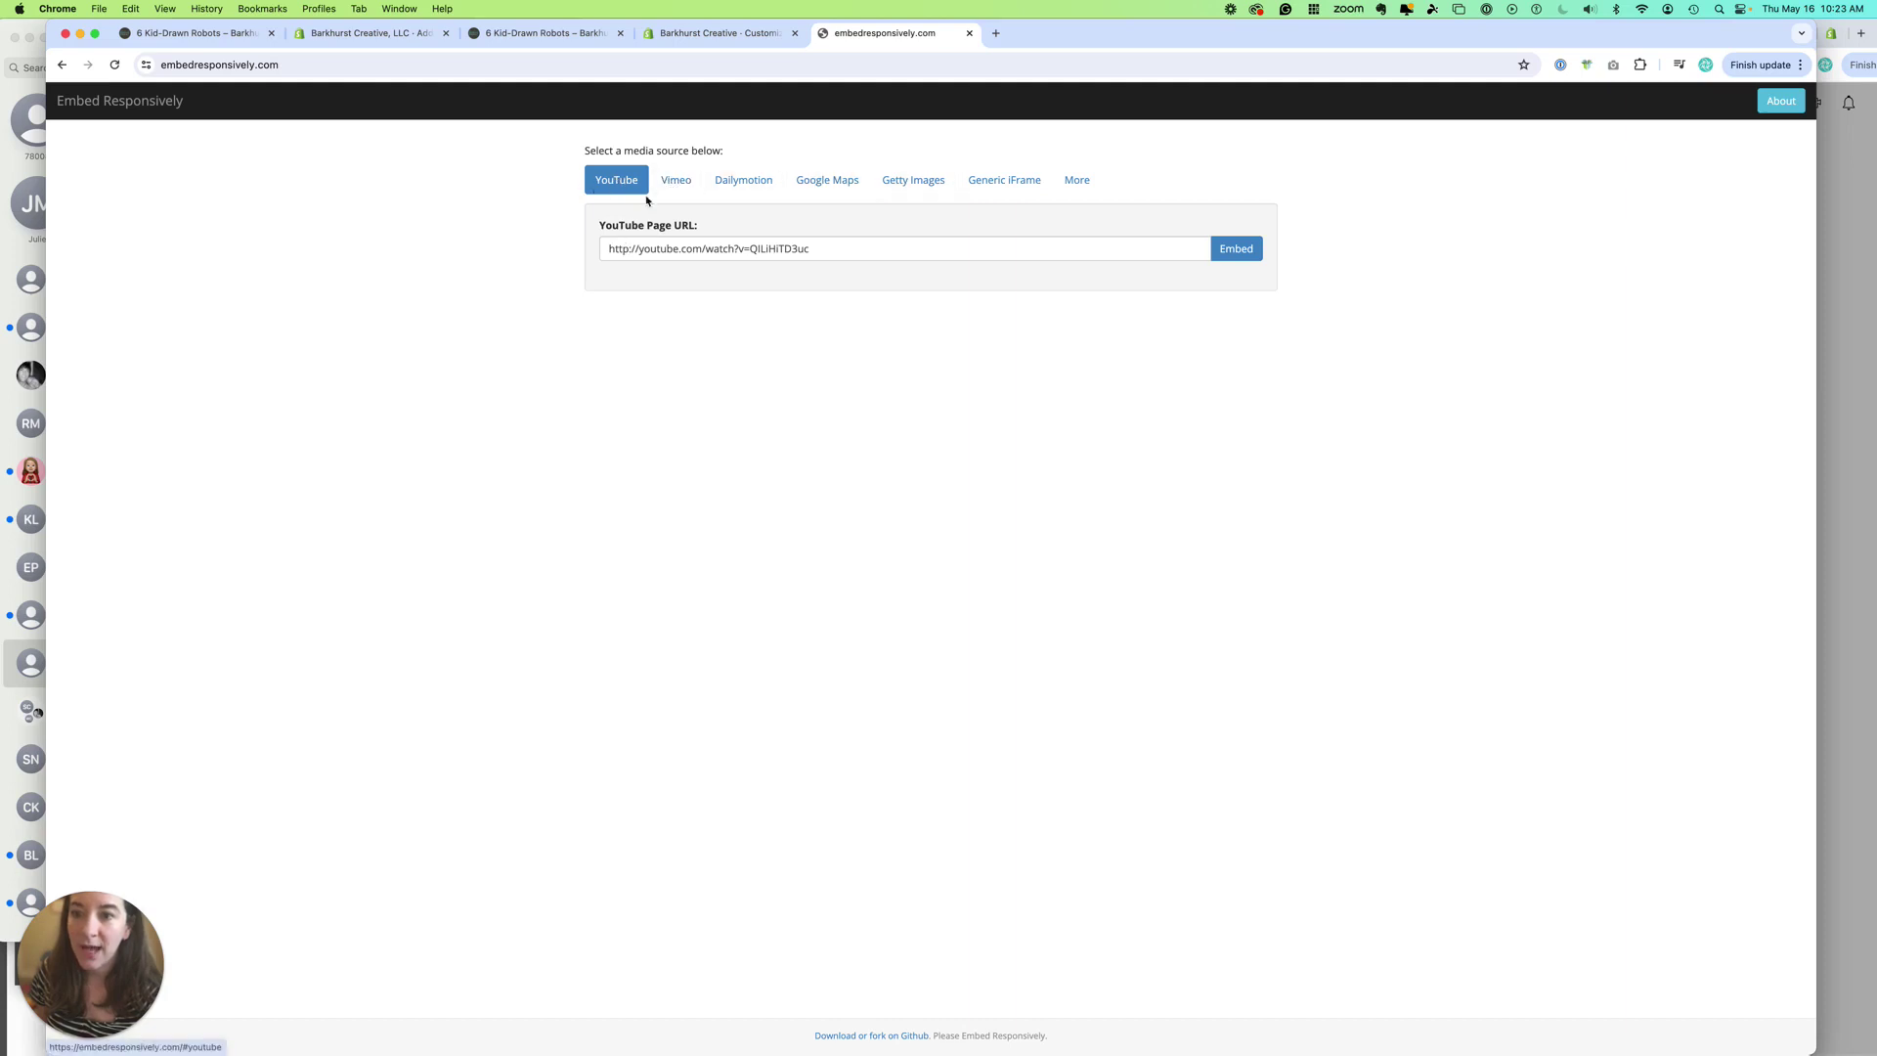
# Paste the YouTube URL into Embed Responsively and select the generated responsive embed code
pyautogui.click(636, 248)
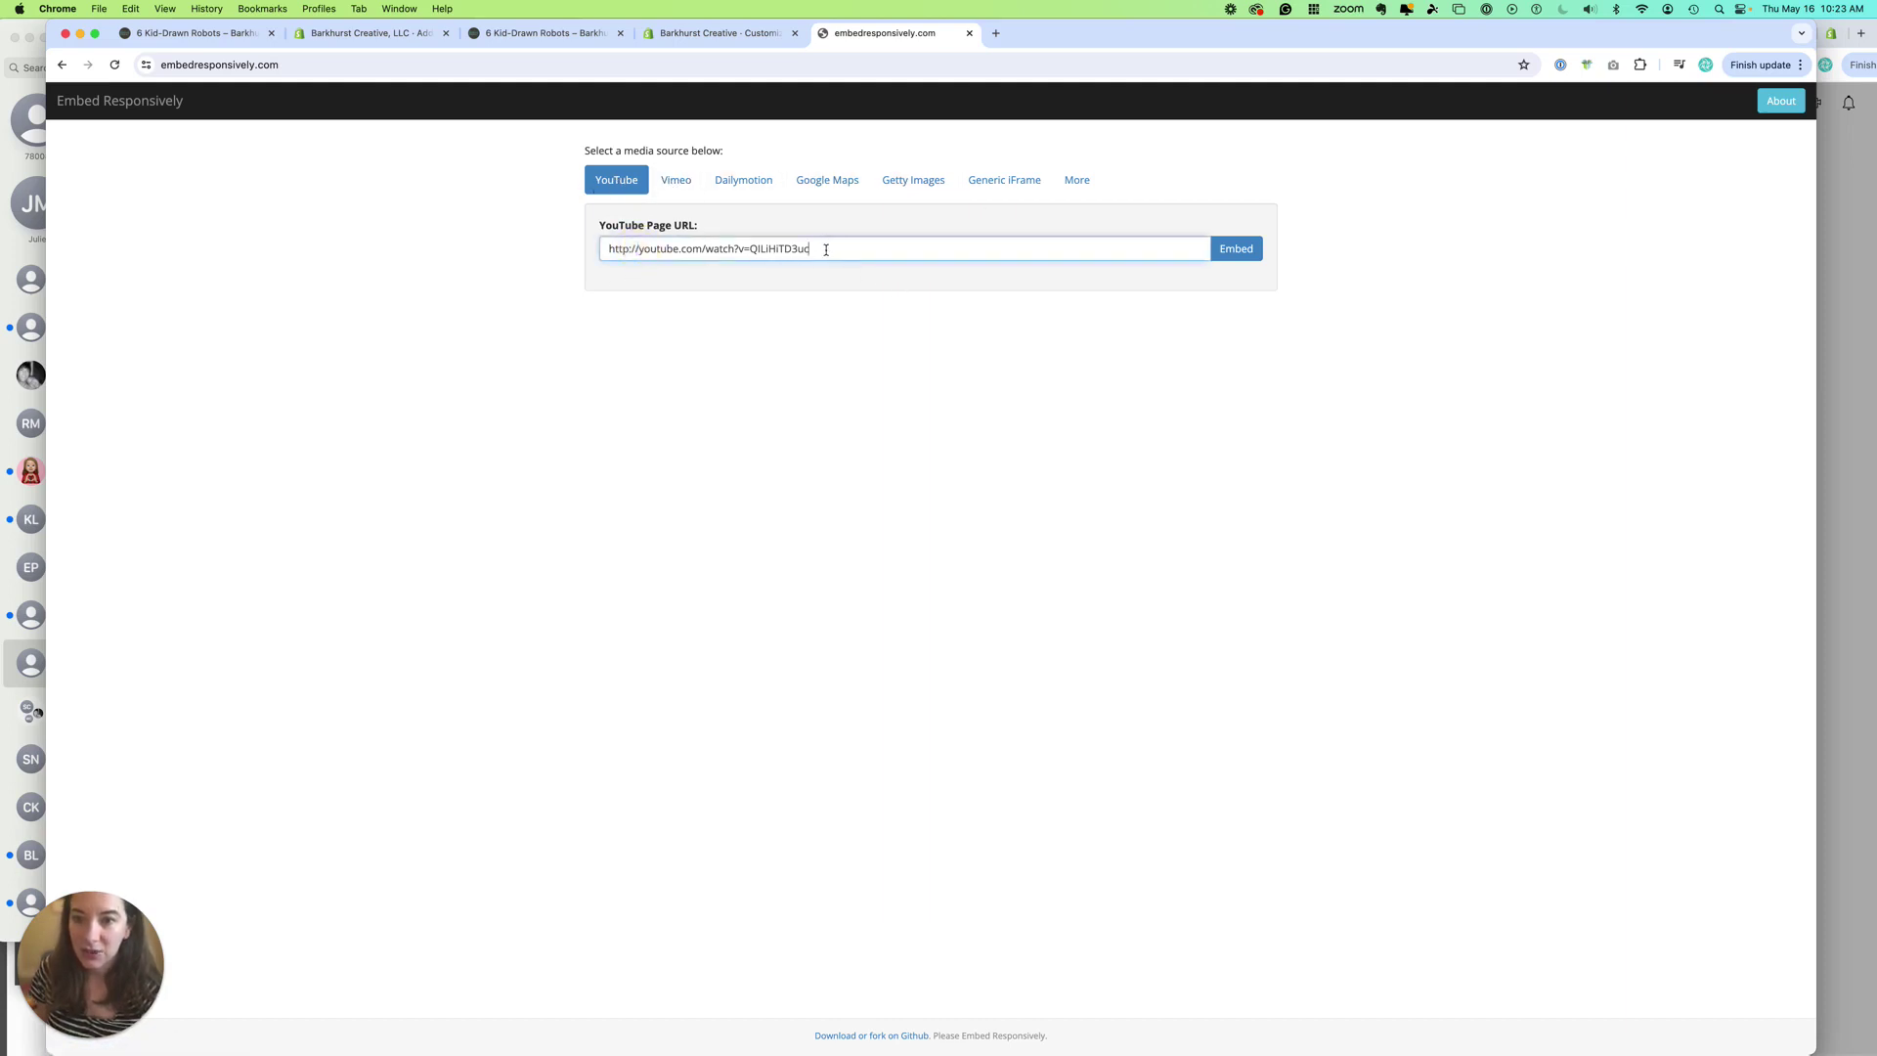
pyautogui.write('https://www.youtube.com/watch?v=gVqrwZ89S5A')
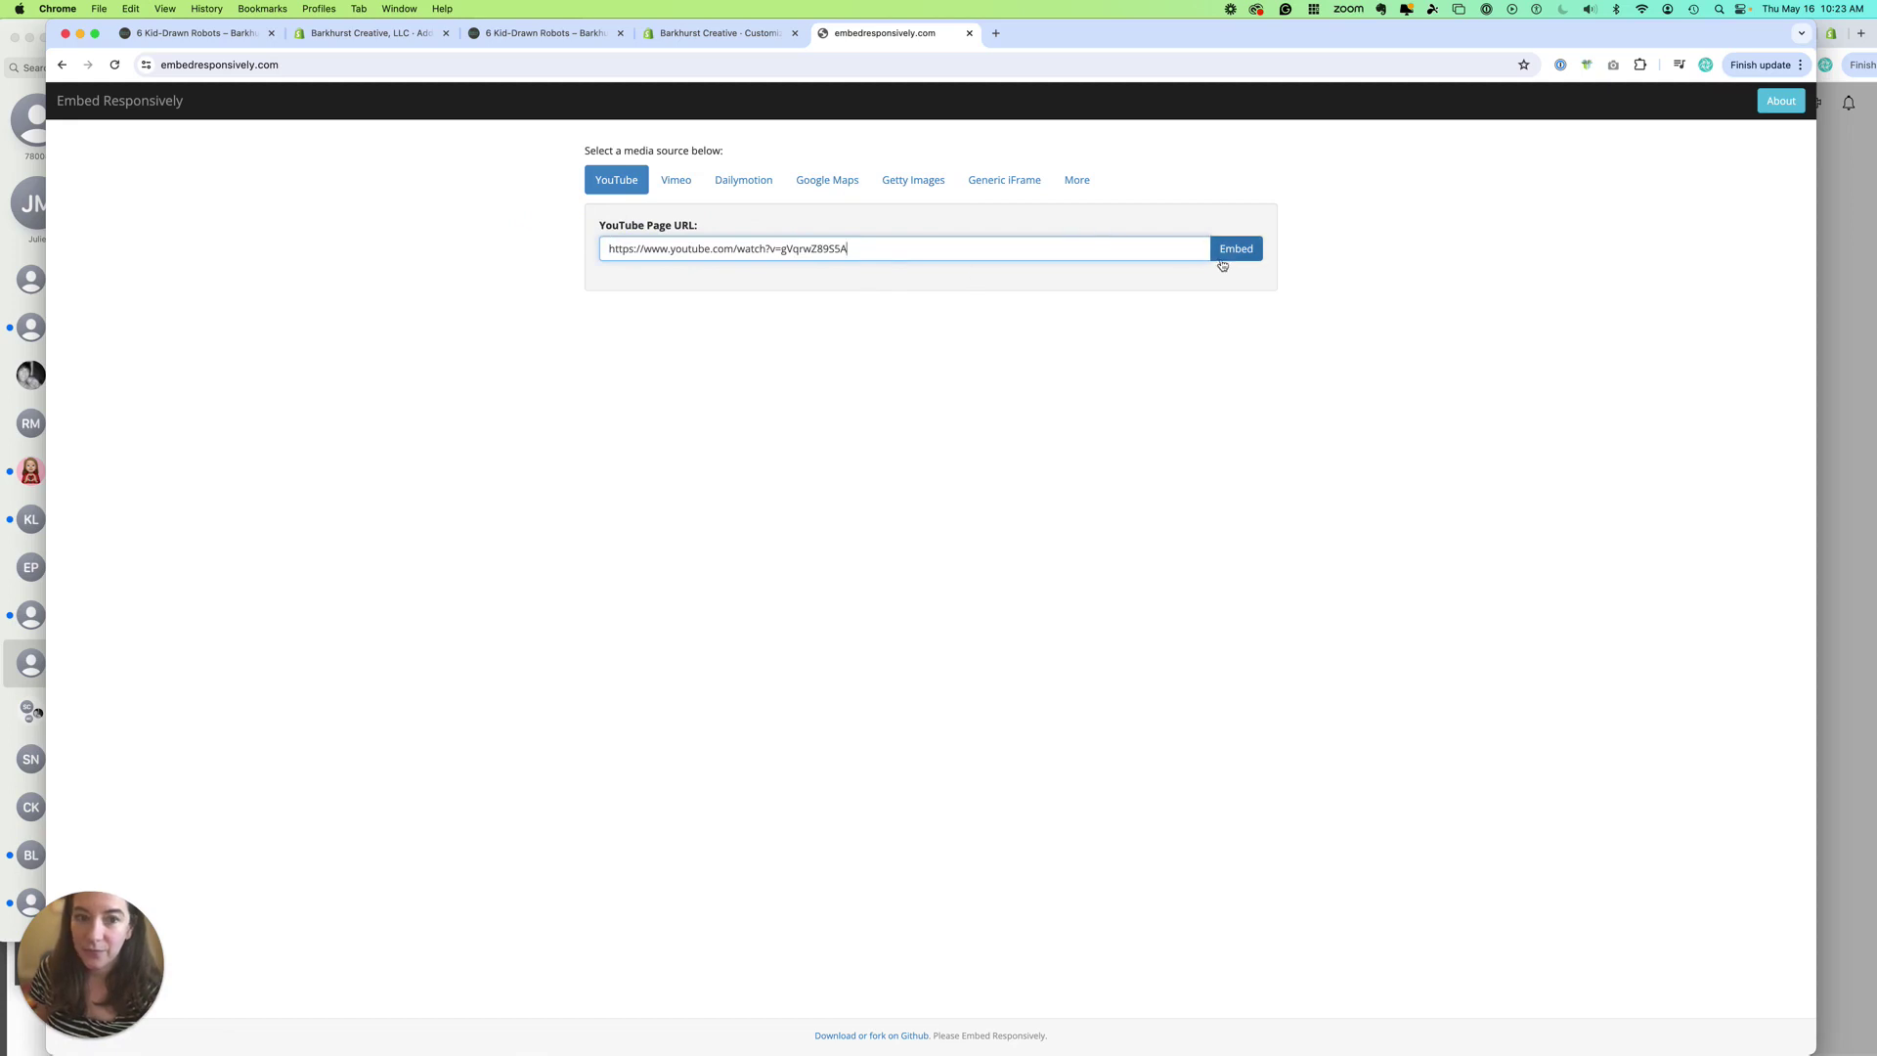
pyautogui.click(1234, 250)
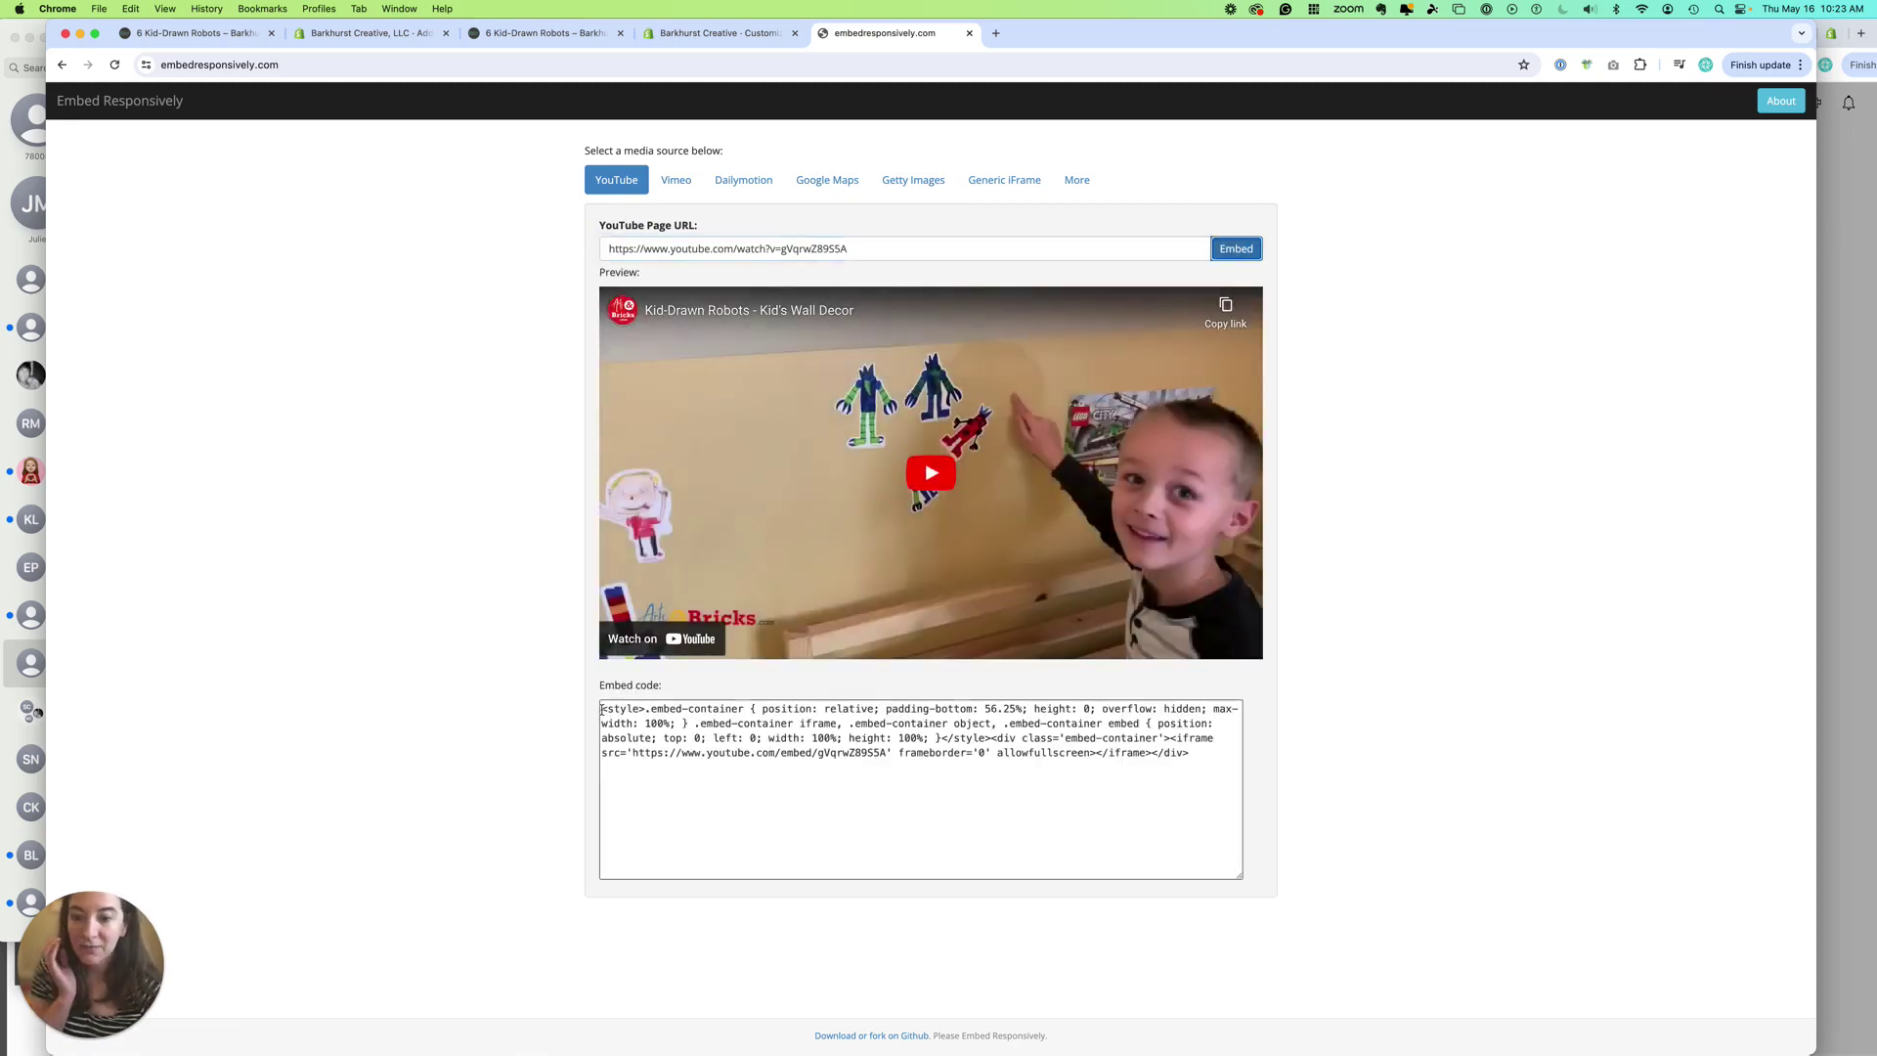
pyautogui.moveTo(601, 711); pyautogui.dragTo(1220, 772)
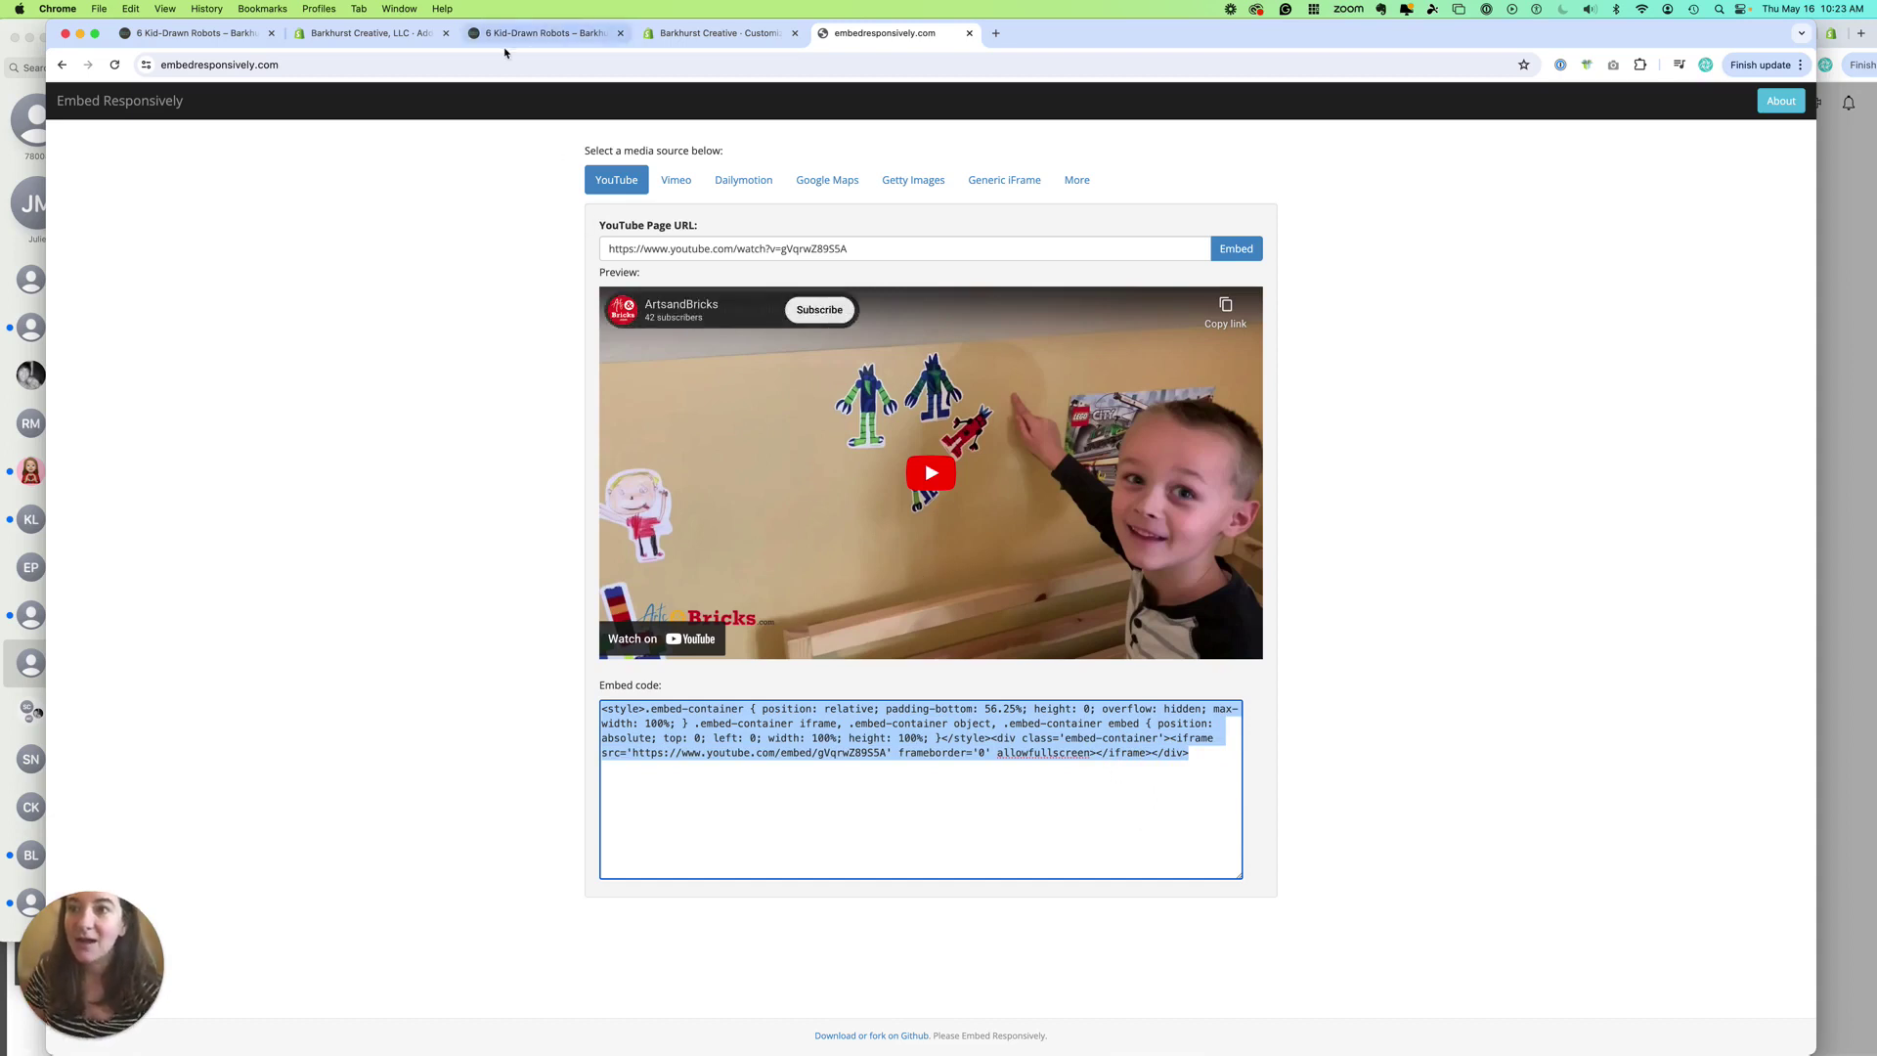
pyautogui.click(369, 33)
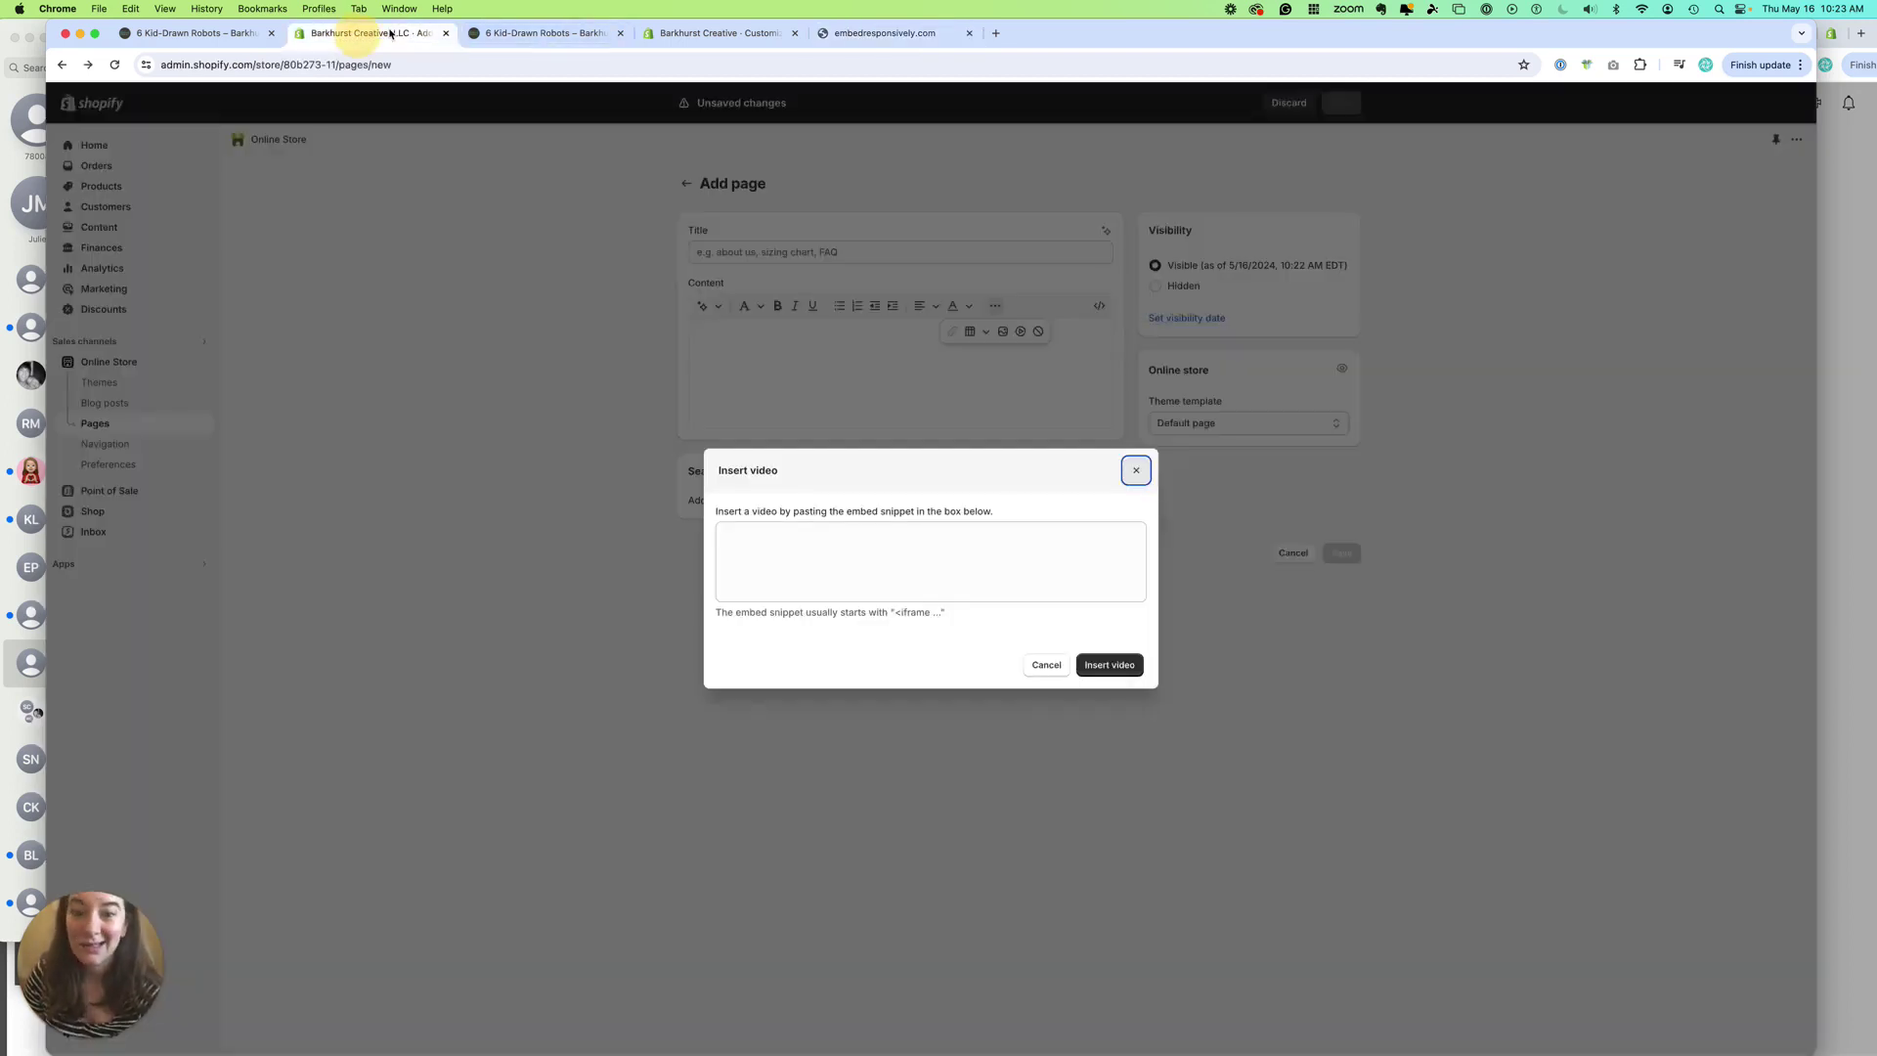
# Paste the responsive embed code into the Insert video box and insert the video into the page
pyautogui.click(731, 538)
pyautogui.write('https://www.youtube.com/watch?v=gVqrwZ89S5A')
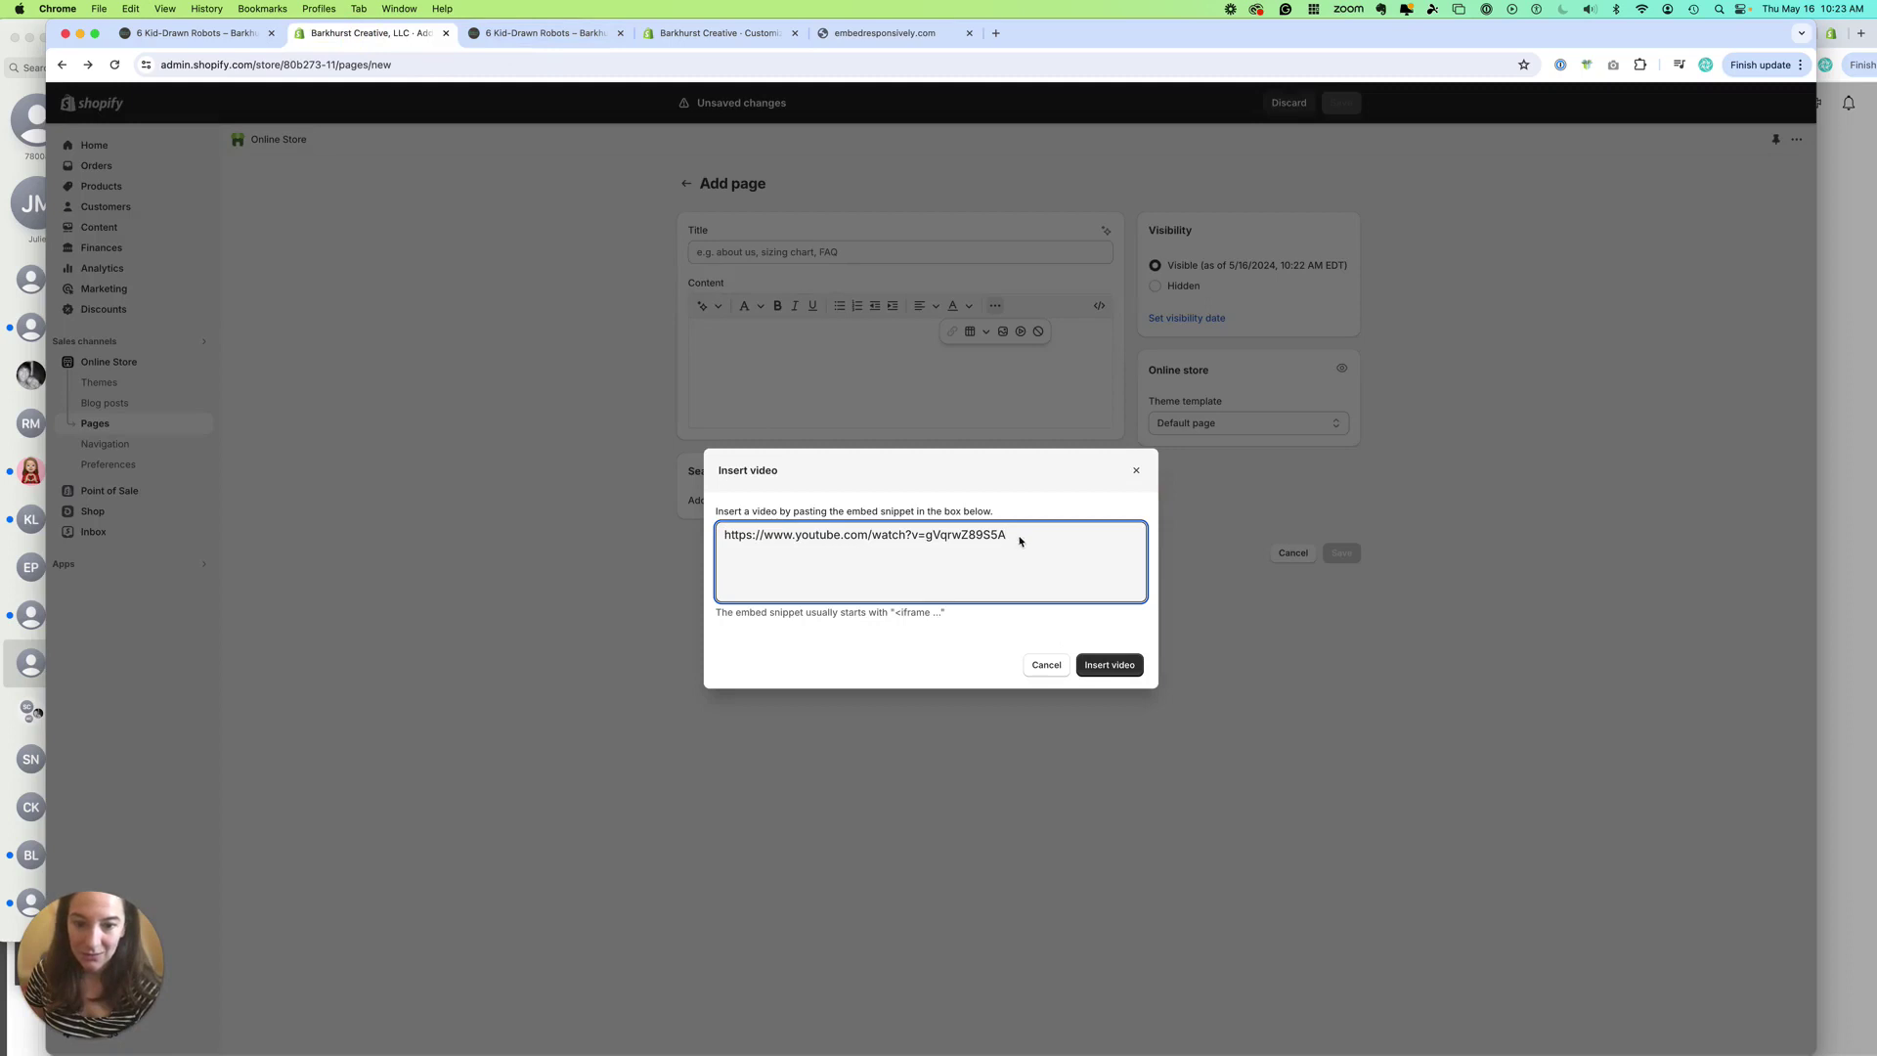
pyautogui.moveTo(1020, 540); pyautogui.dragTo(662, 512)
pyautogui.press('BackSpace')
pyautogui.click(861, 35)
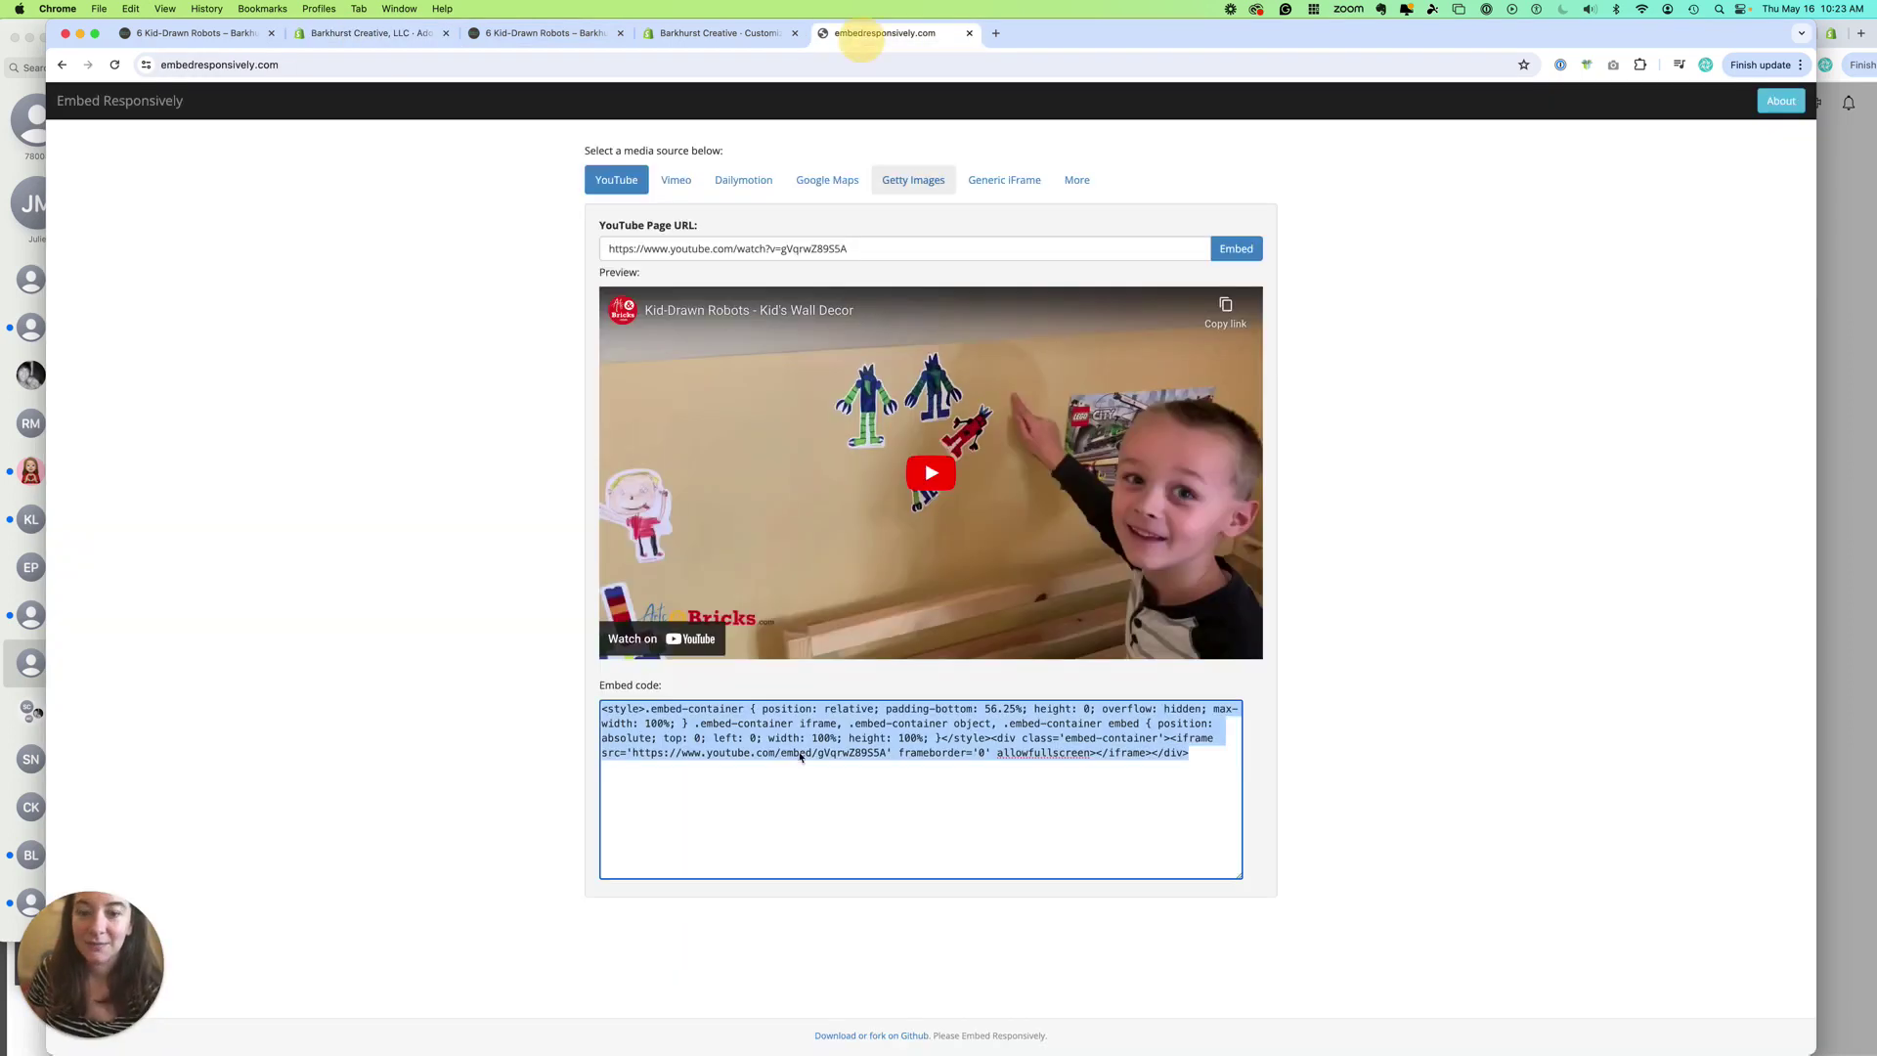
pyautogui.click(362, 33)
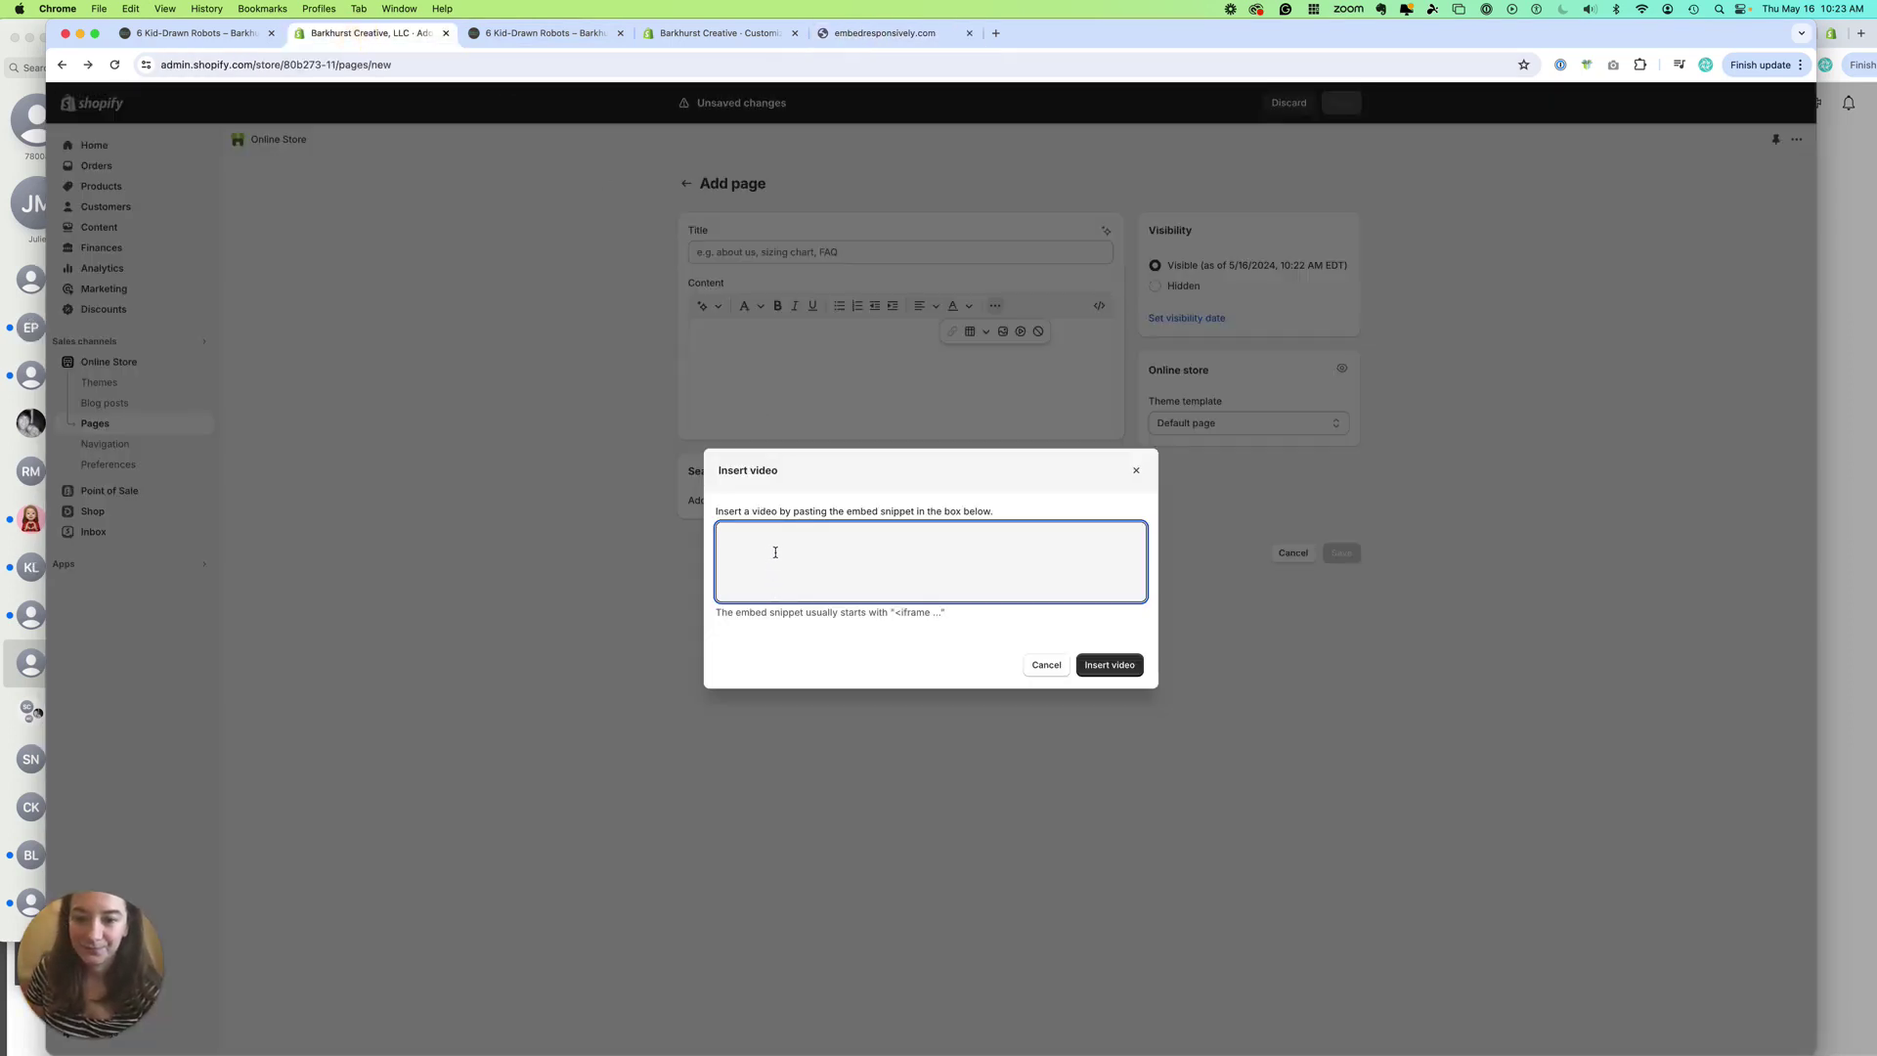
pyautogui.press('super+v')
pyautogui.click(1107, 665)
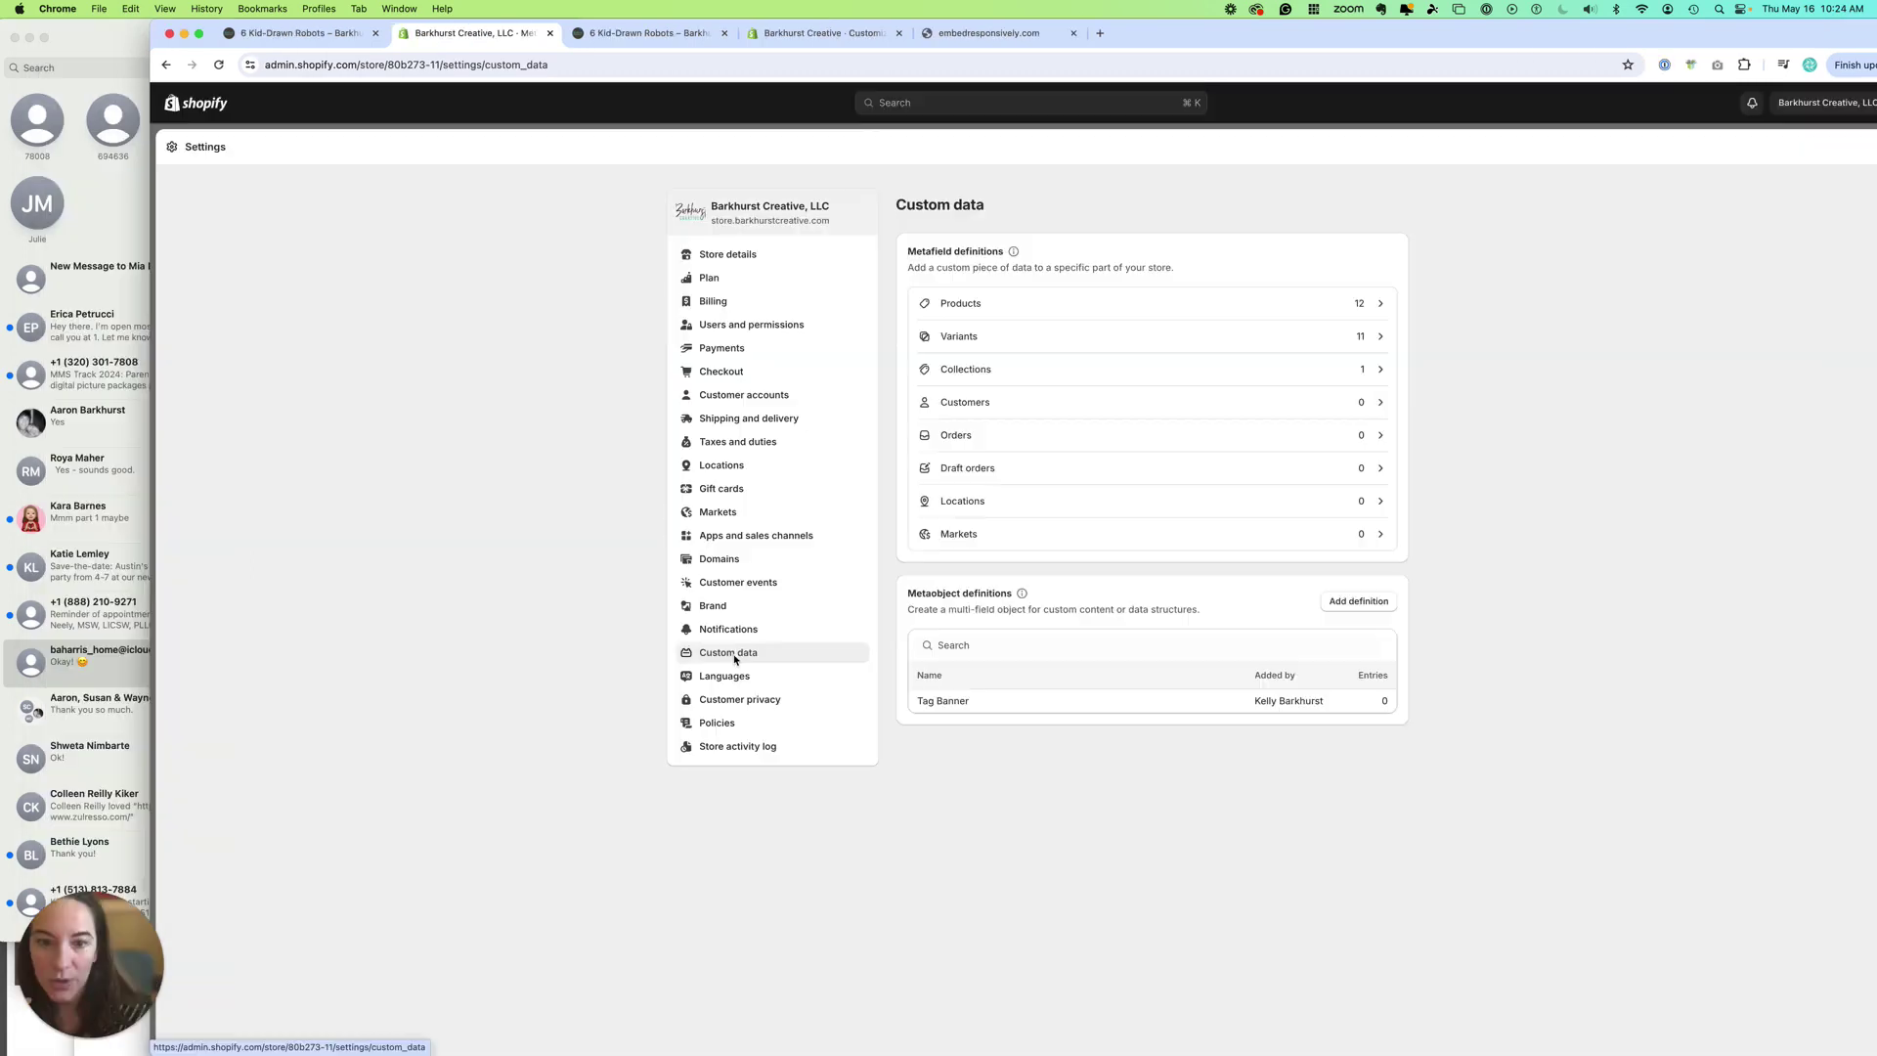
# Copy the Embed YouTube Video product metafield key and open its definition
pyautogui.moveTo(1221, 30); pyautogui.dragTo(1069, 30)
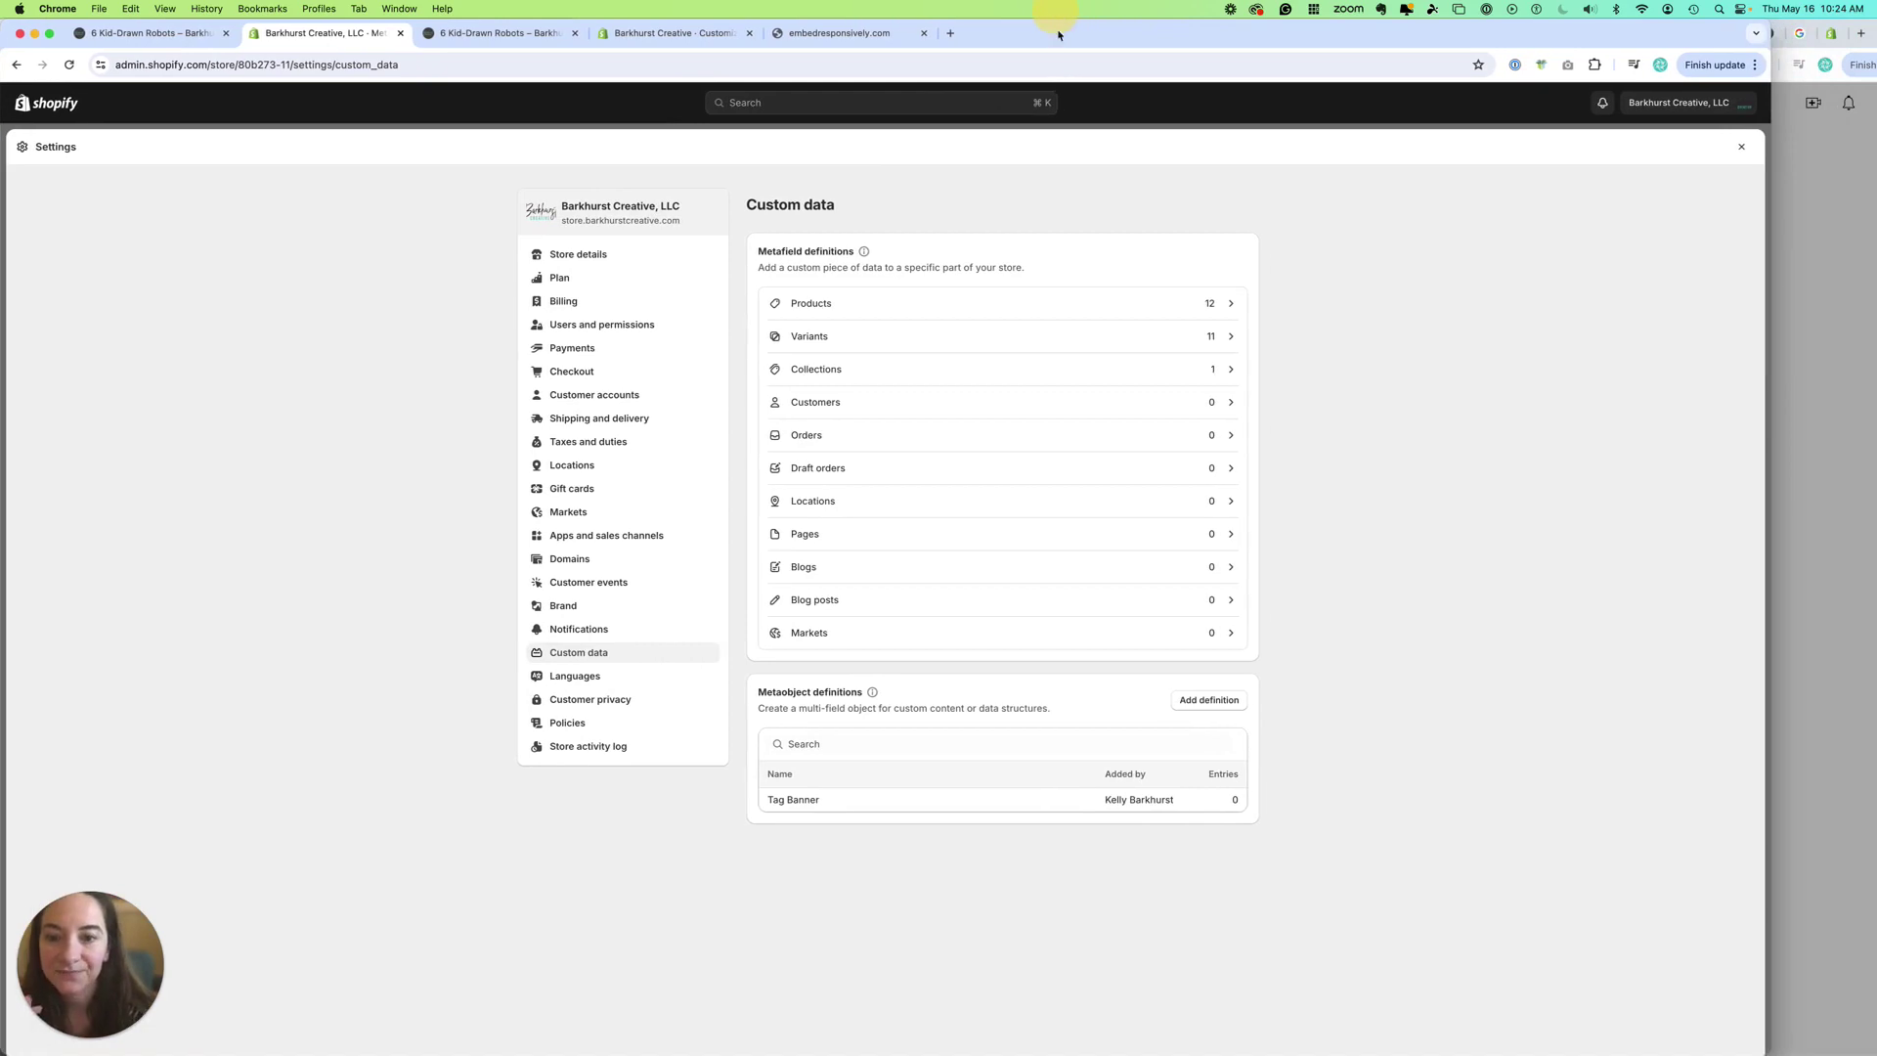
pyautogui.click(802, 306)
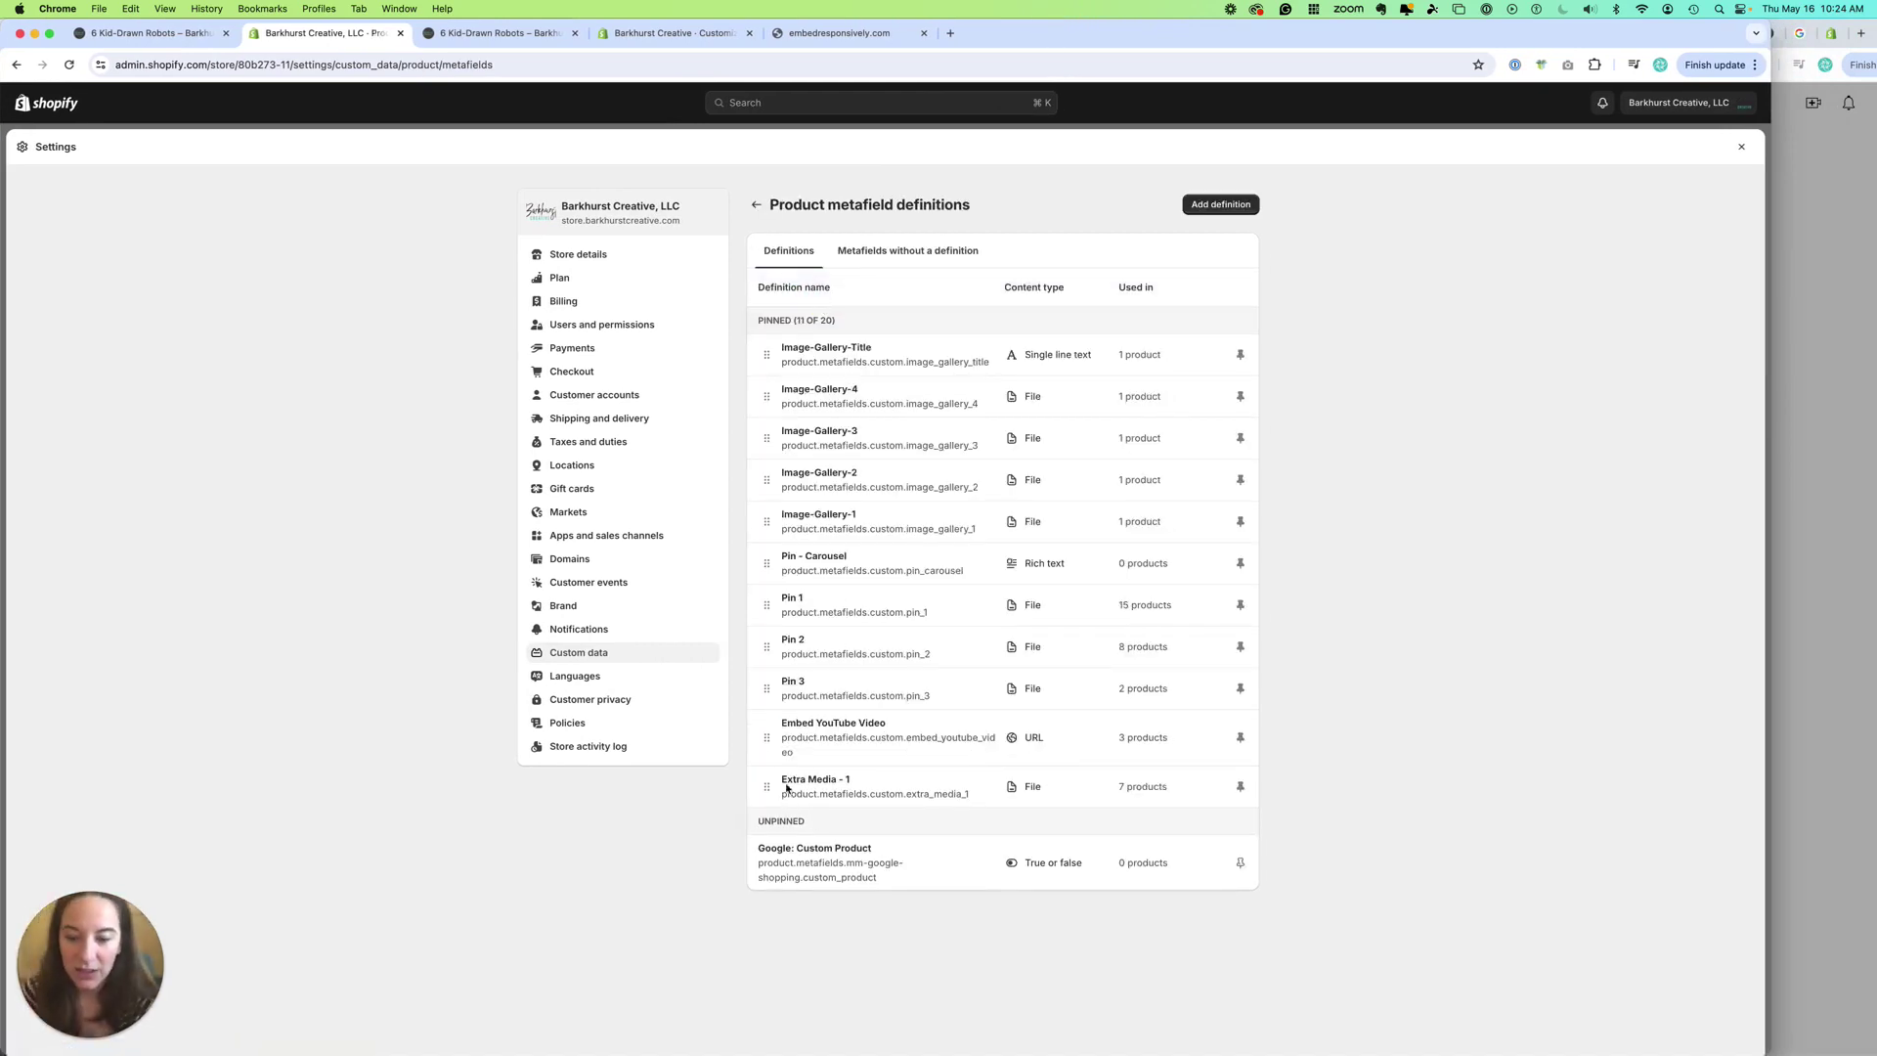
pyautogui.moveTo(793, 756); pyautogui.dragTo(785, 745)
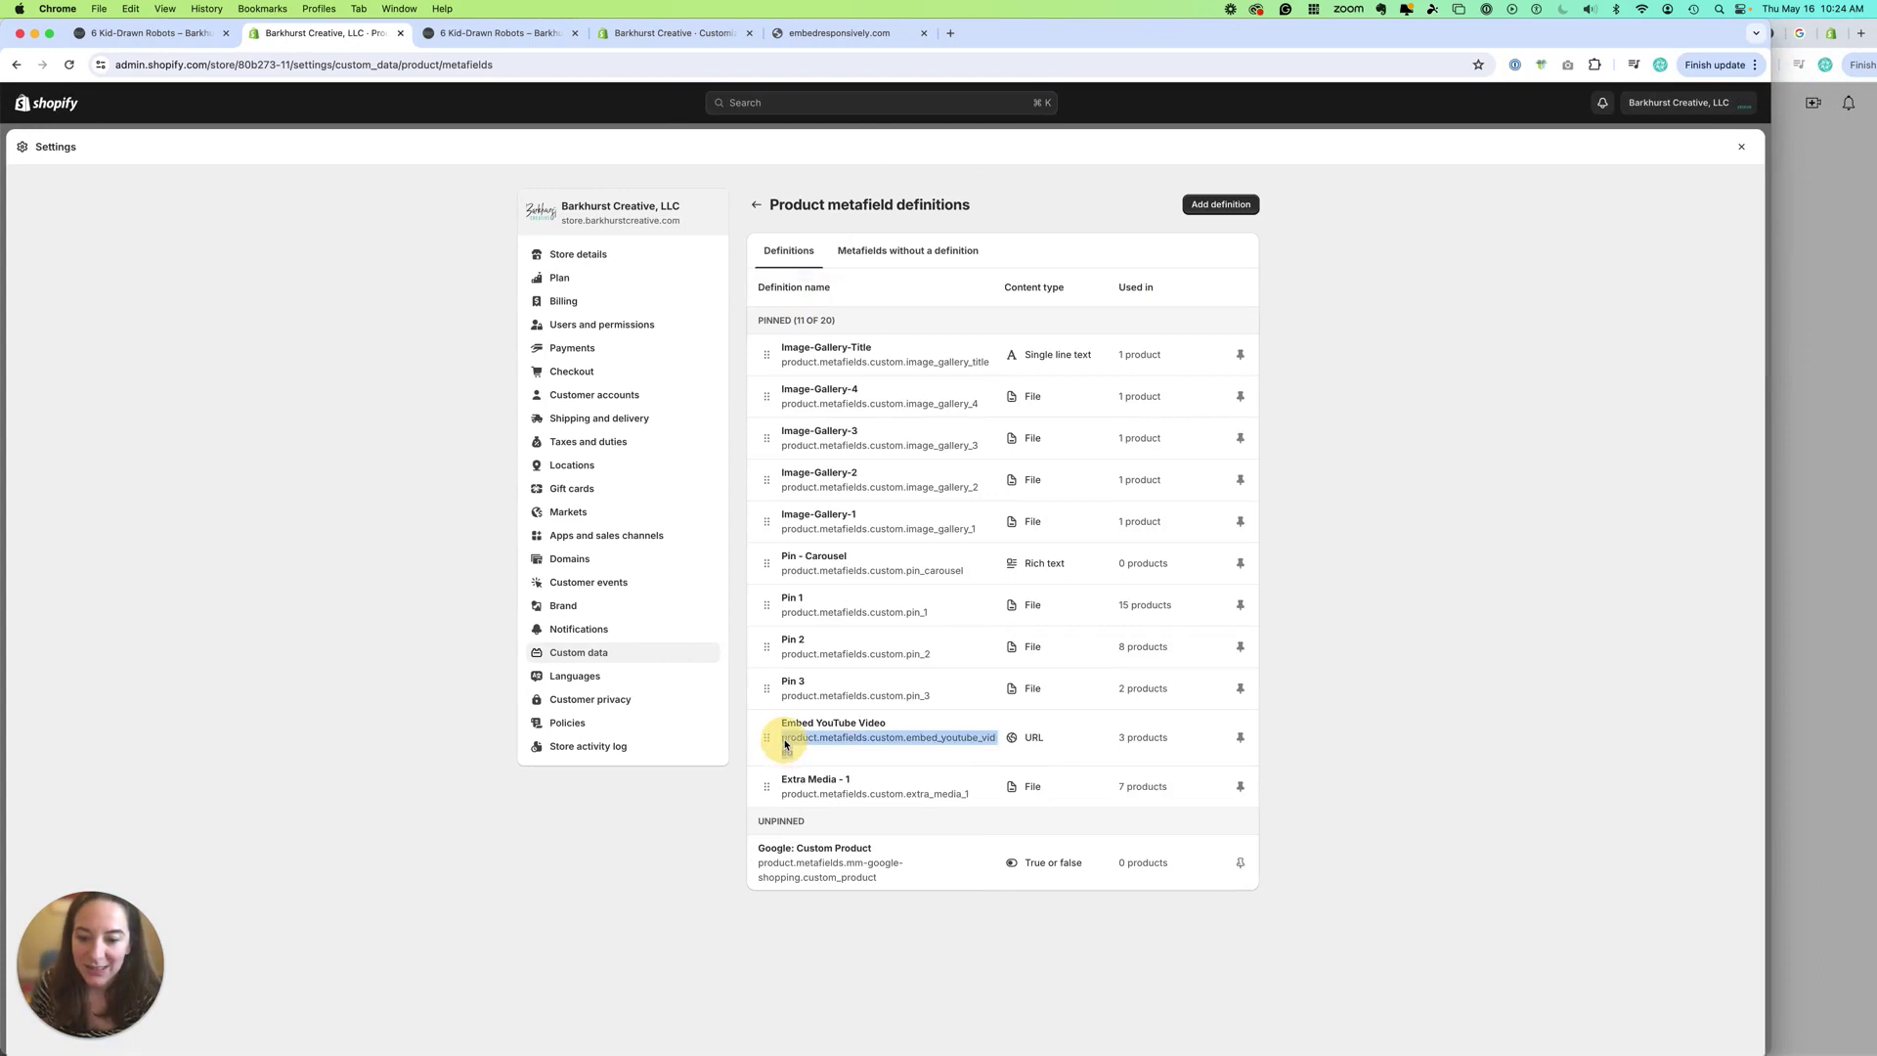
pyautogui.press('super+c')
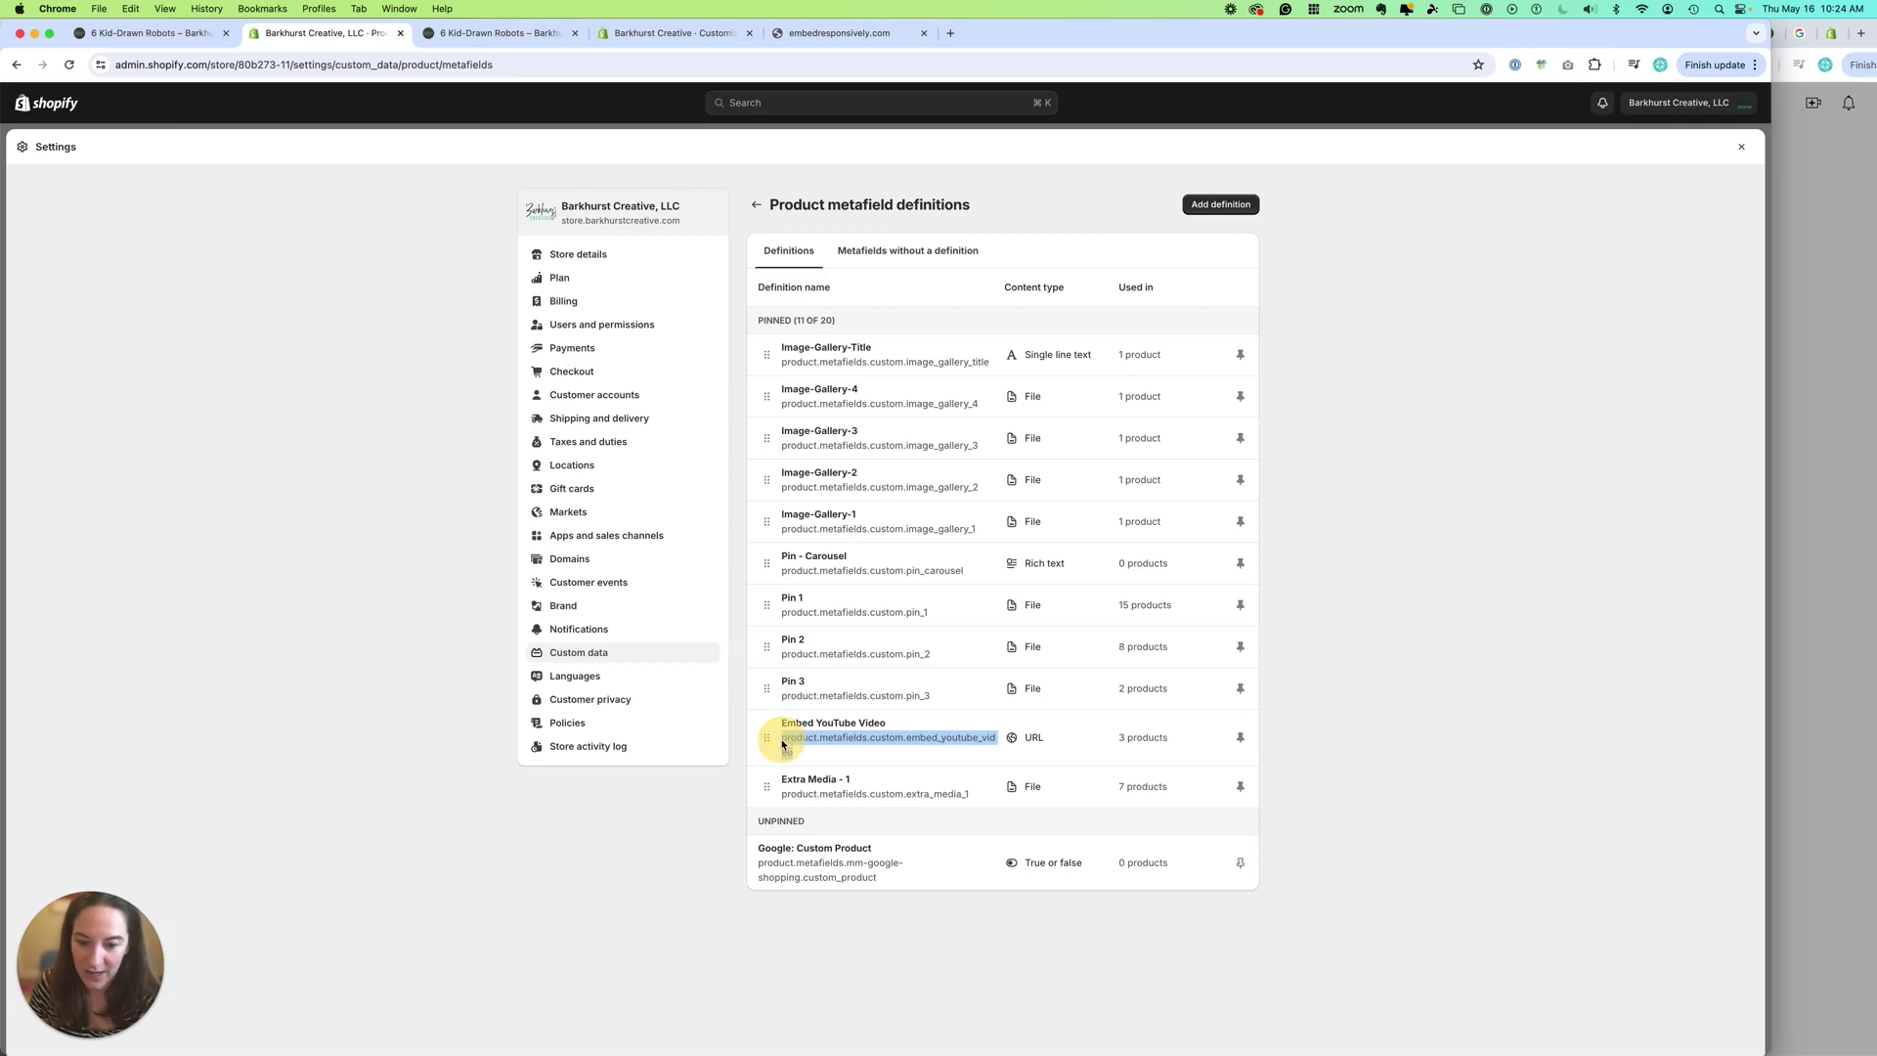
pyautogui.click(784, 745)
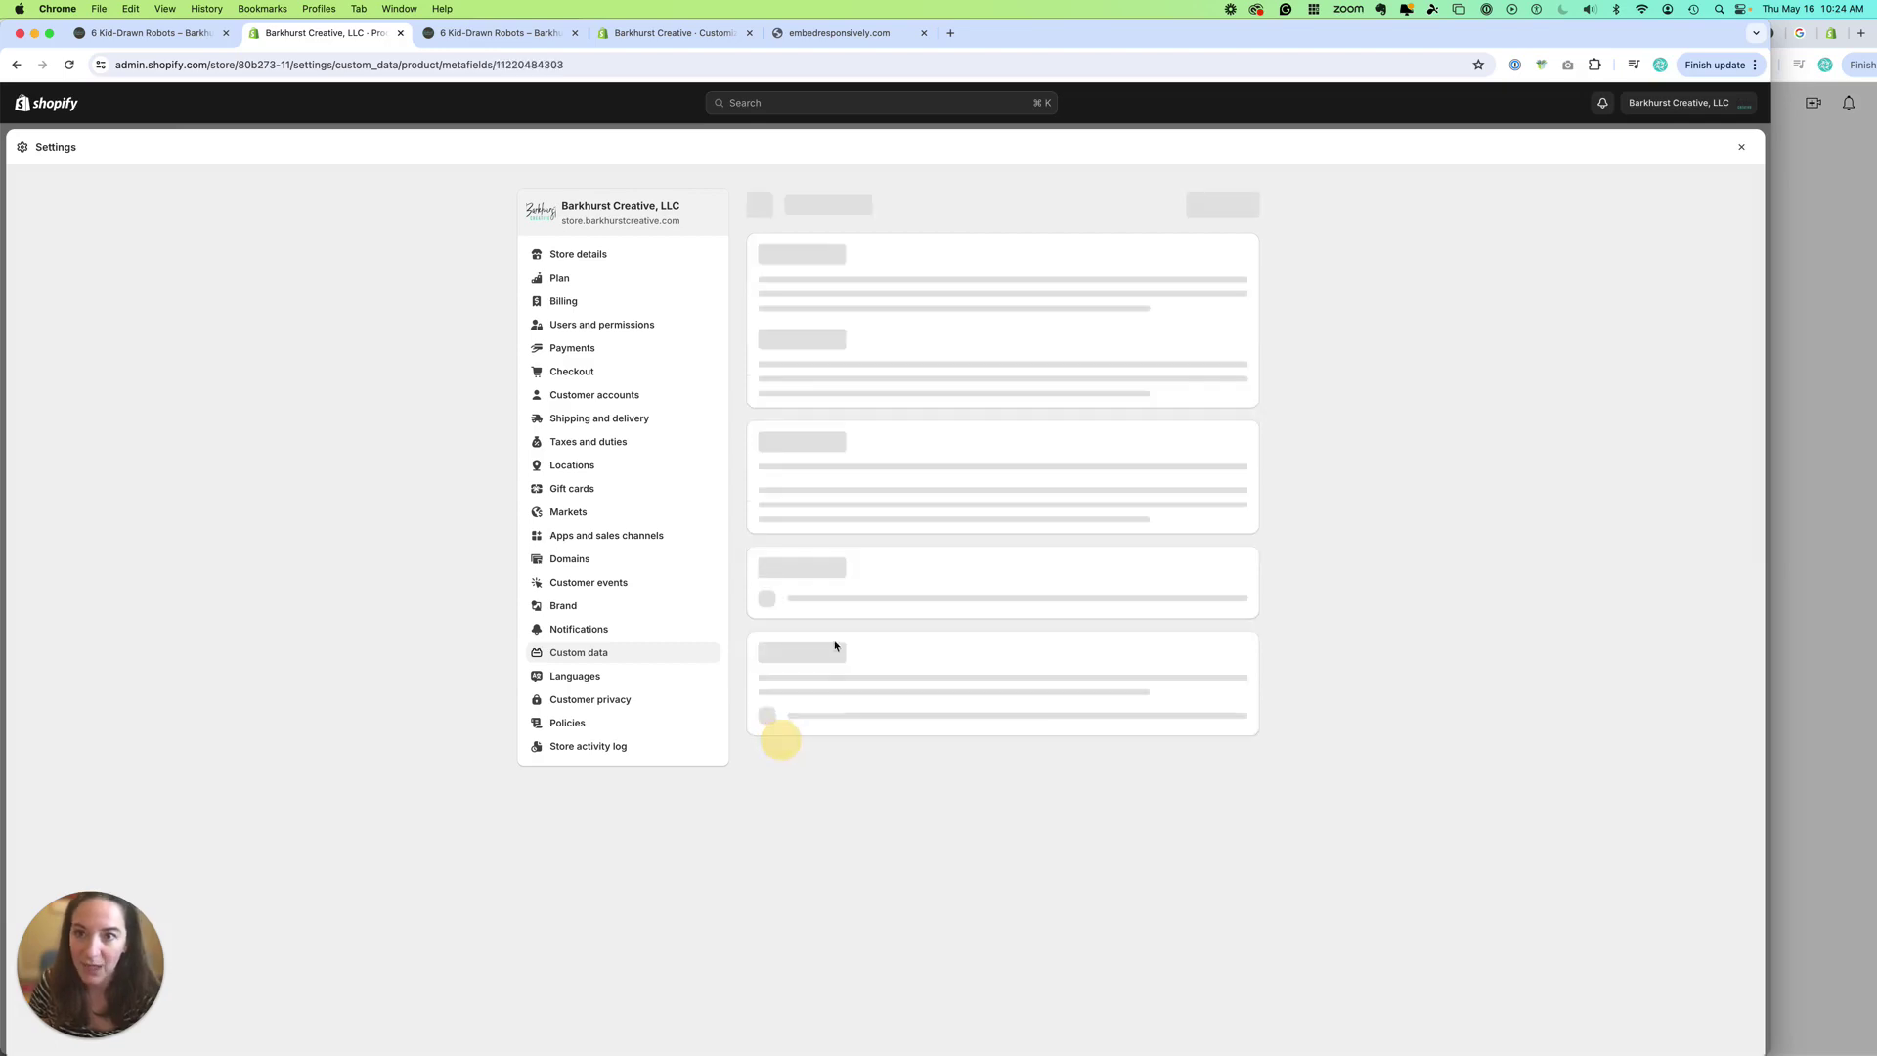
pyautogui.click(494, 33)
# Paste the metafield key into the Custom Liquid code, then undo it to keep the code unchanged
pyautogui.click(675, 33)
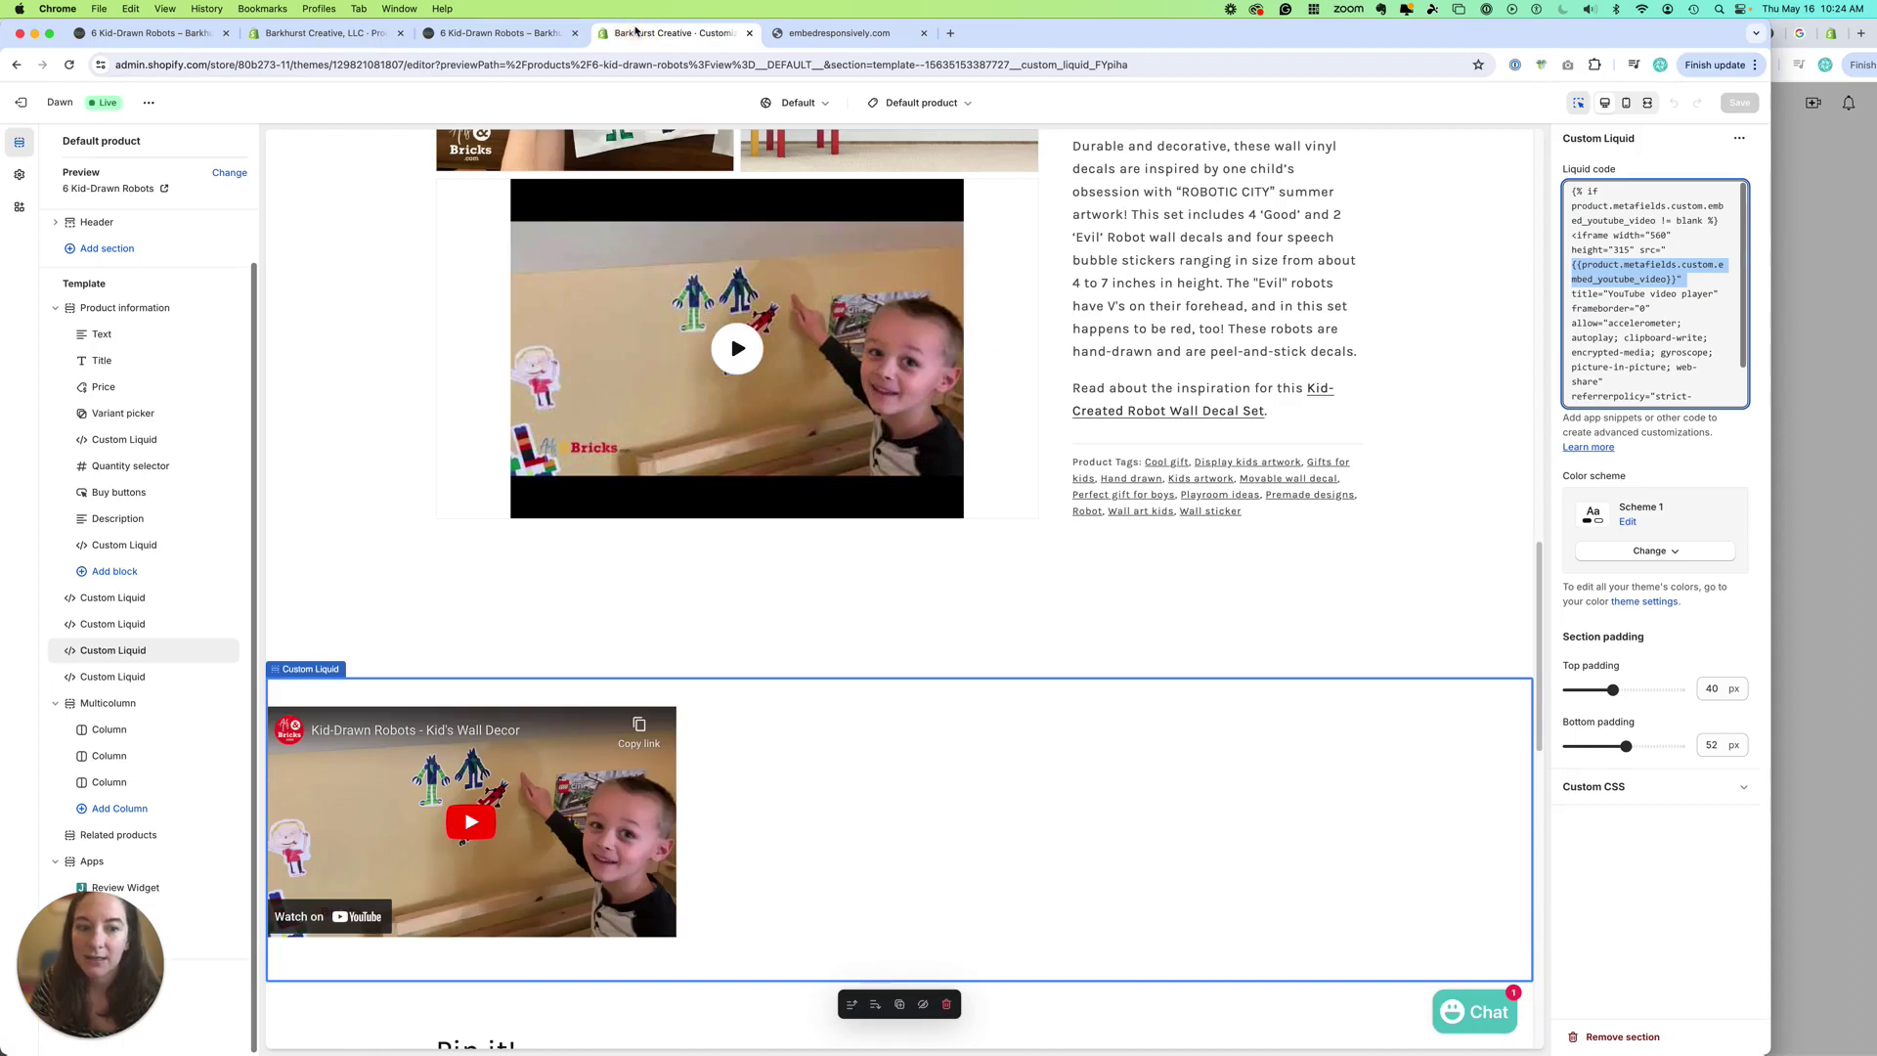
pyautogui.click(1579, 272)
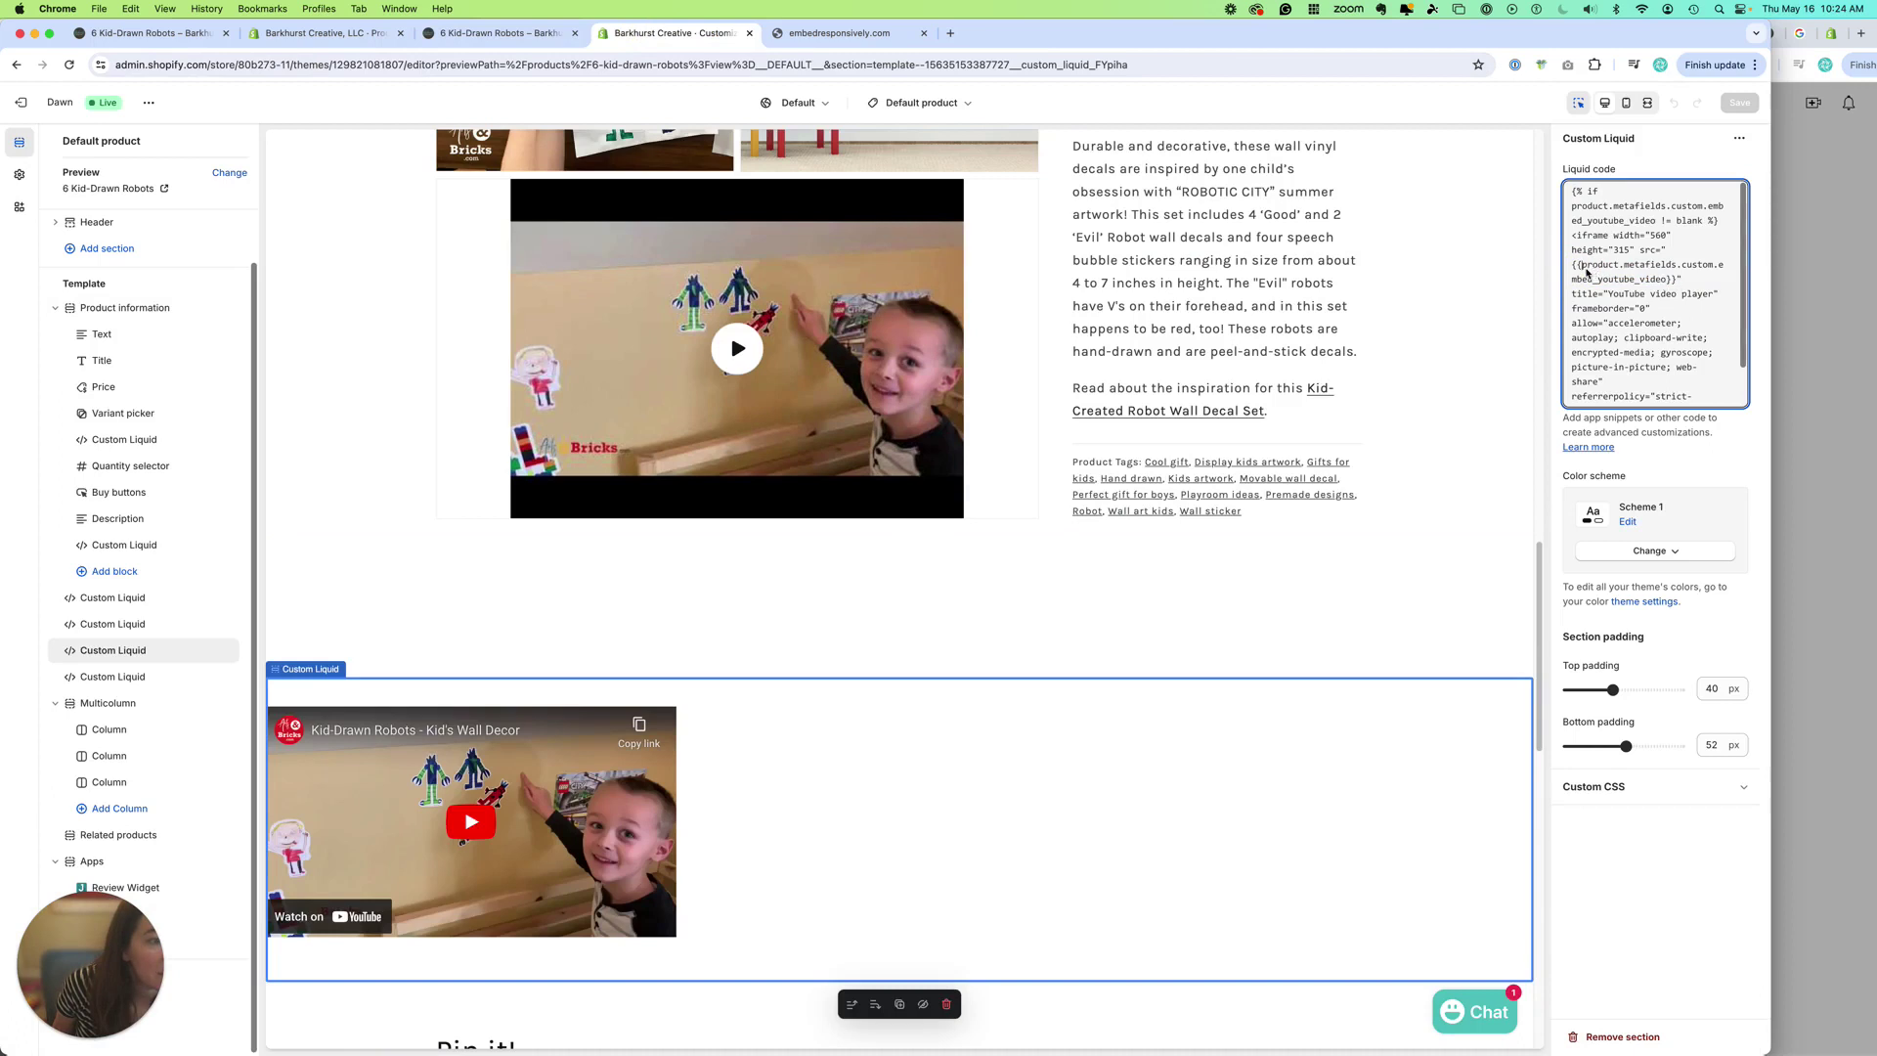
pyautogui.press('super+v')
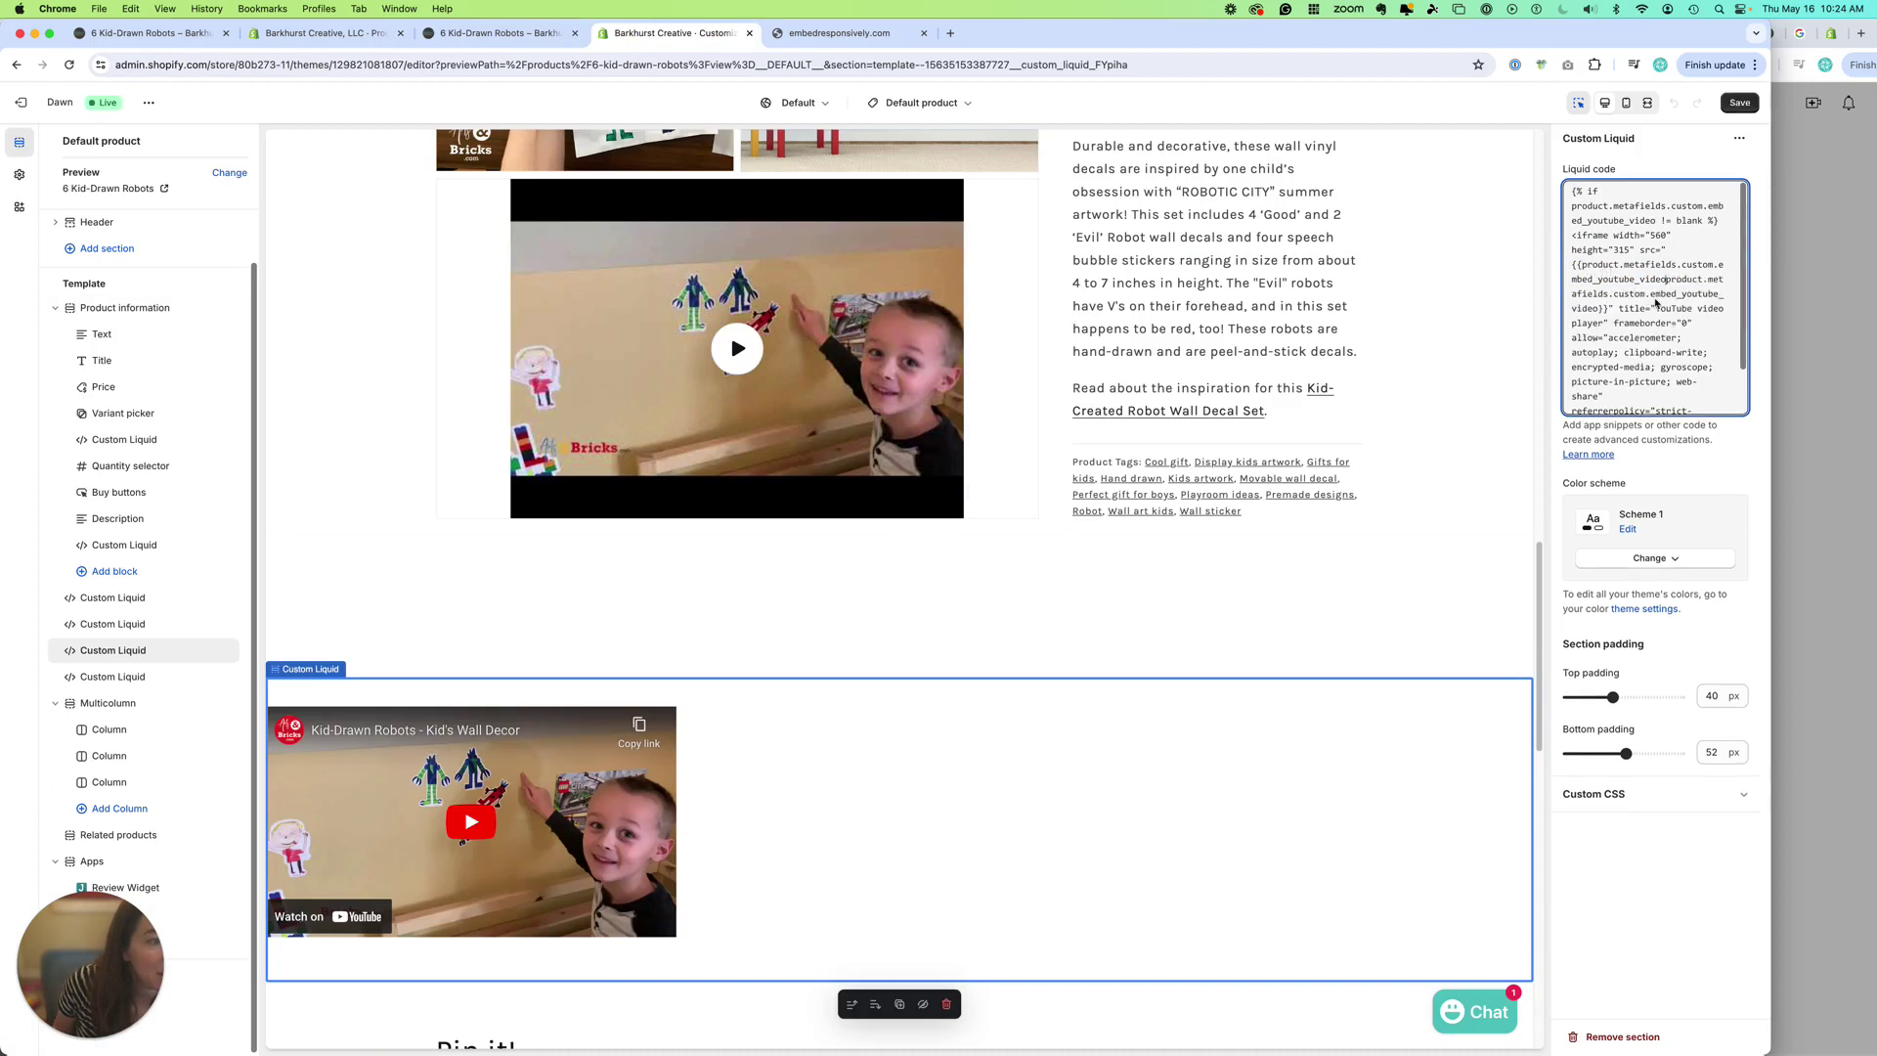
pyautogui.press('super+z')
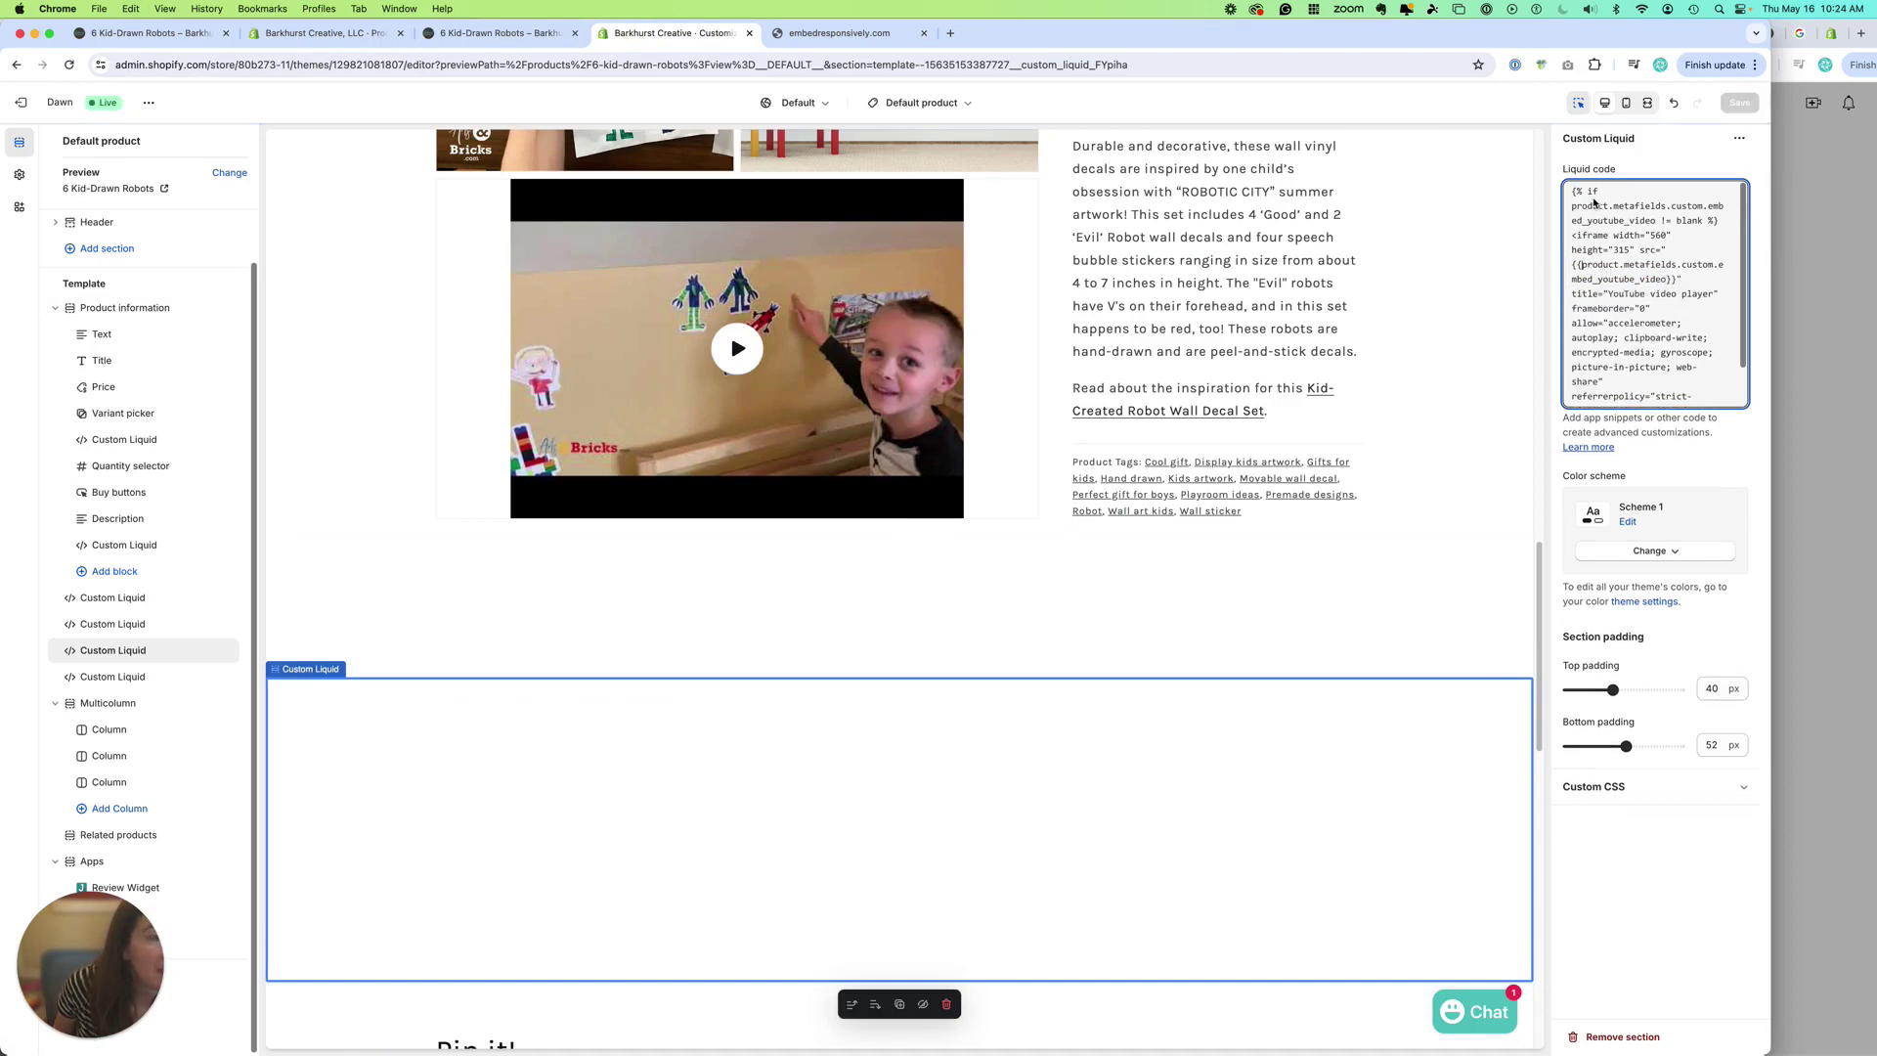